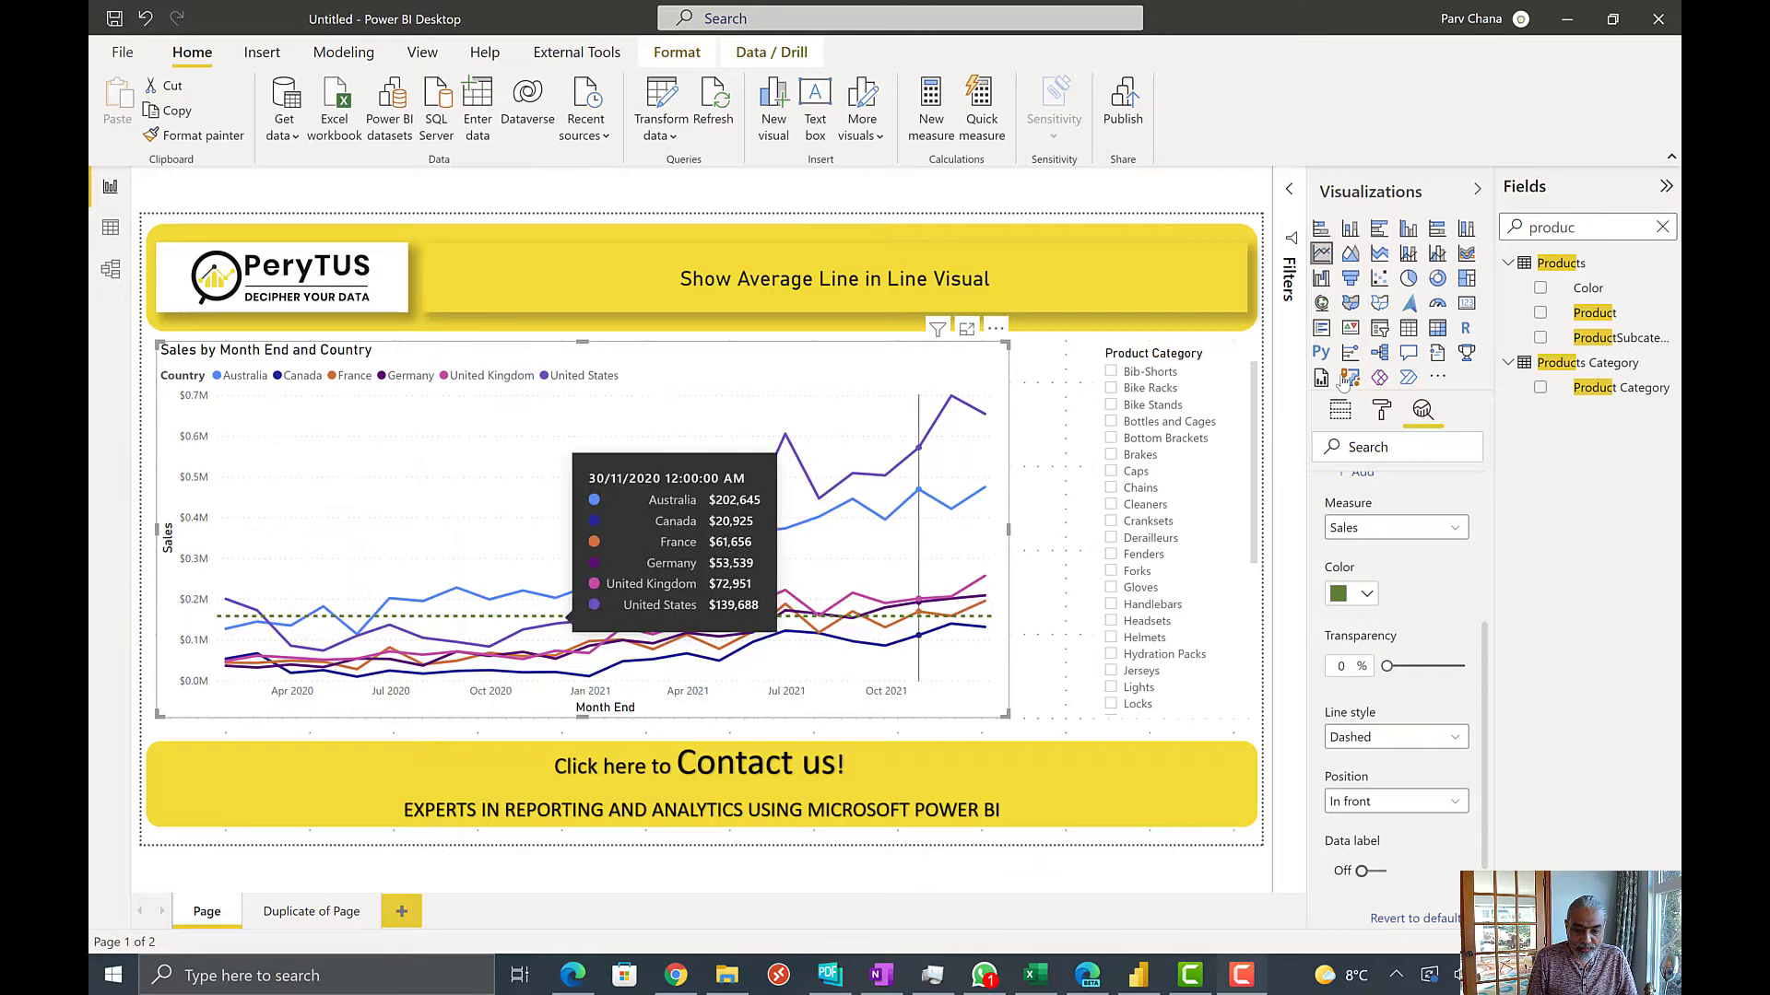
# Review the line chart's average line settings and examine the sales and average sales combo chart on the duplicate page.
pyautogui.scroll(3, 1383, 598)
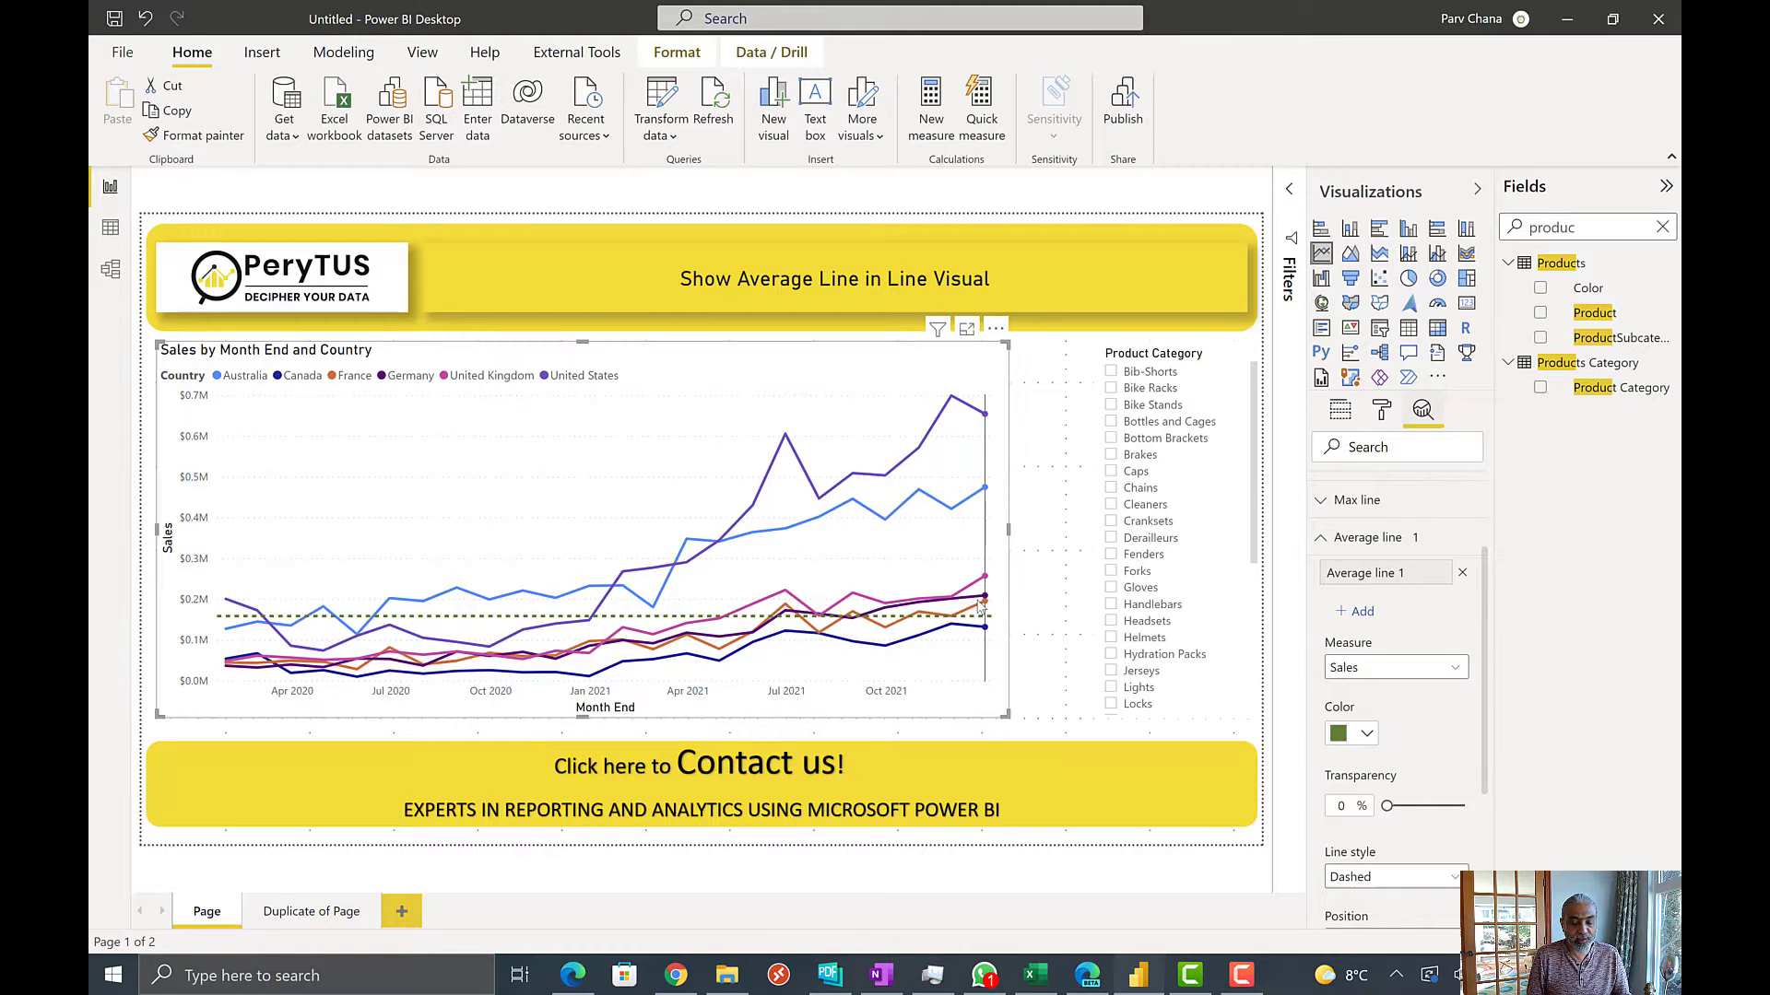
pyautogui.moveTo(979, 606)
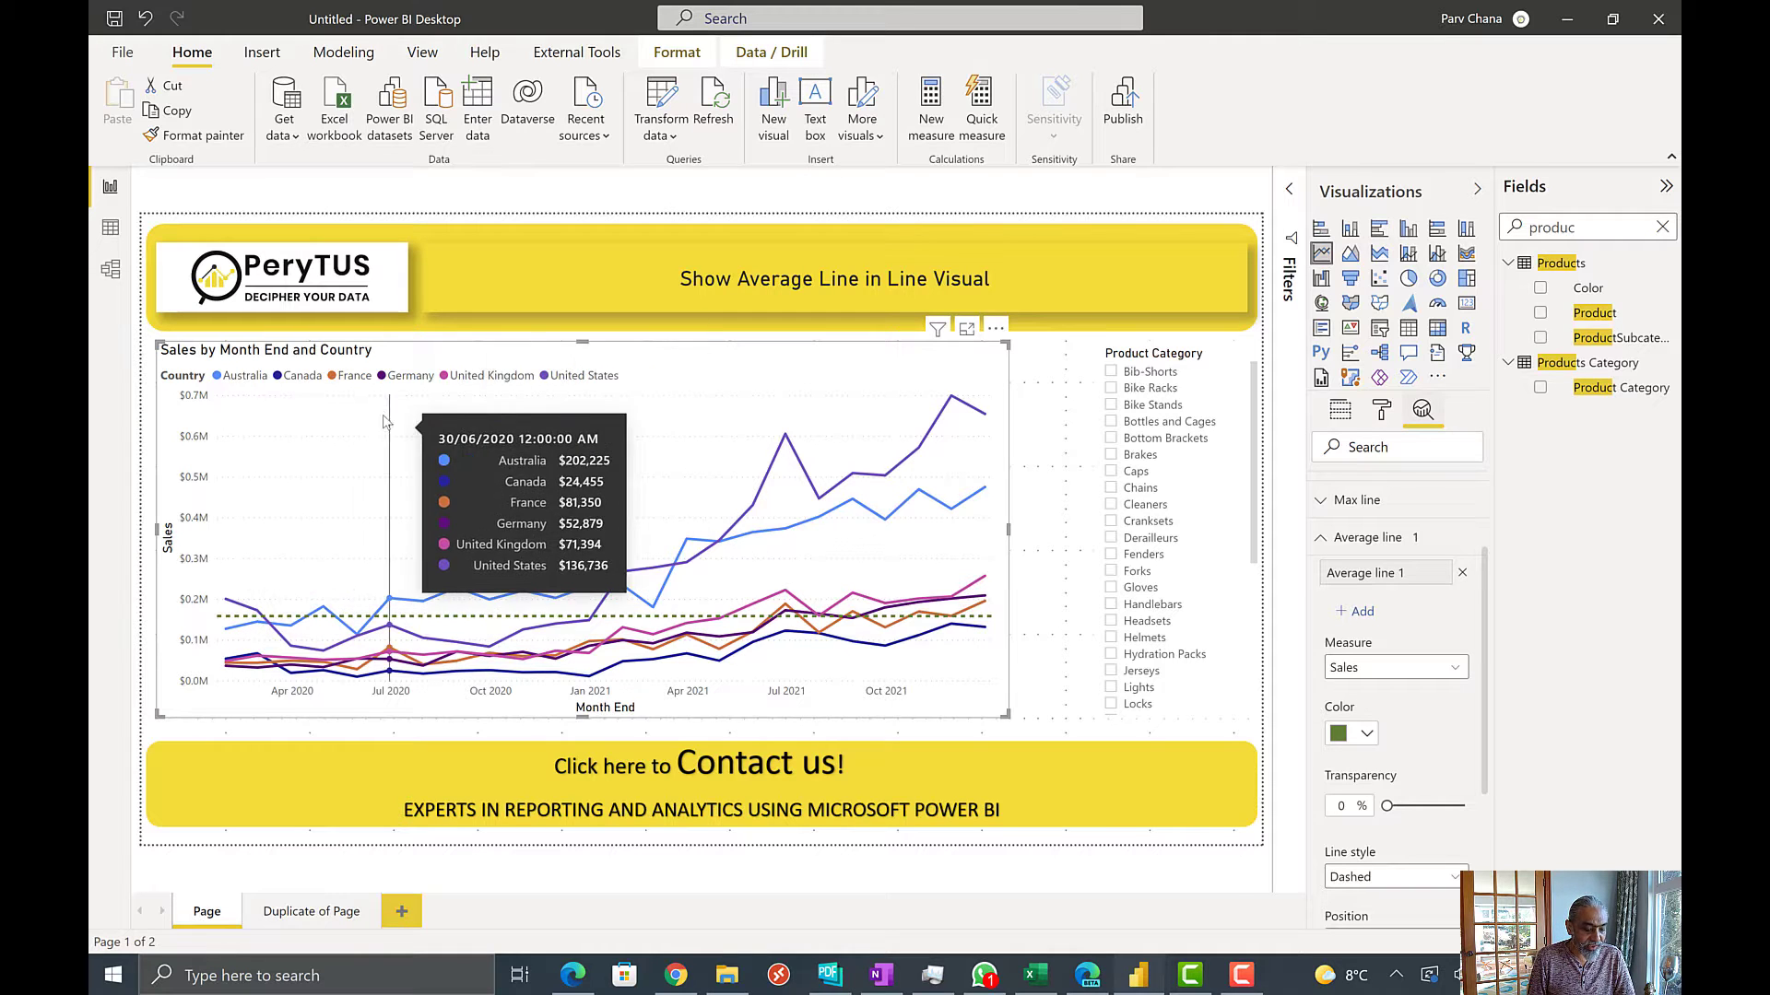
pyautogui.click(324, 911)
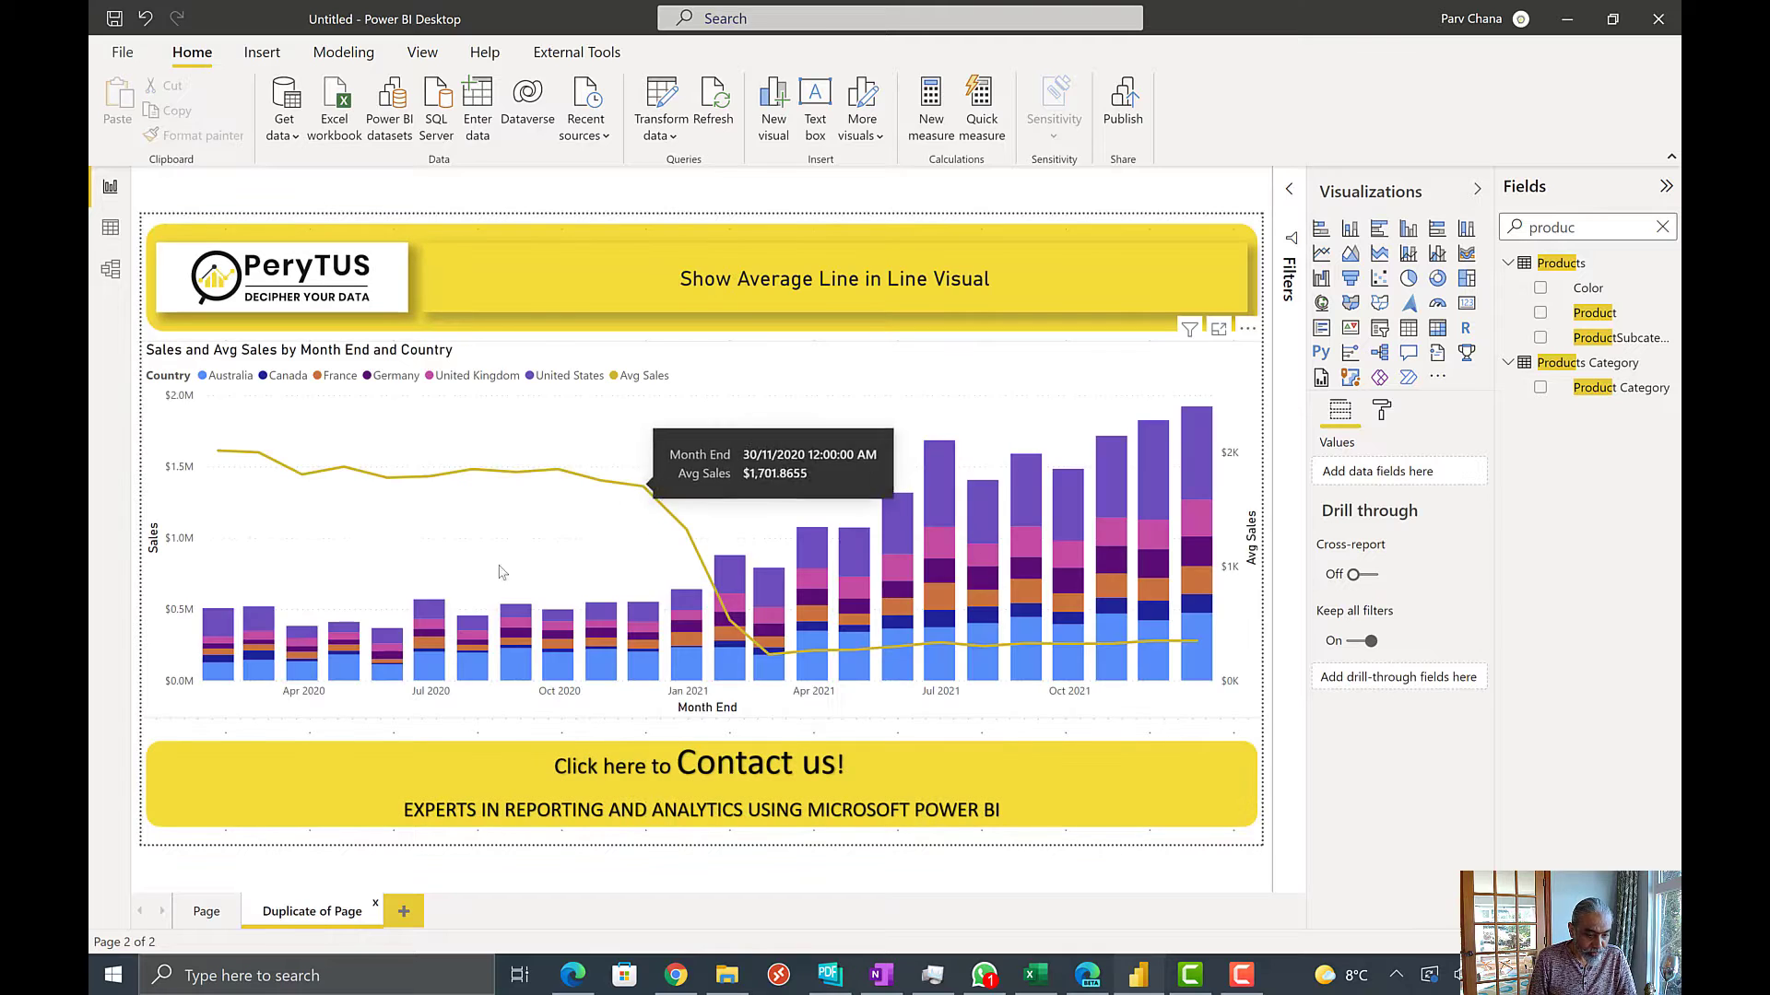
pyautogui.click(252, 648)
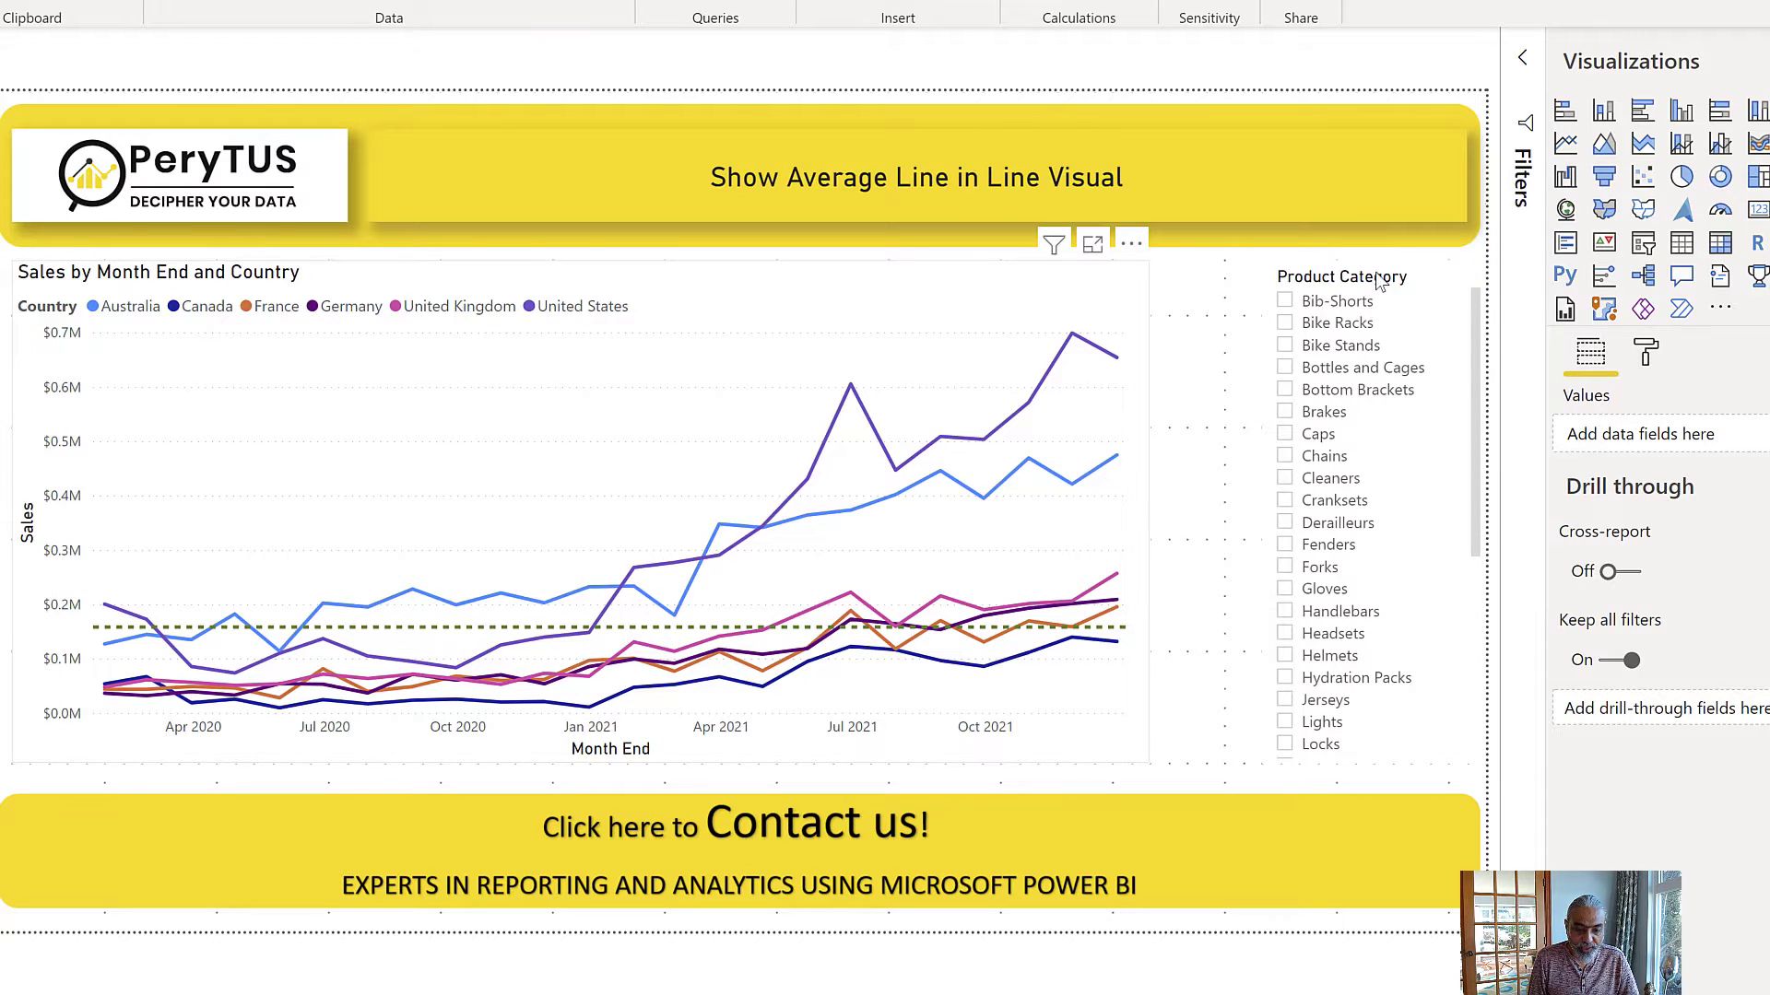
# Try Avg Sales as the line chart's secondary values, removing Country from the legend to allow it.
pyautogui.click(1106, 305)
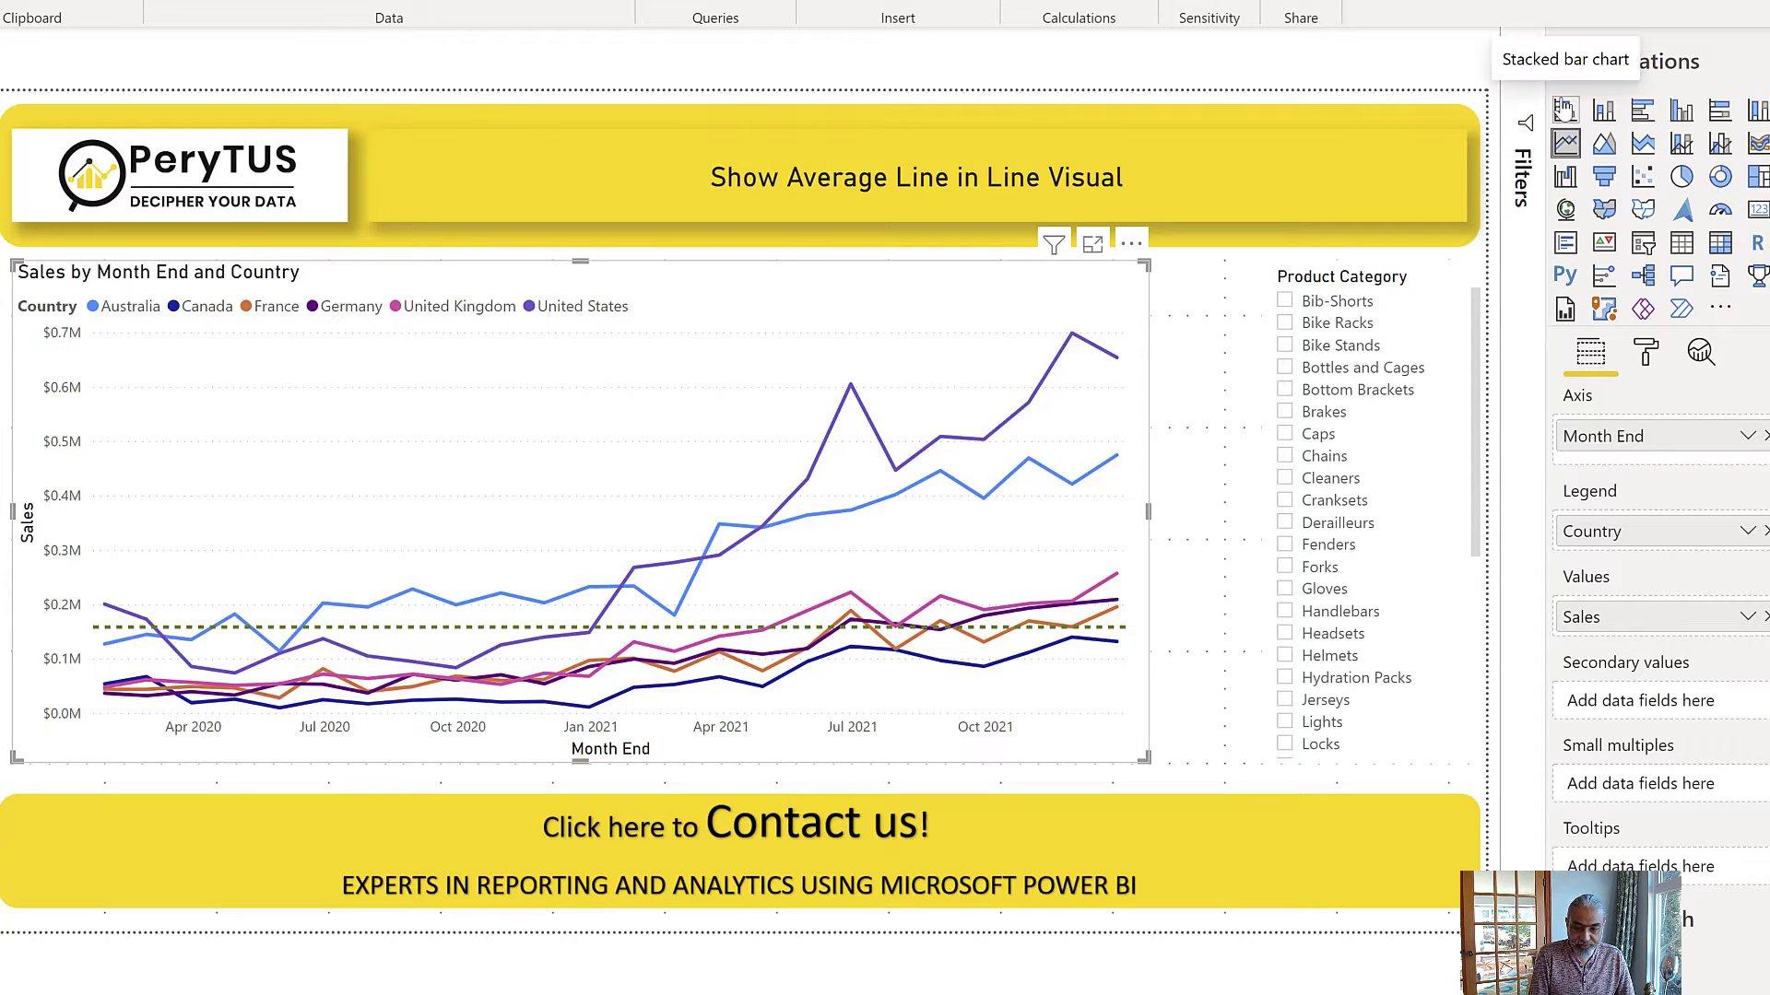
pyautogui.moveTo(1760, 560); pyautogui.dragTo(1646, 719)
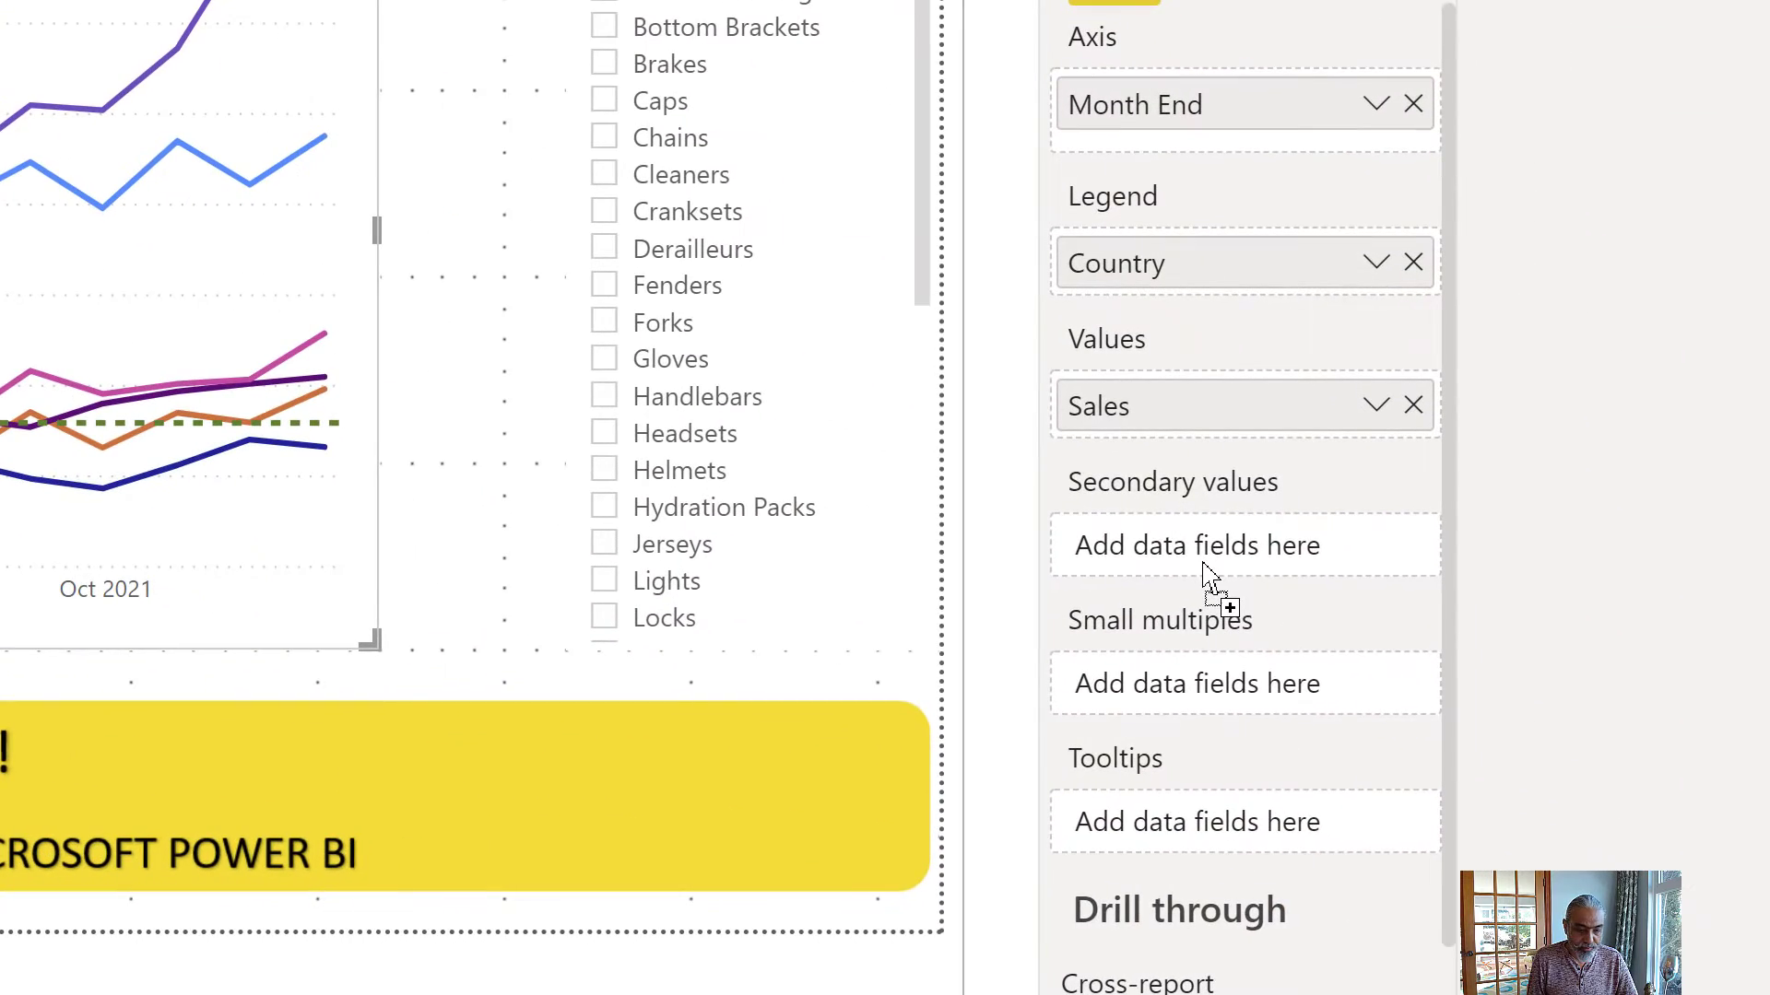
pyautogui.moveTo(1203, 564); pyautogui.dragTo(1382, 238)
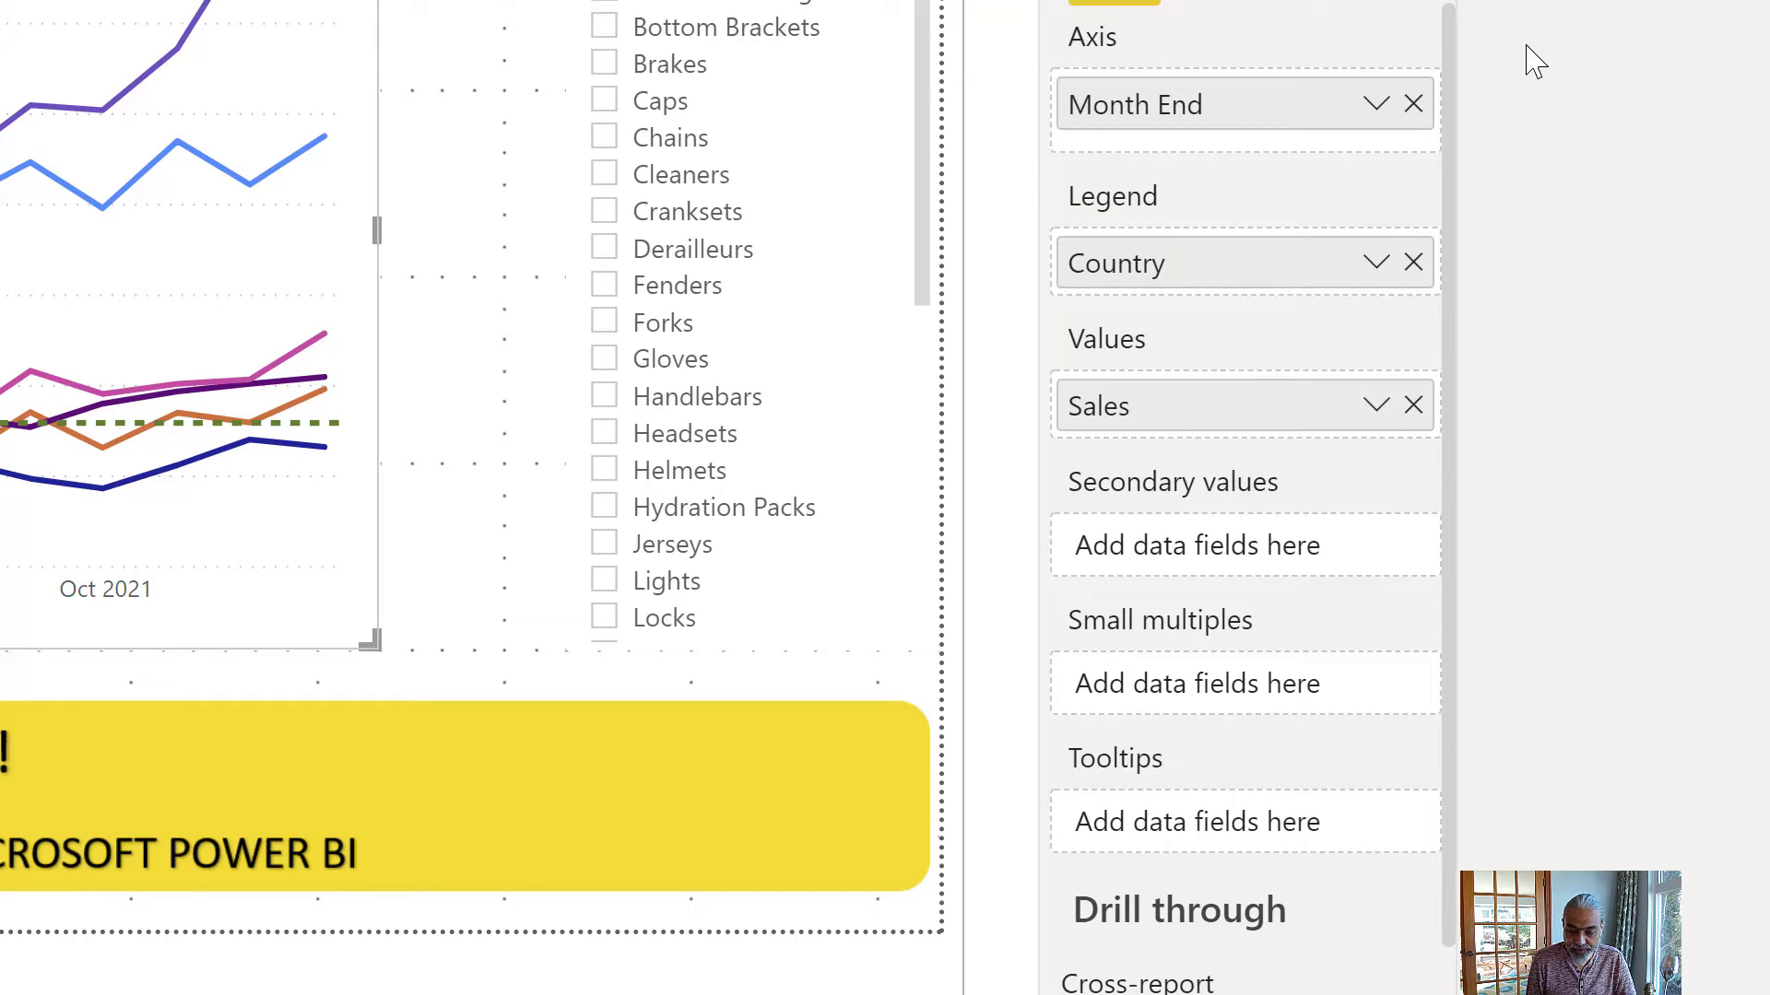
pyautogui.click(1413, 263)
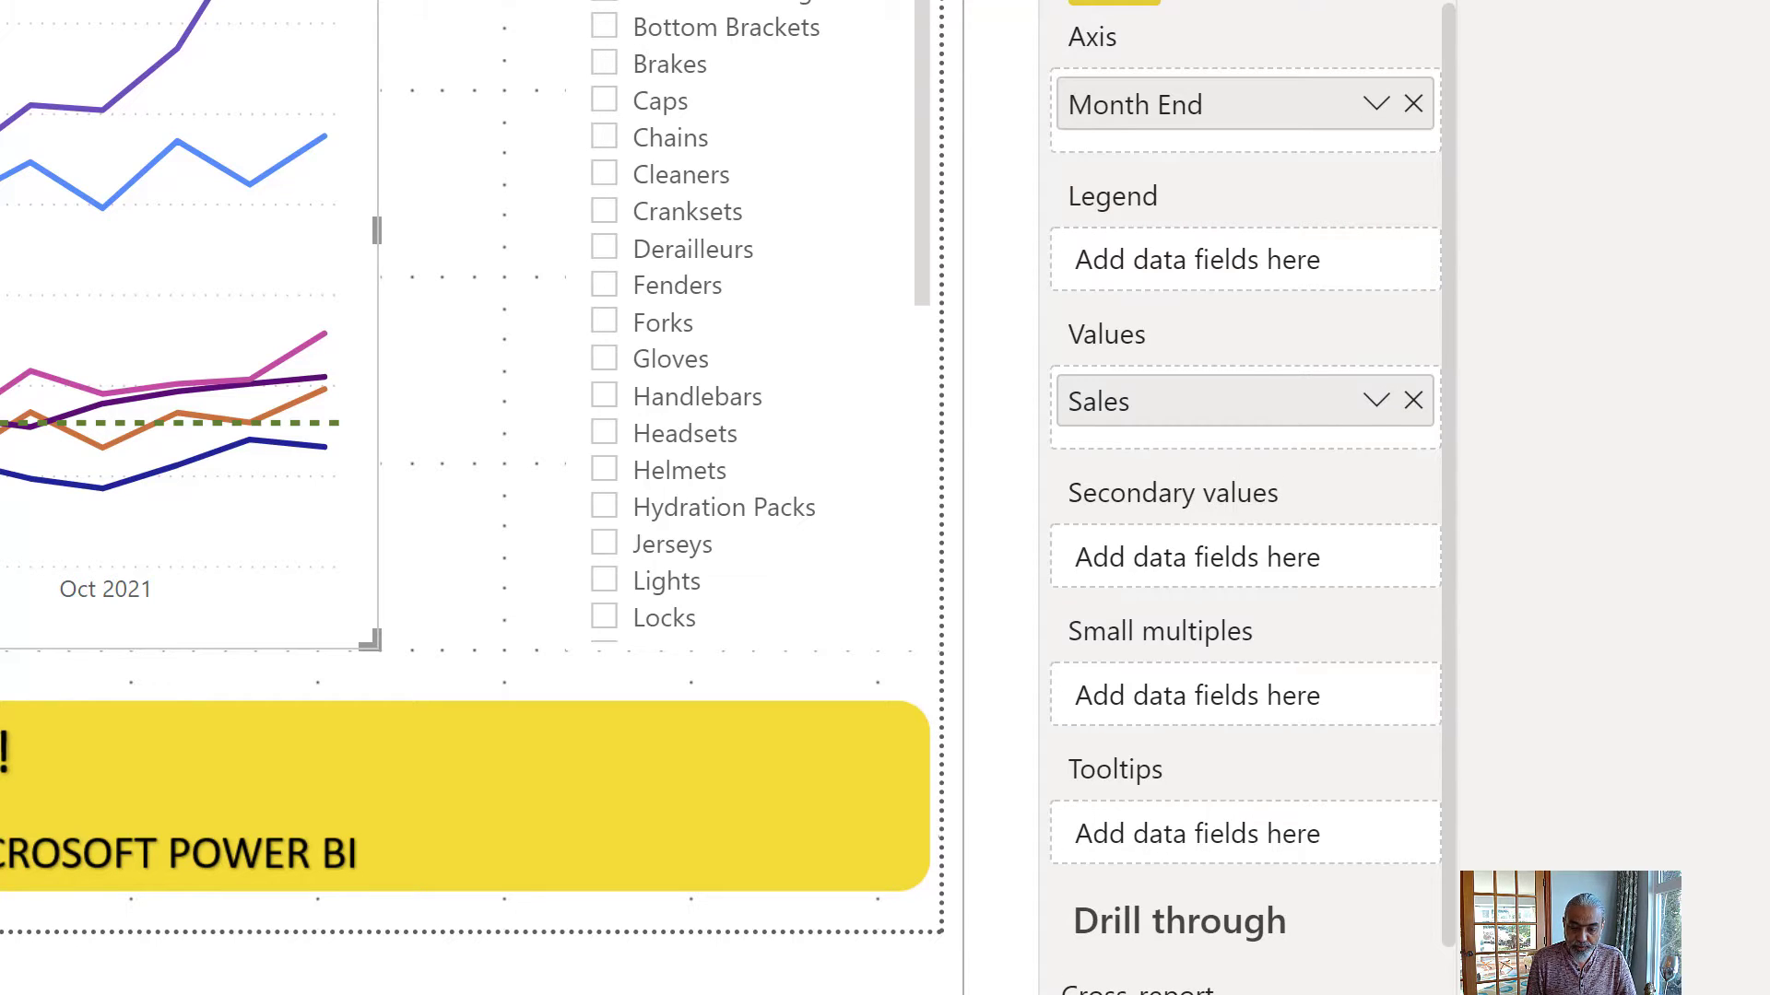
pyautogui.moveTo(1379, 229); pyautogui.dragTo(1185, 584)
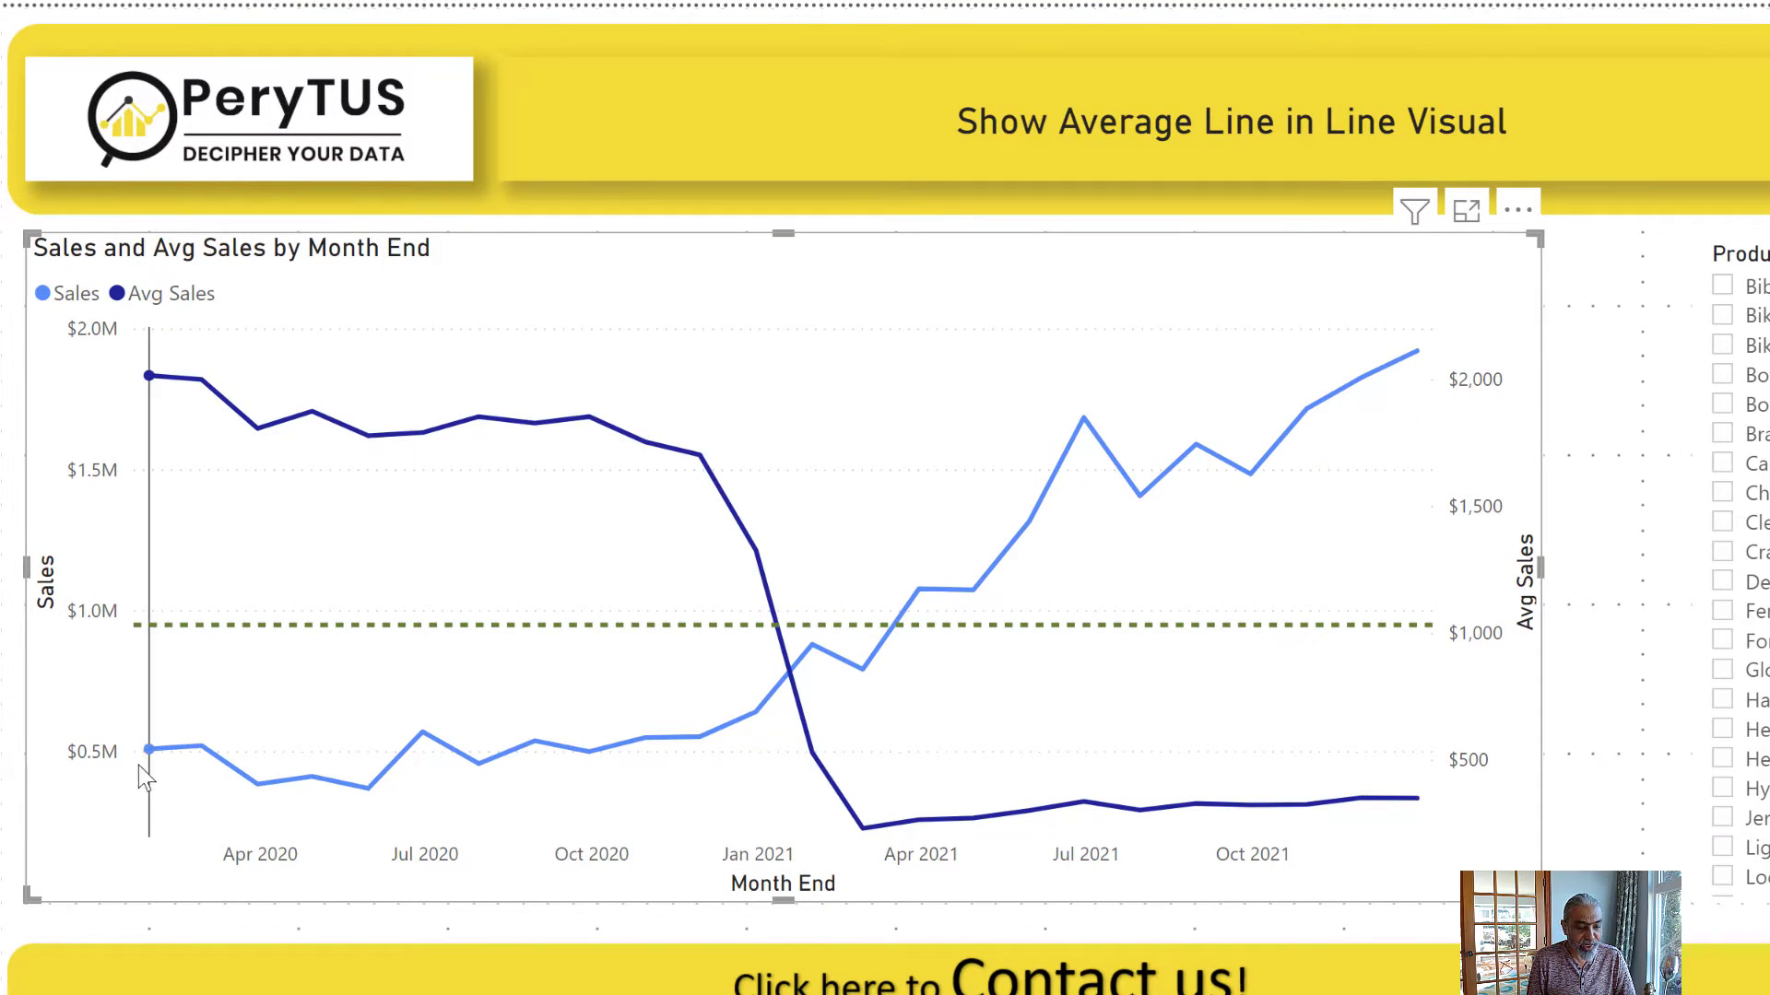
# Take Avg Sales off the line chart and put the Country field back in the legend.
pyautogui.moveTo(192, 727)
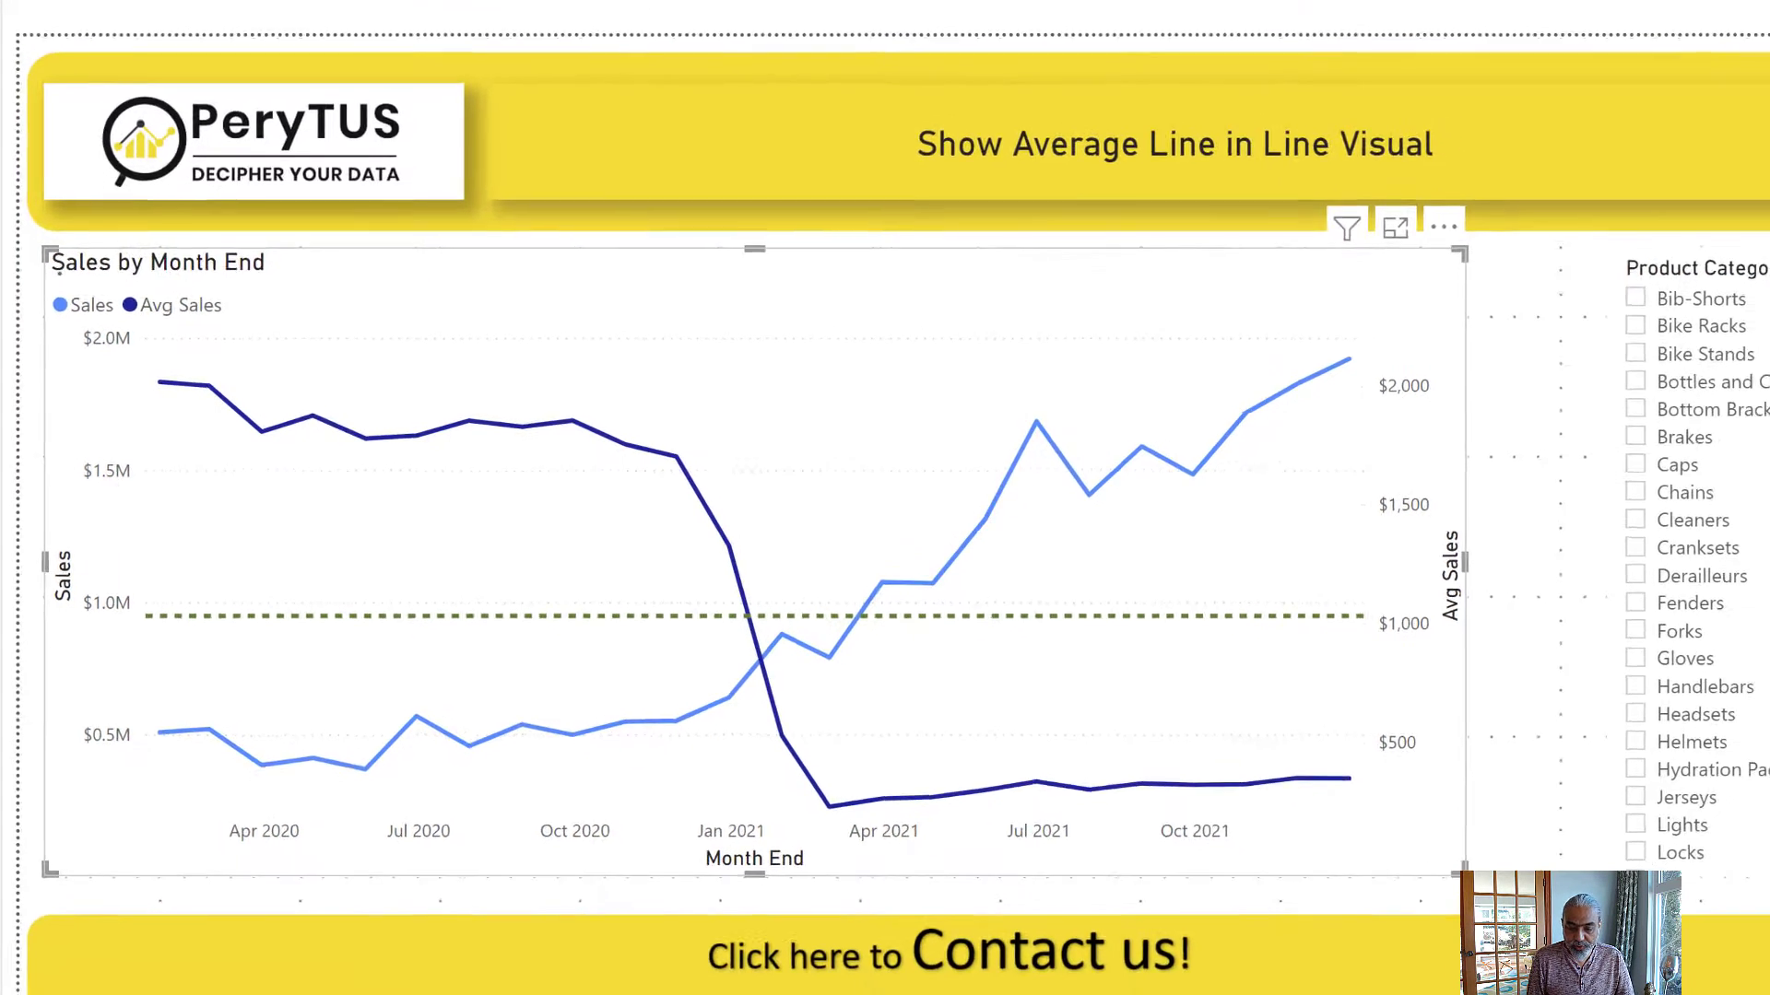
pyautogui.click(1644, 271)
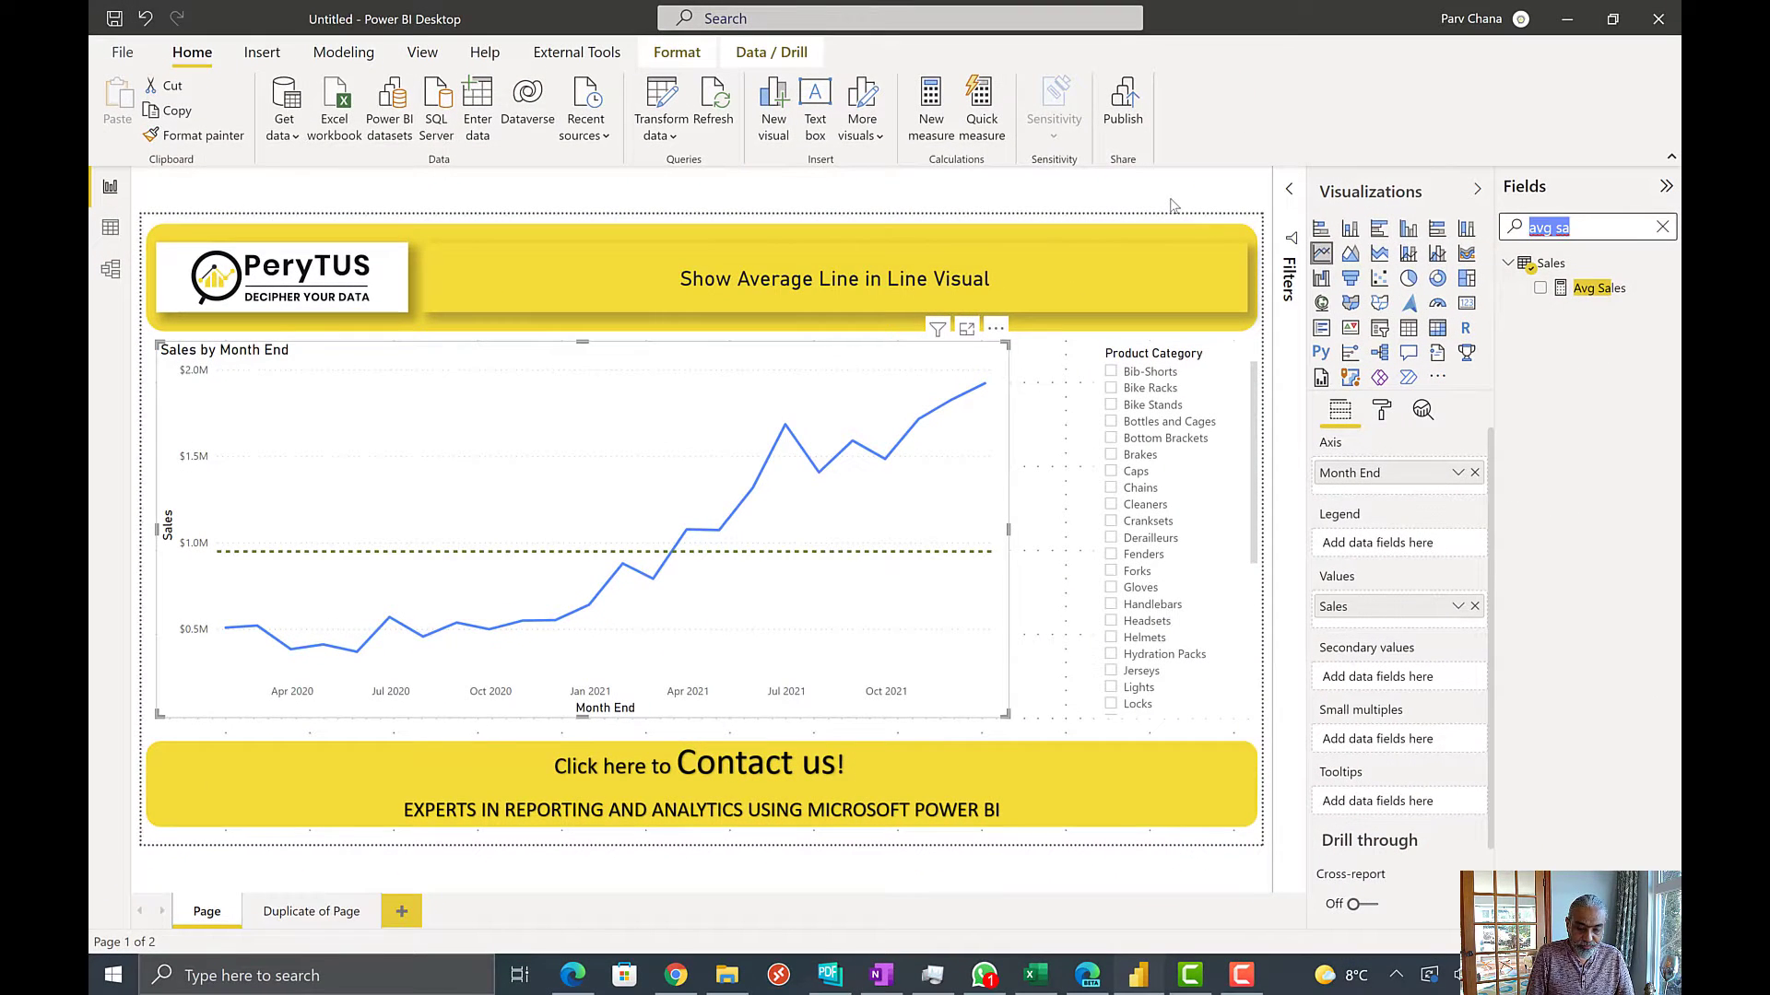
pyautogui.write('Country')
pyautogui.moveTo(1595, 288); pyautogui.dragTo(1387, 557)
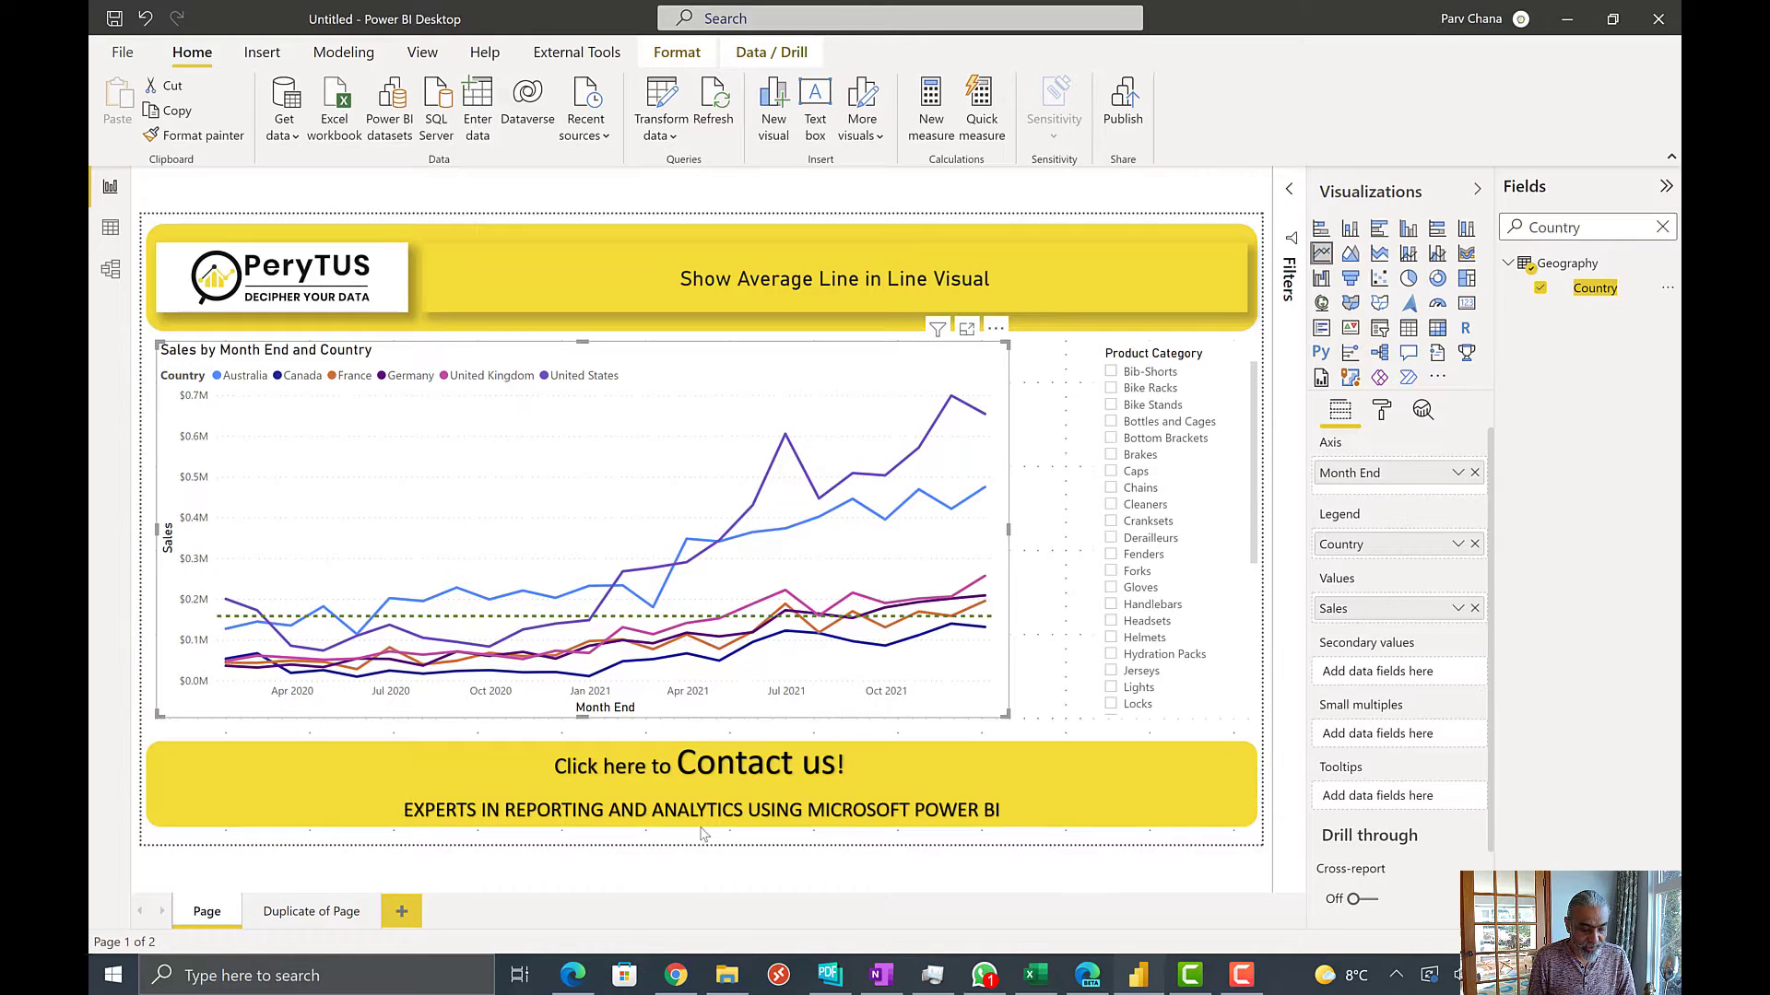
# View the combo chart on Duplicate of Page again, and return to the line chart on Page.
pyautogui.click(313, 912)
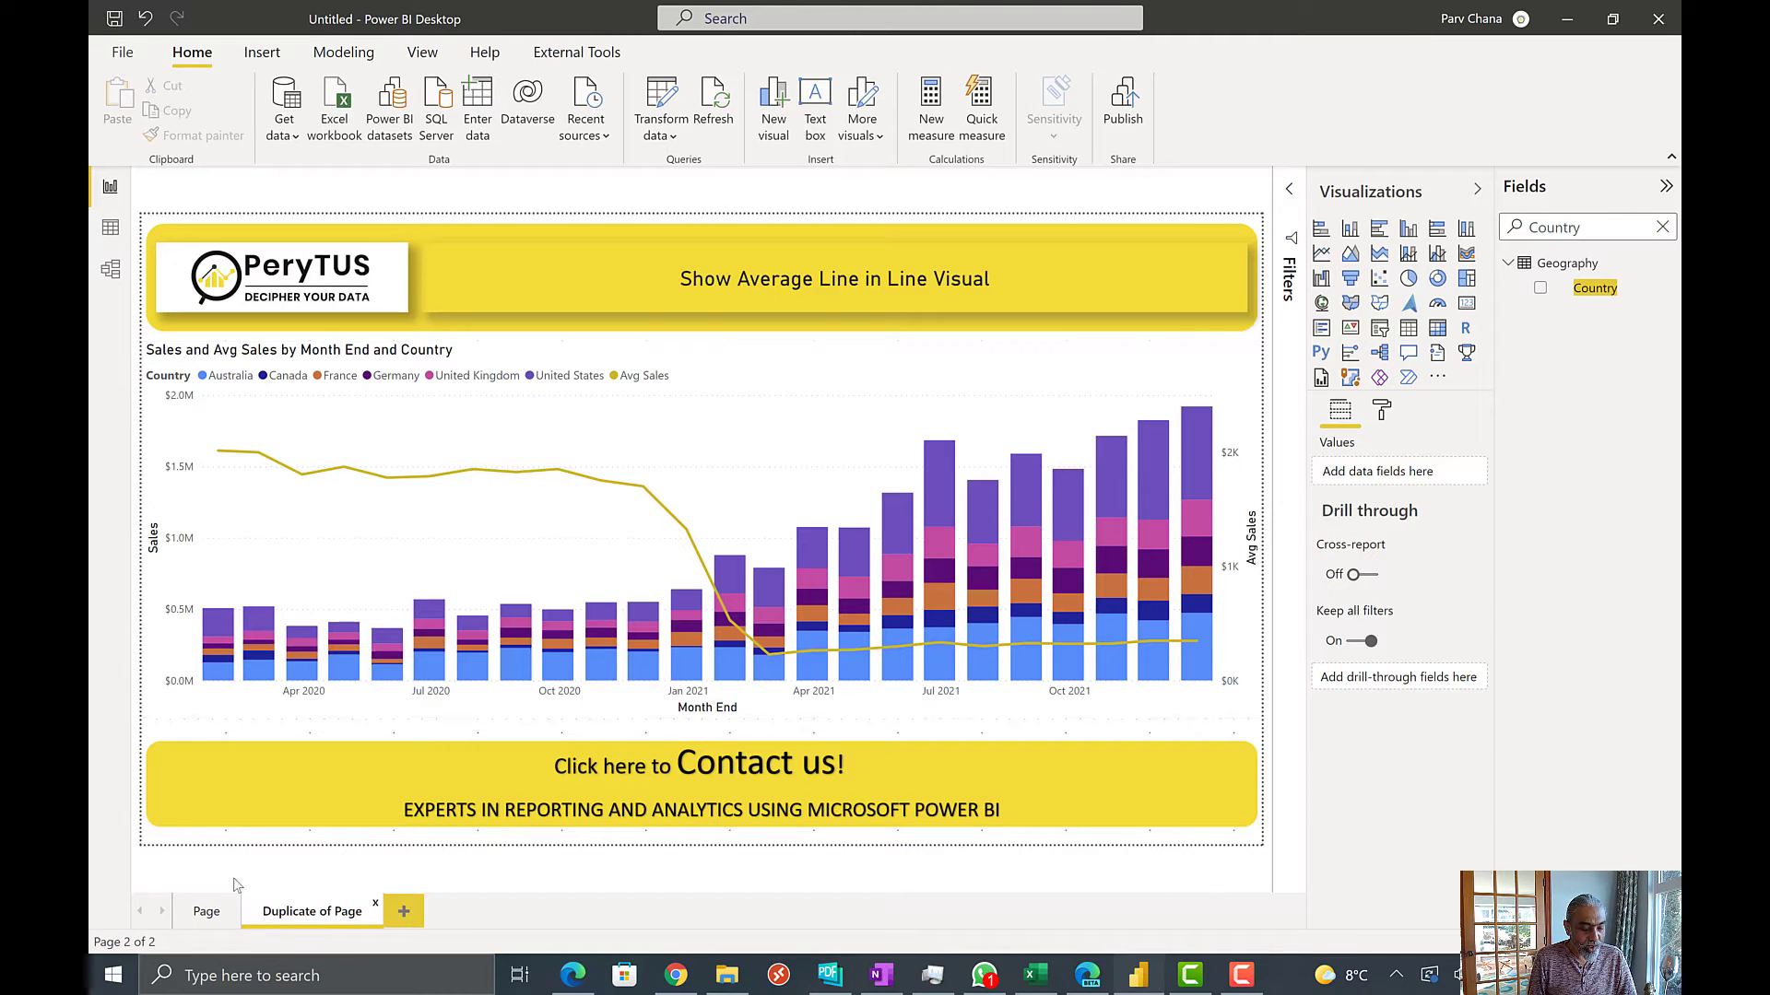
pyautogui.click(207, 913)
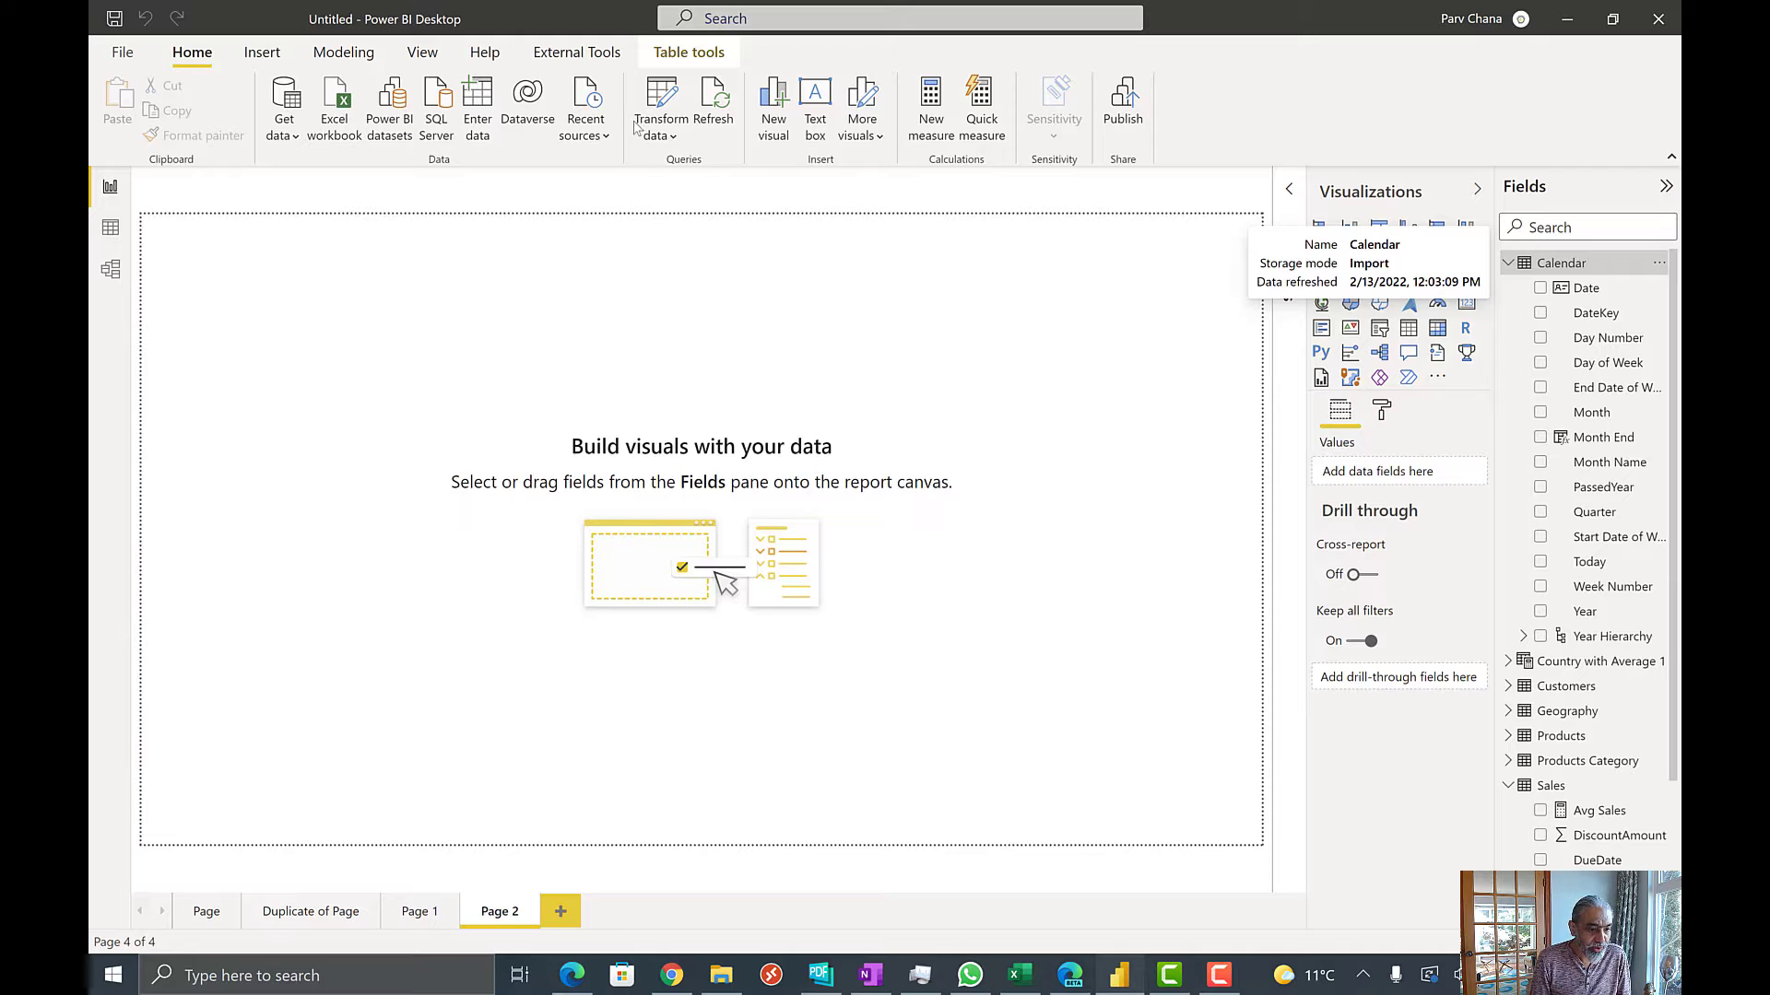
# Create a calculated table named Country with Average and open its formula with a UNION function.
pyautogui.click(343, 52)
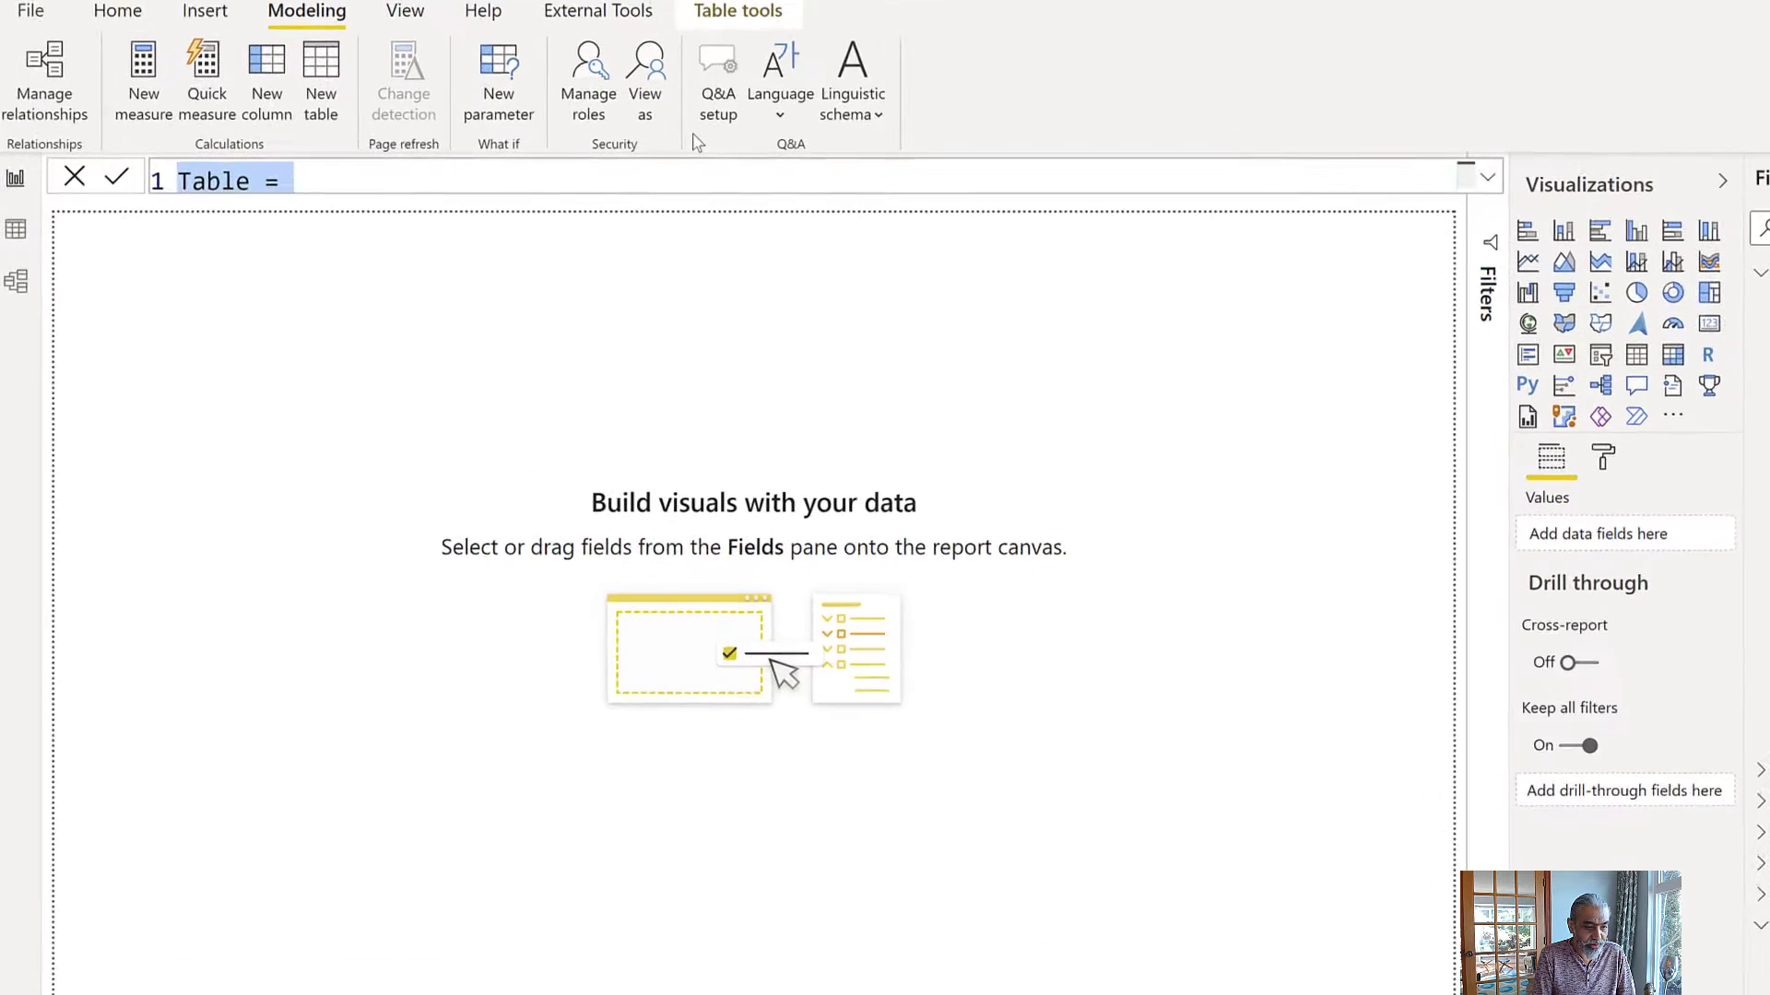
pyautogui.write('Country w')
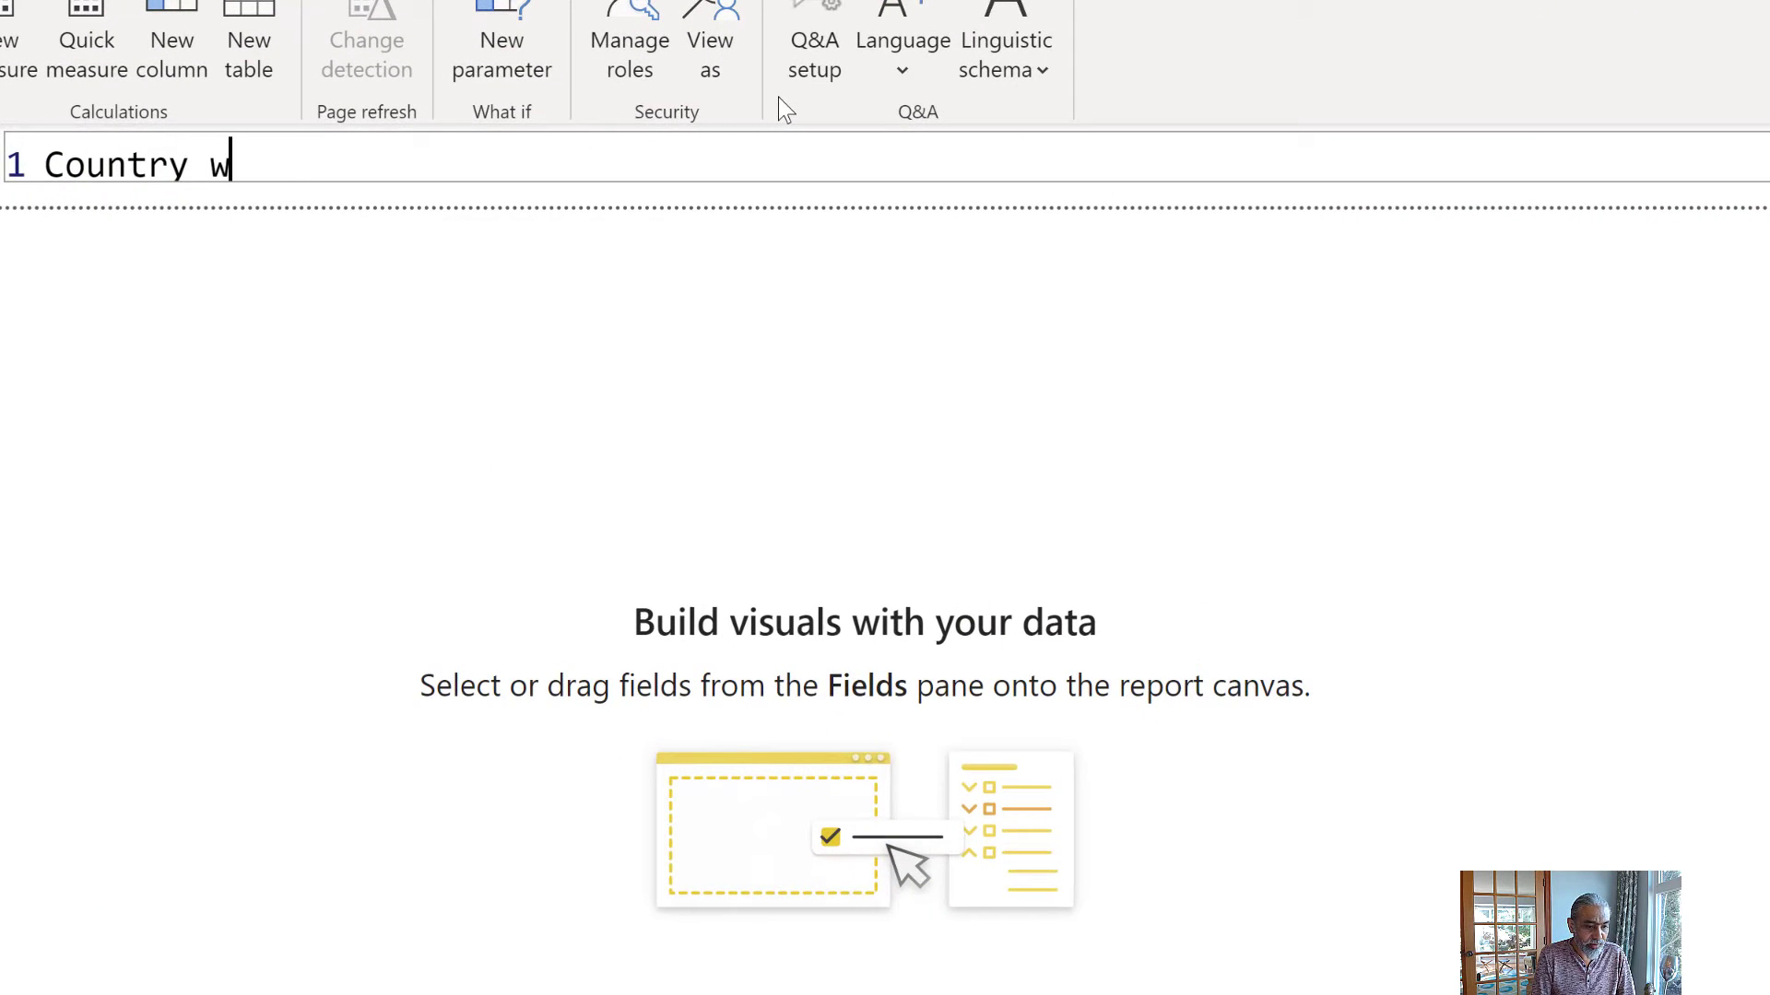
pyautogui.write('ith Average')
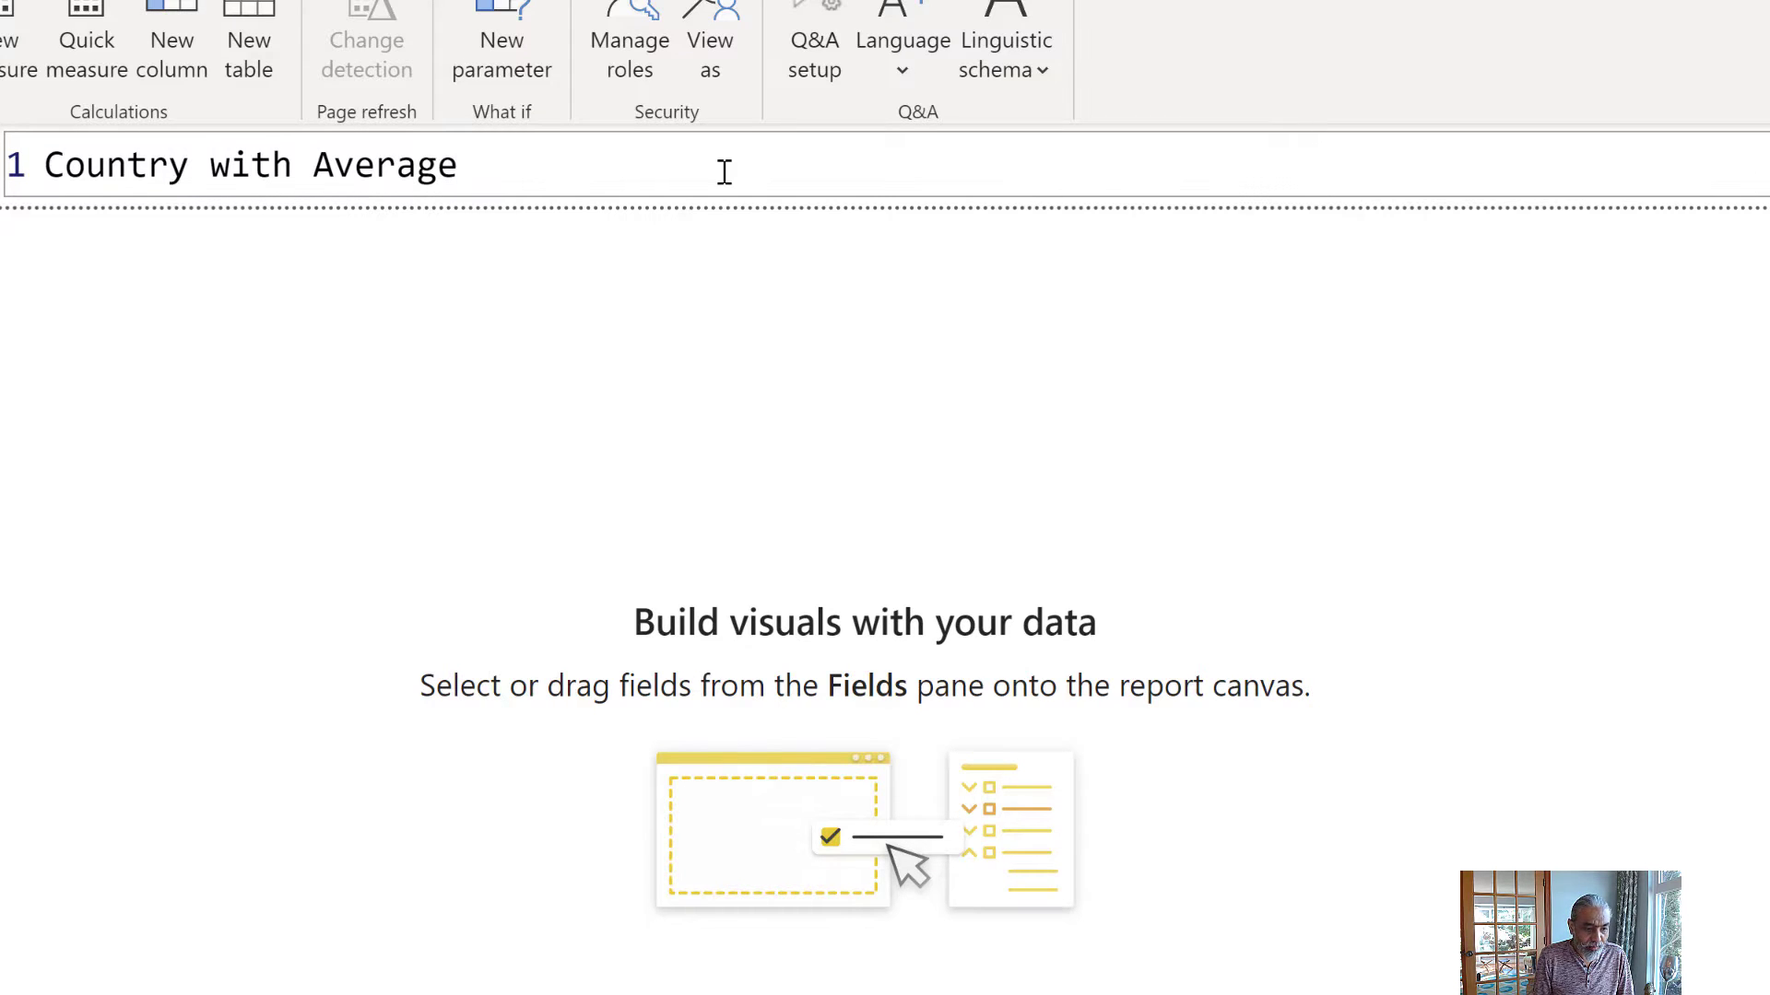
pyautogui.write('=')
pyautogui.hotkey('shift', 'Return')
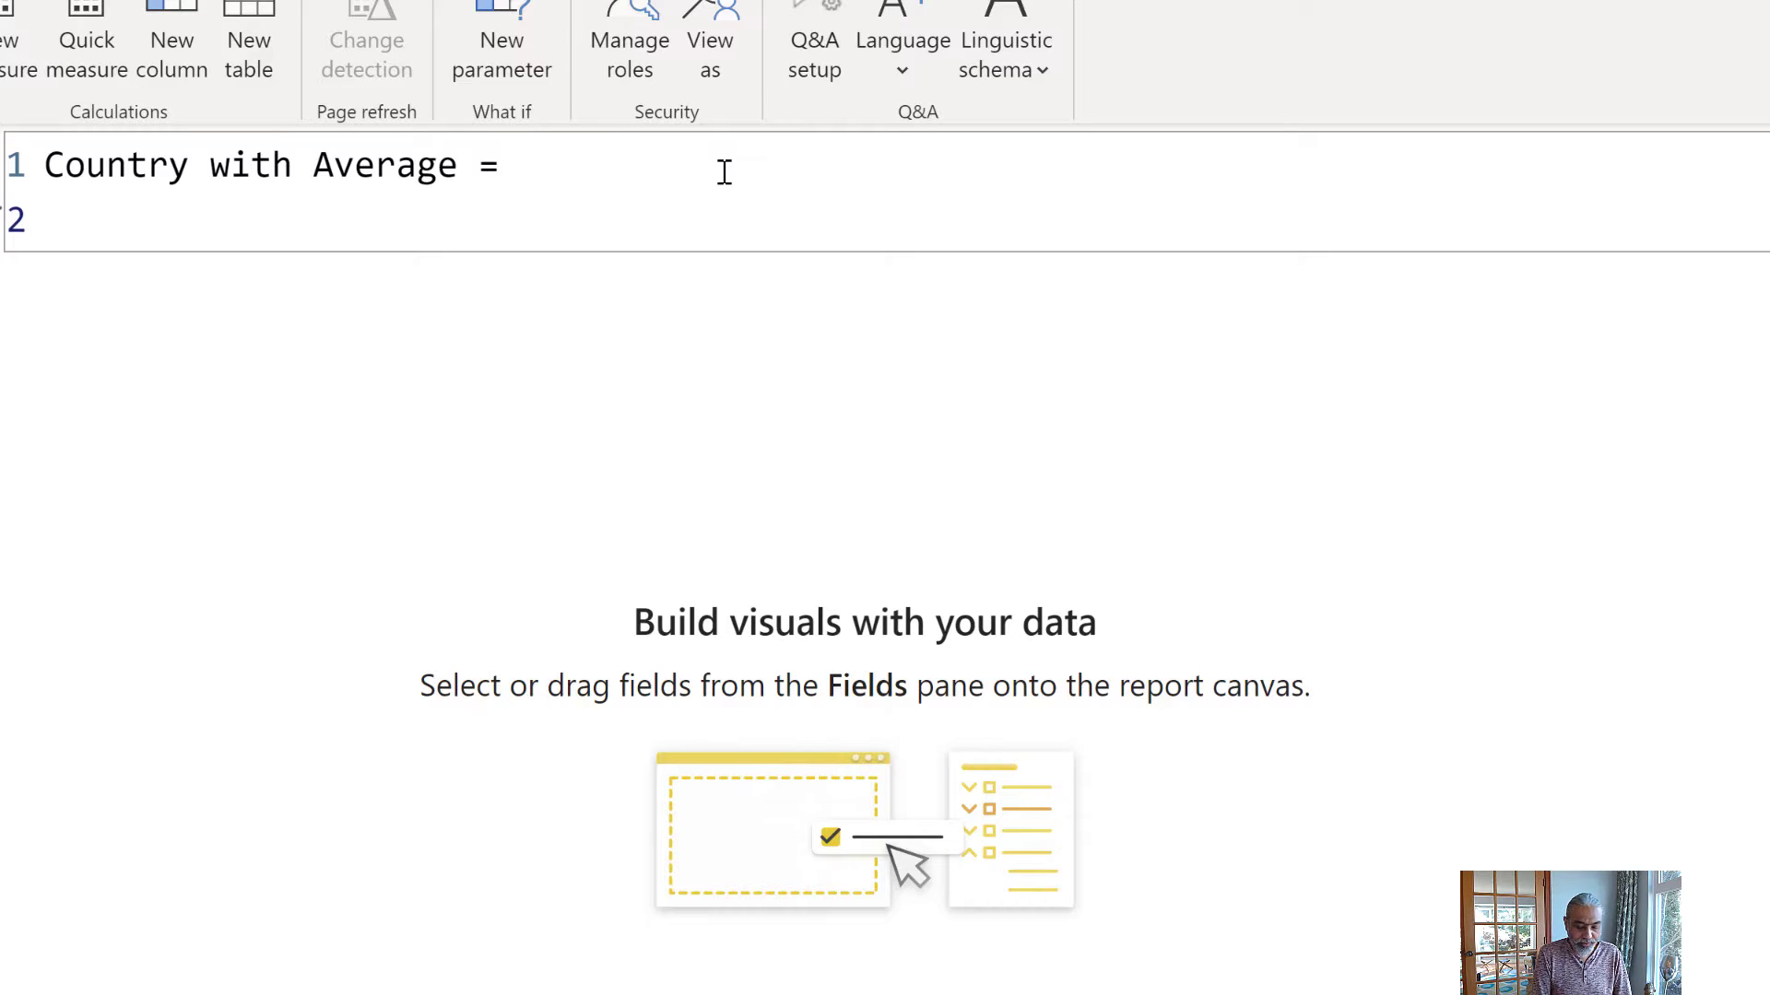
pyautogui.write('UNION (')
pyautogui.hotkey('shift', 'Return')
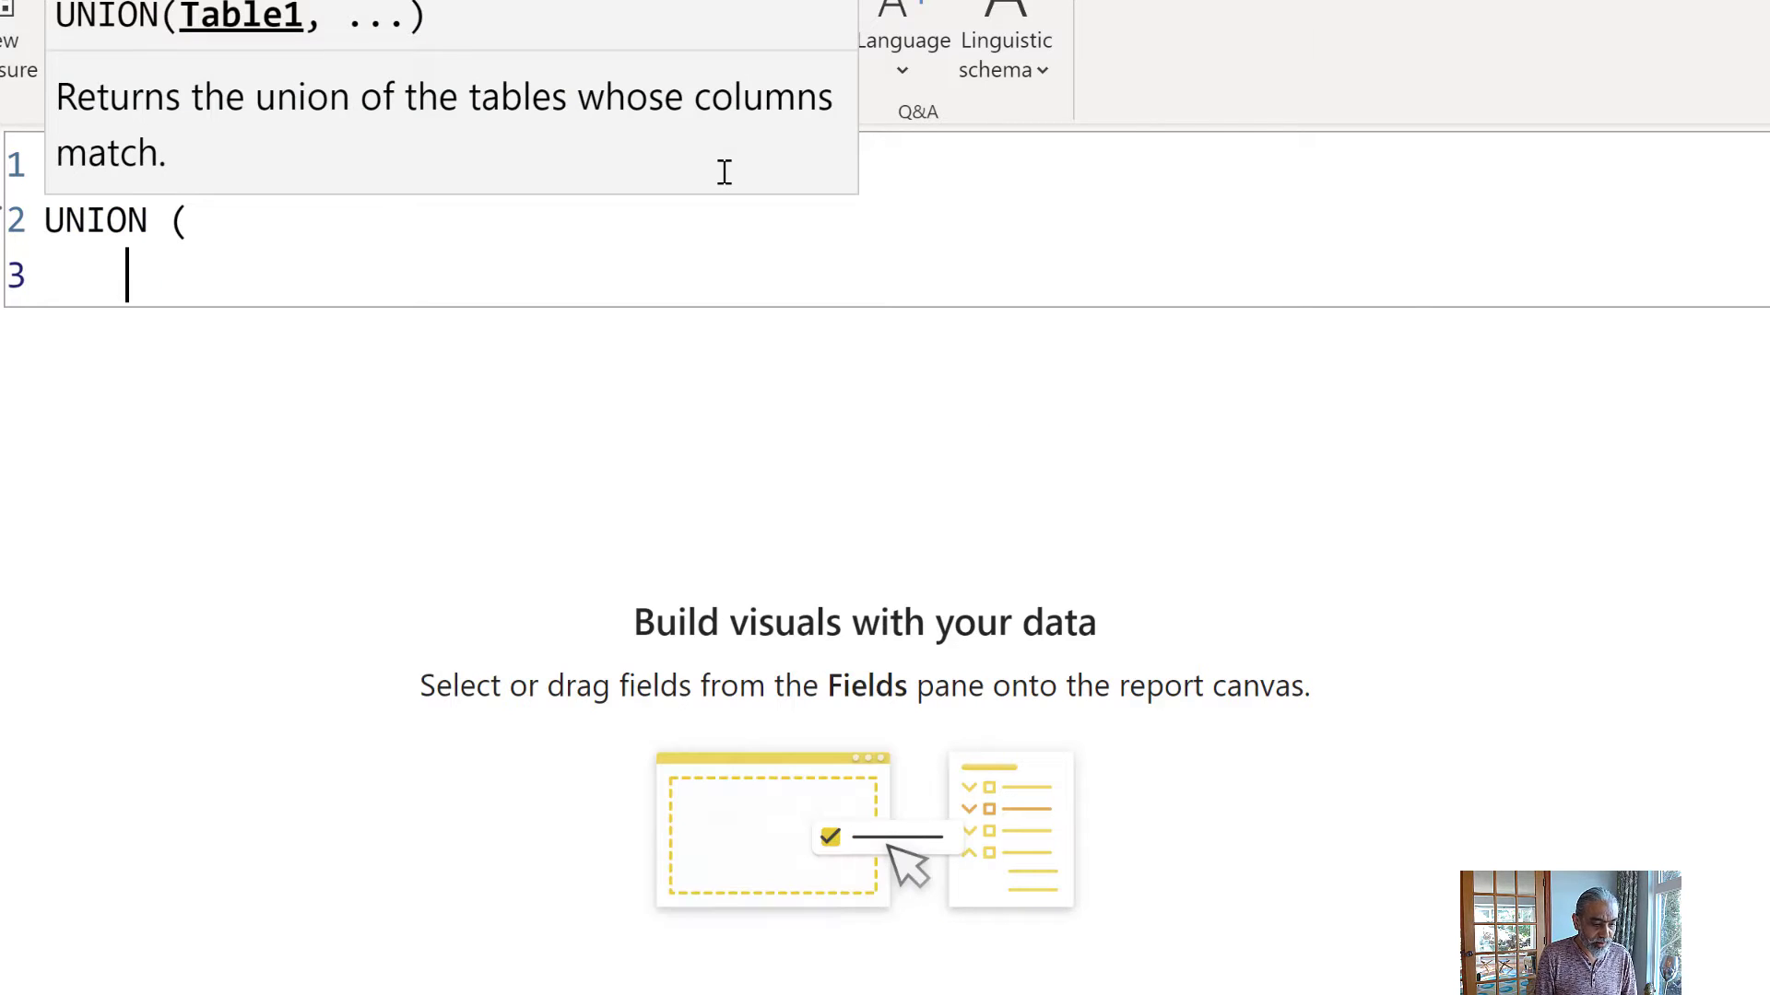
# Enter ALLNOBLANKROW ( Geography[Country] ) as the first table argument of the UNION.
pyautogui.write('ALL')
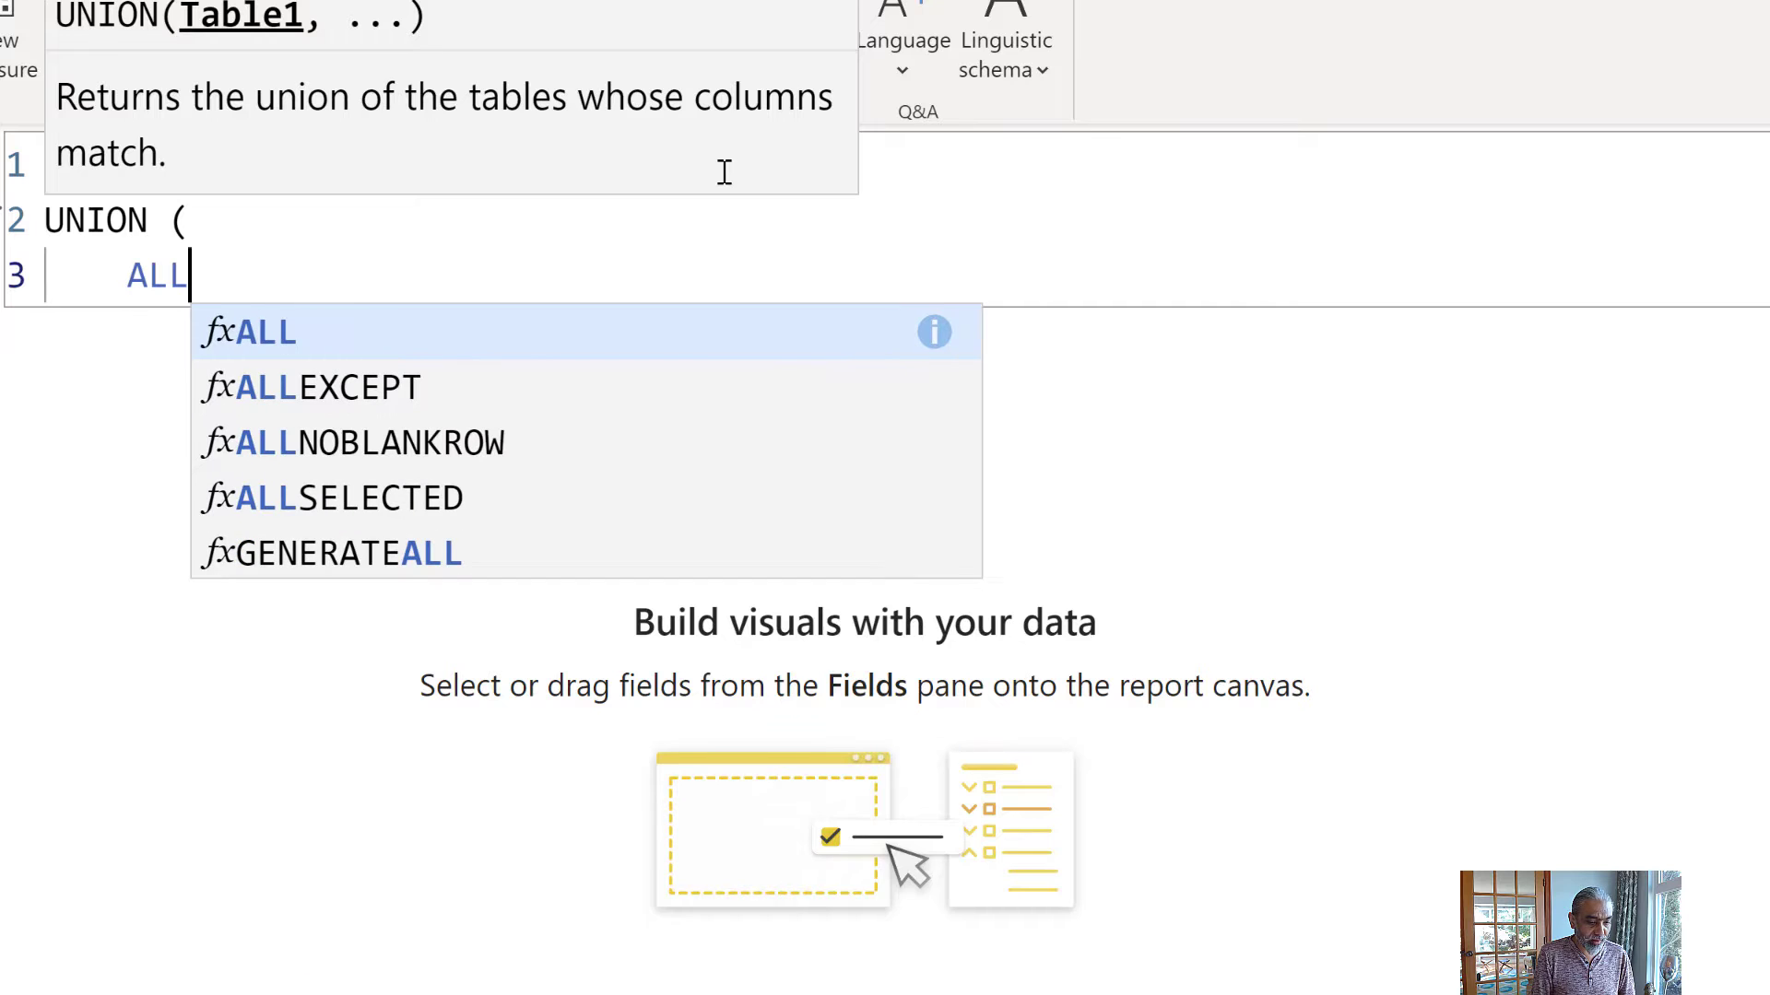
pyautogui.press('Down')
pyautogui.press('Down')
pyautogui.press('Tab')
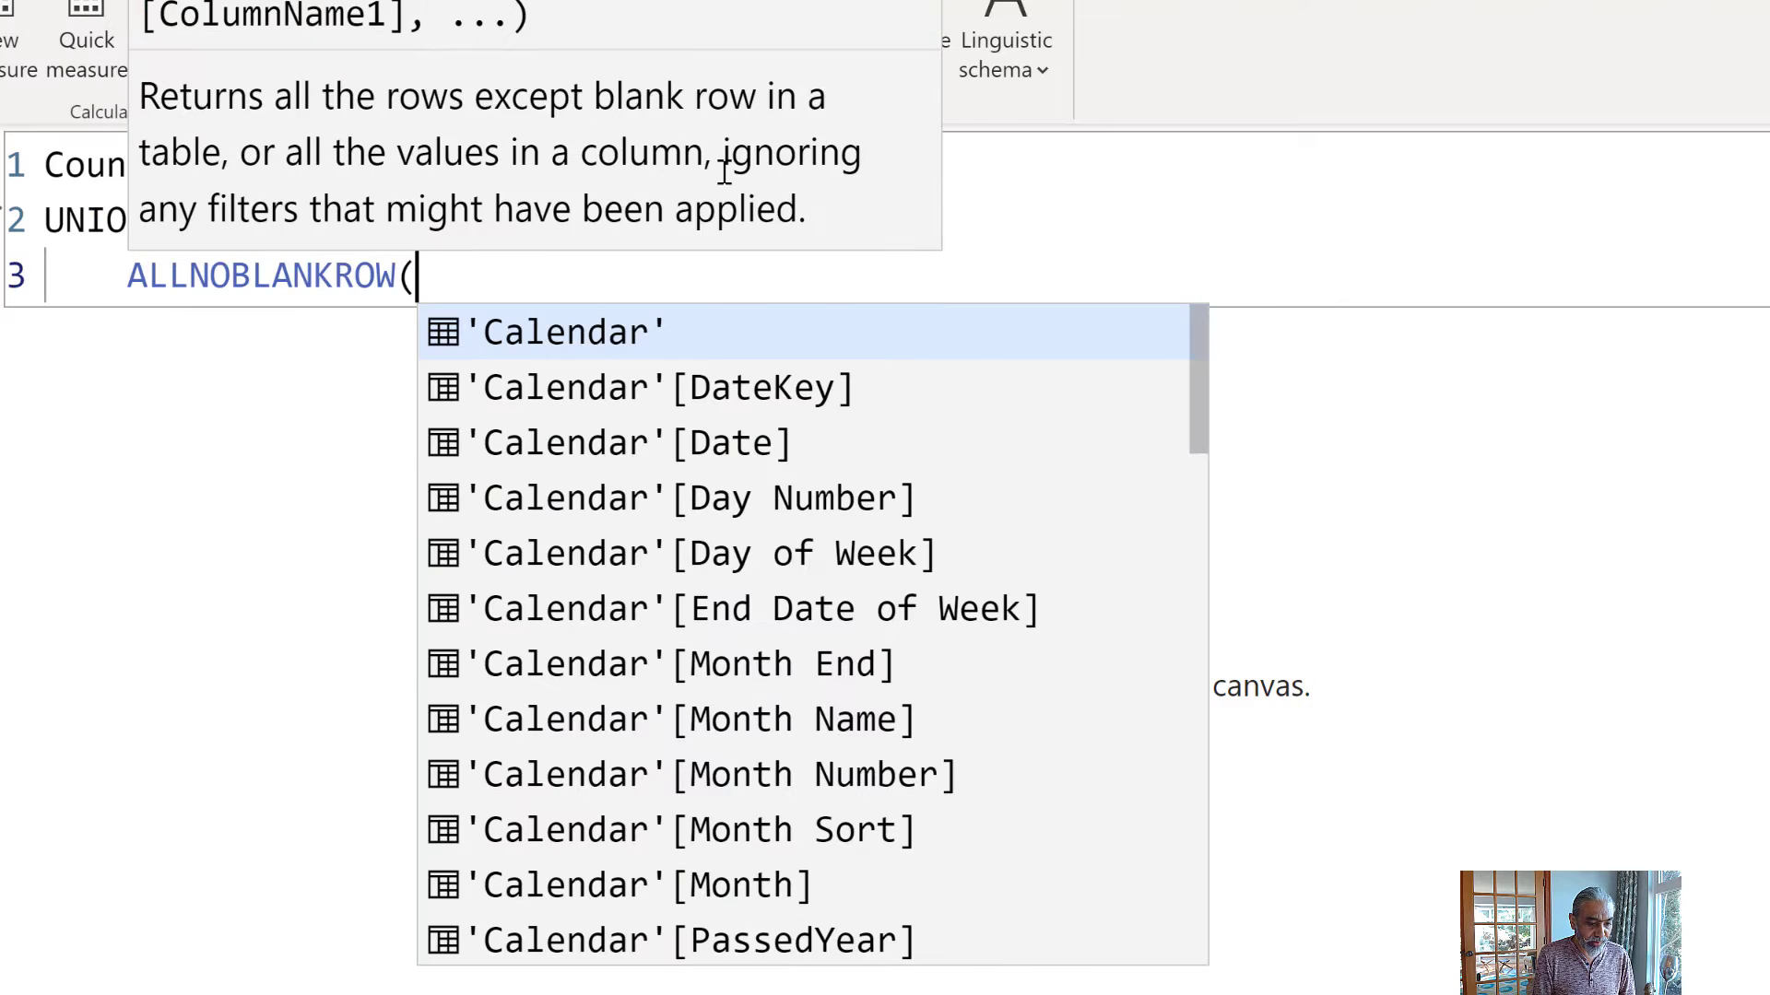
pyautogui.write('V')
pyautogui.press('BackSpace')
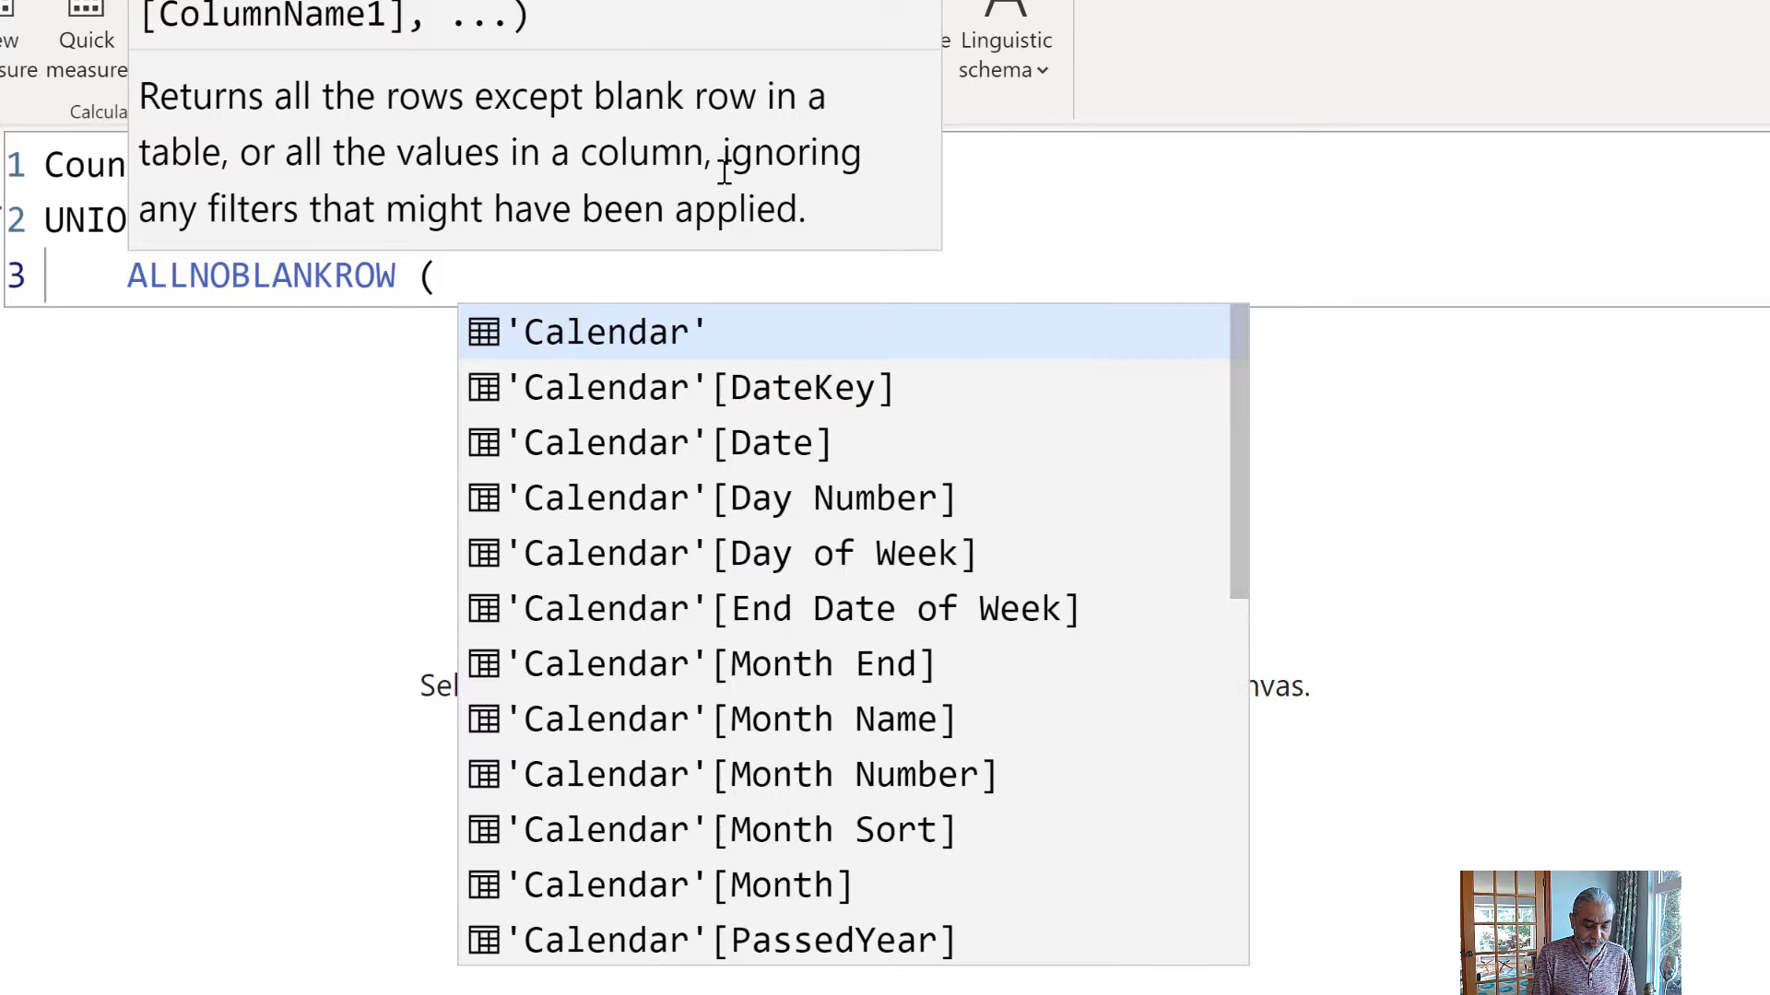
pyautogui.write('Geogr')
pyautogui.press('Down')
pyautogui.press('Tab')
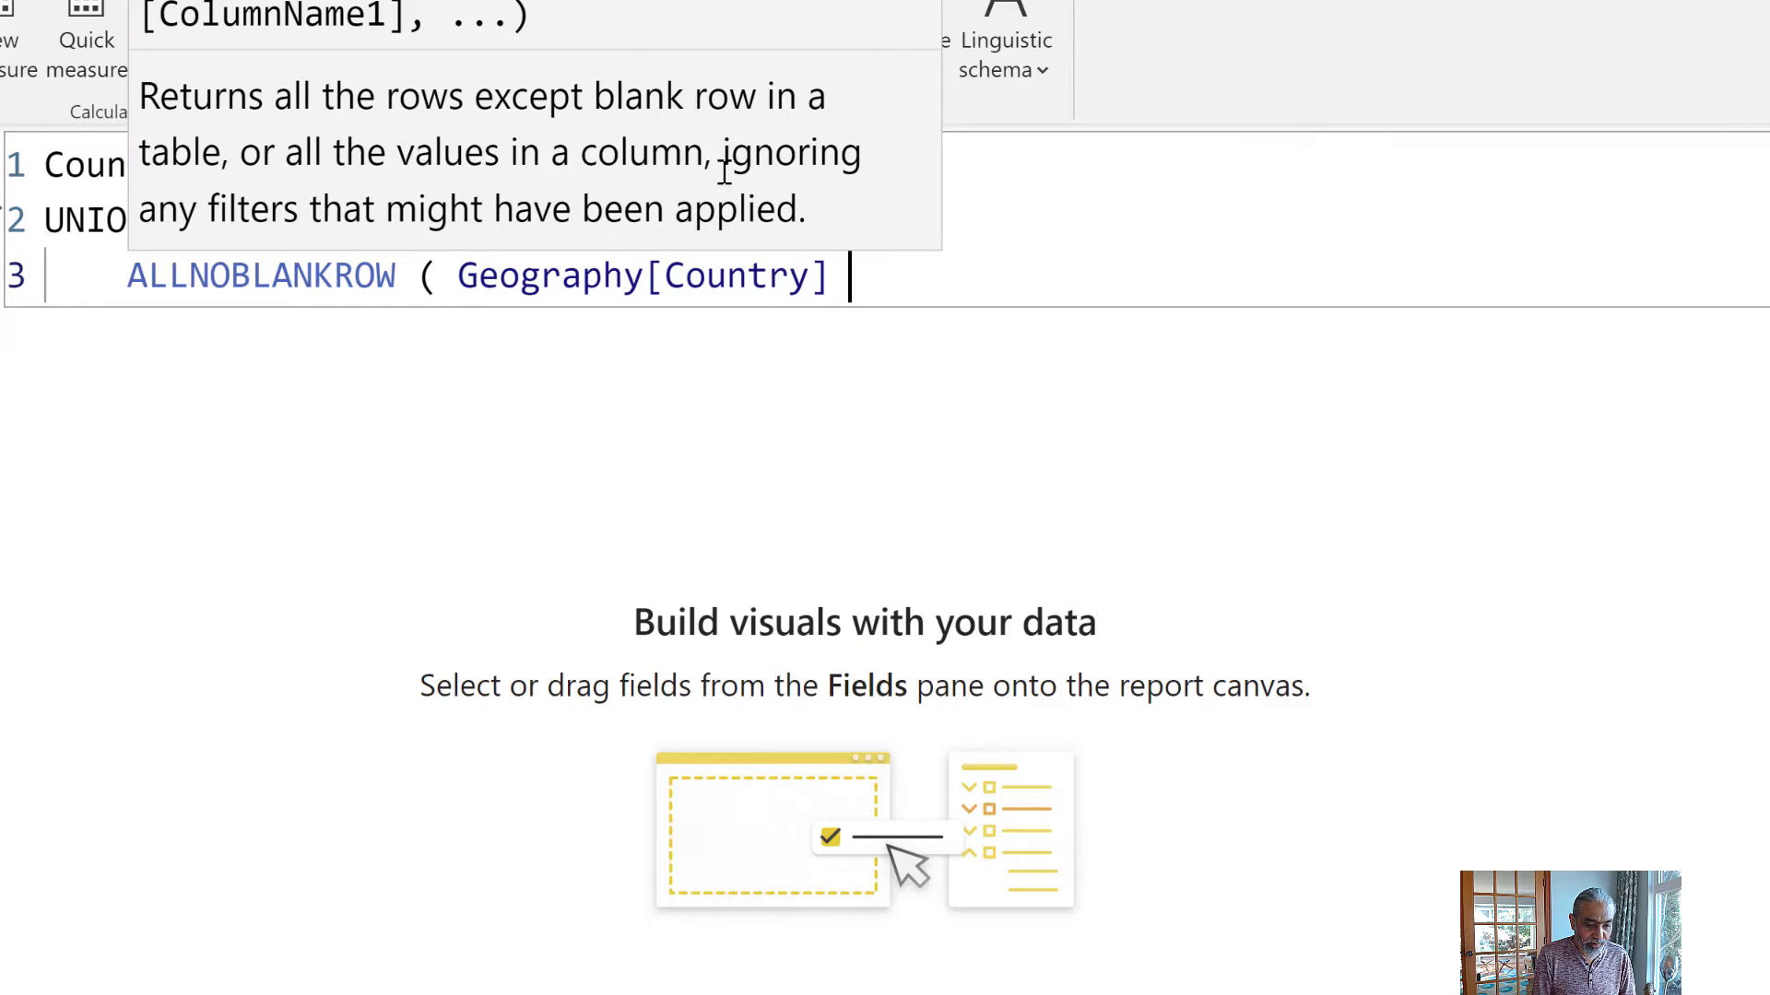
pyautogui.write('),')
pyautogui.hotkey('shift', 'Return')
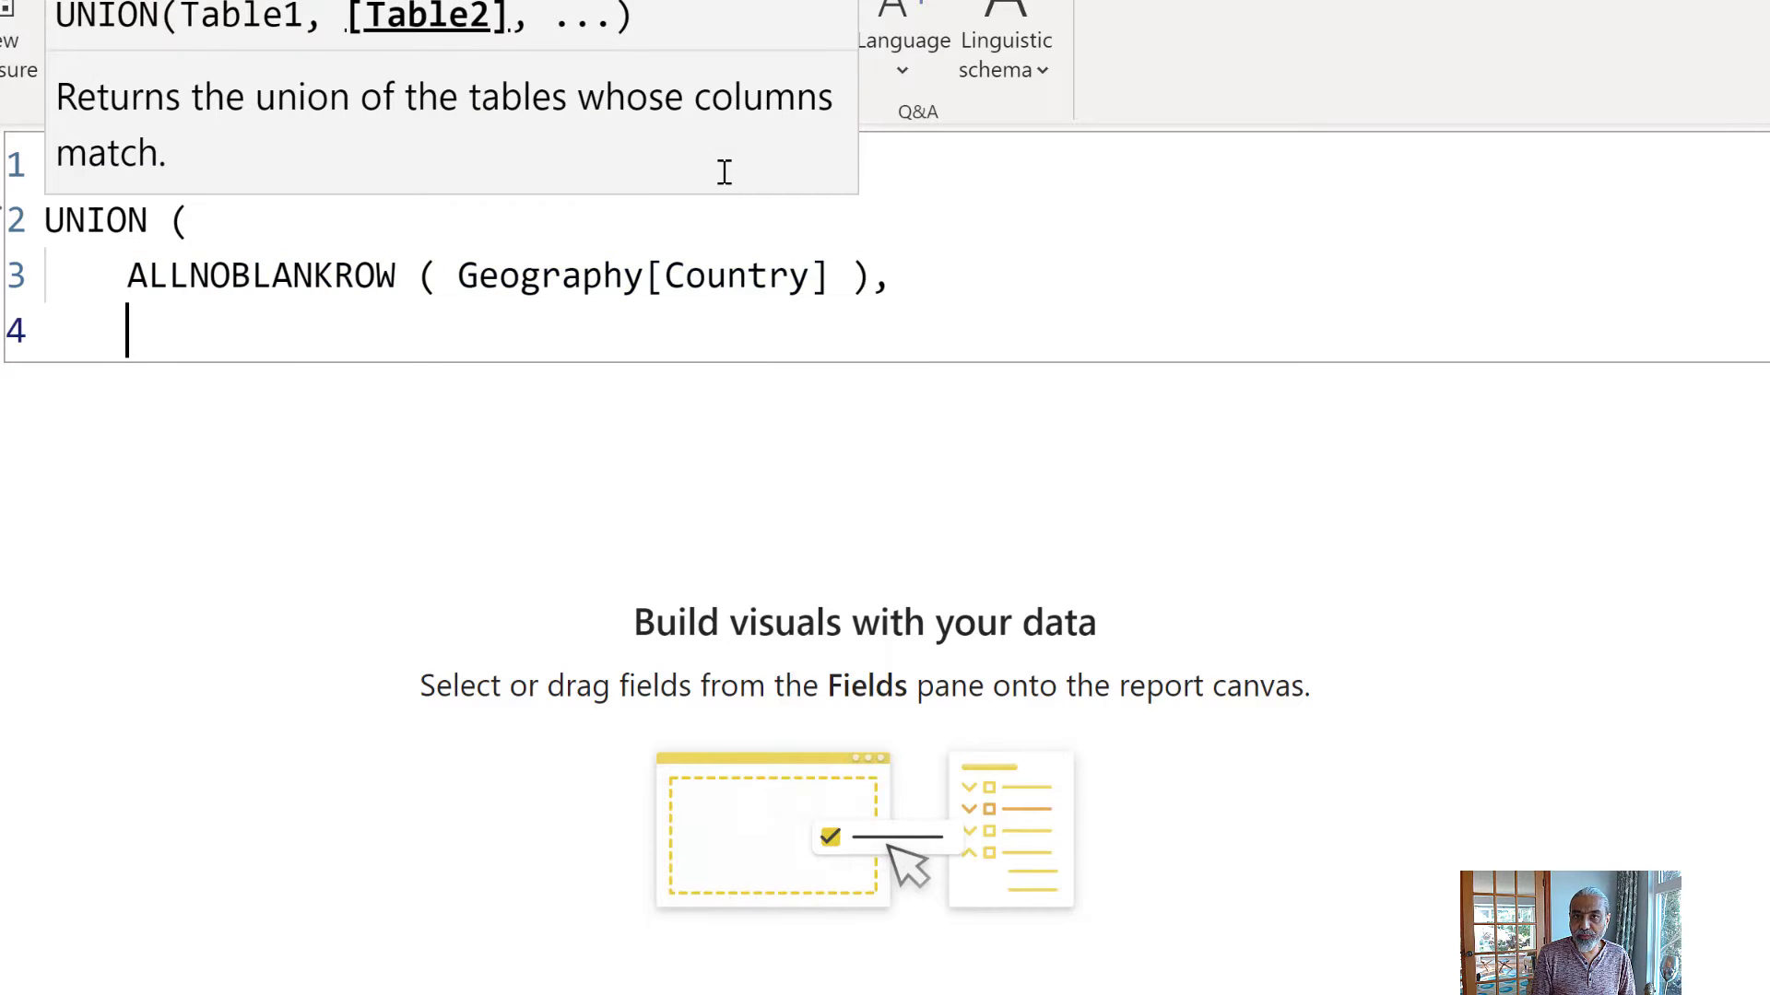
# Add { "Average" } as the second table of the UNION and close the formula with a parenthesis.
pyautogui.write('"')
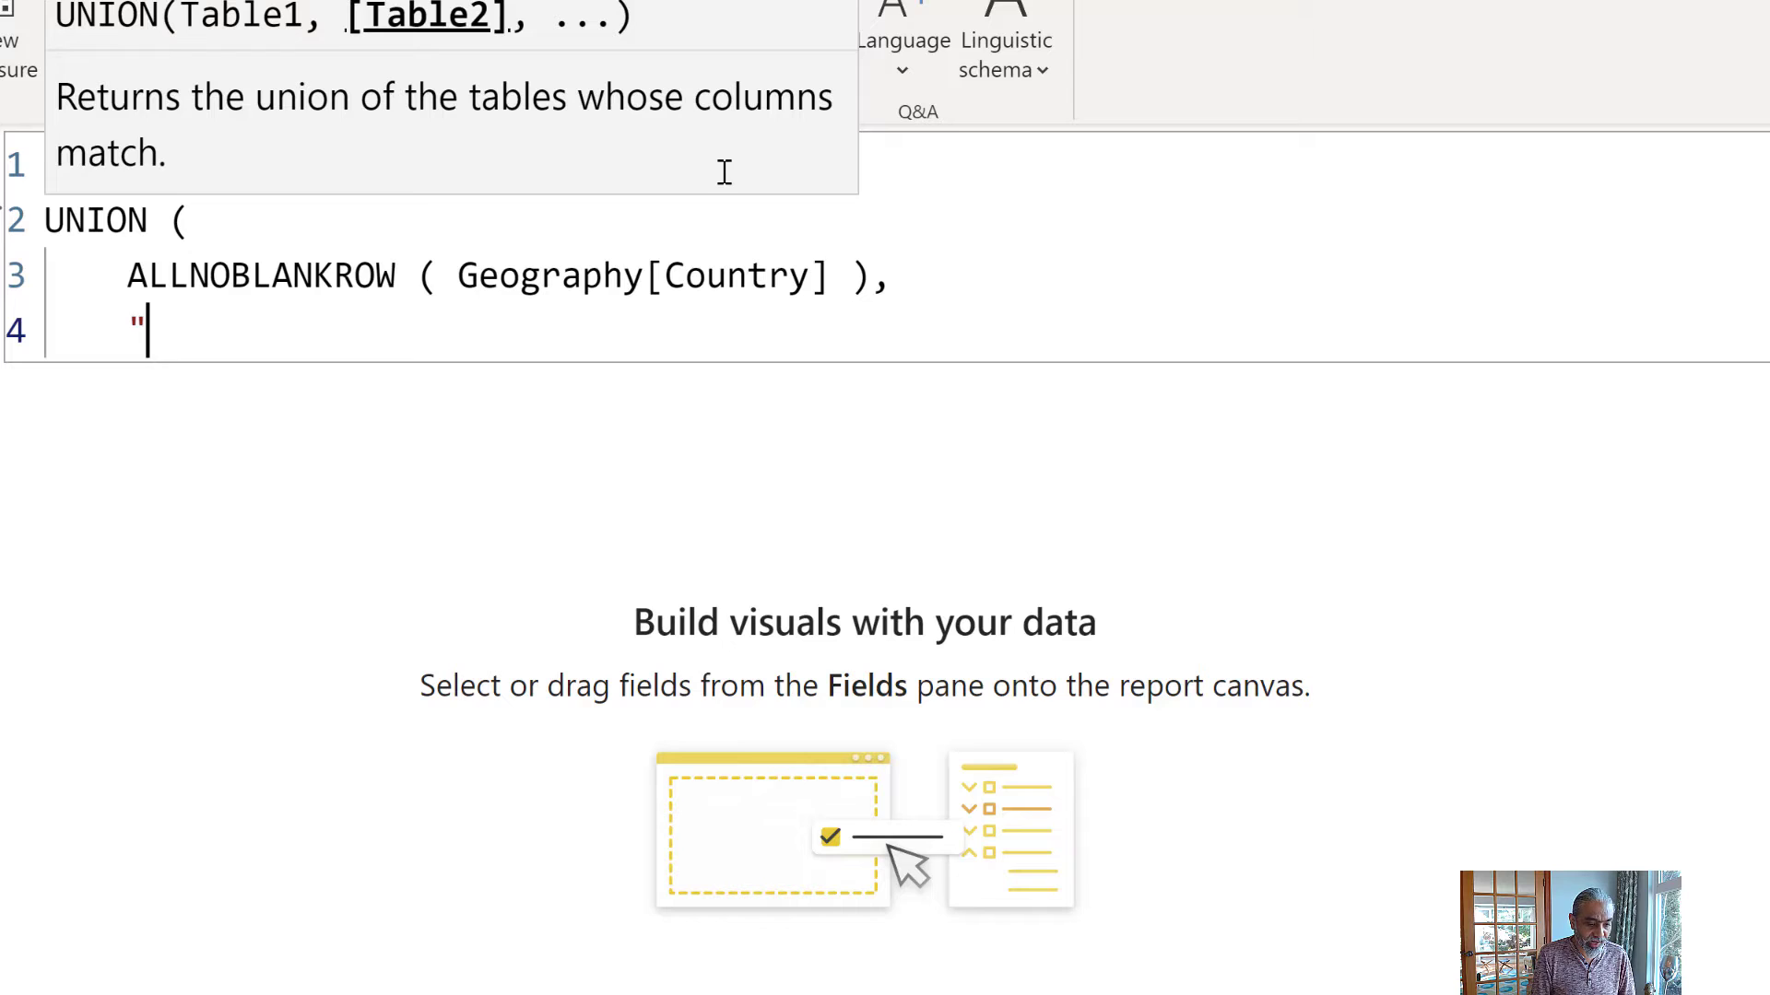
pyautogui.write(' "Average')
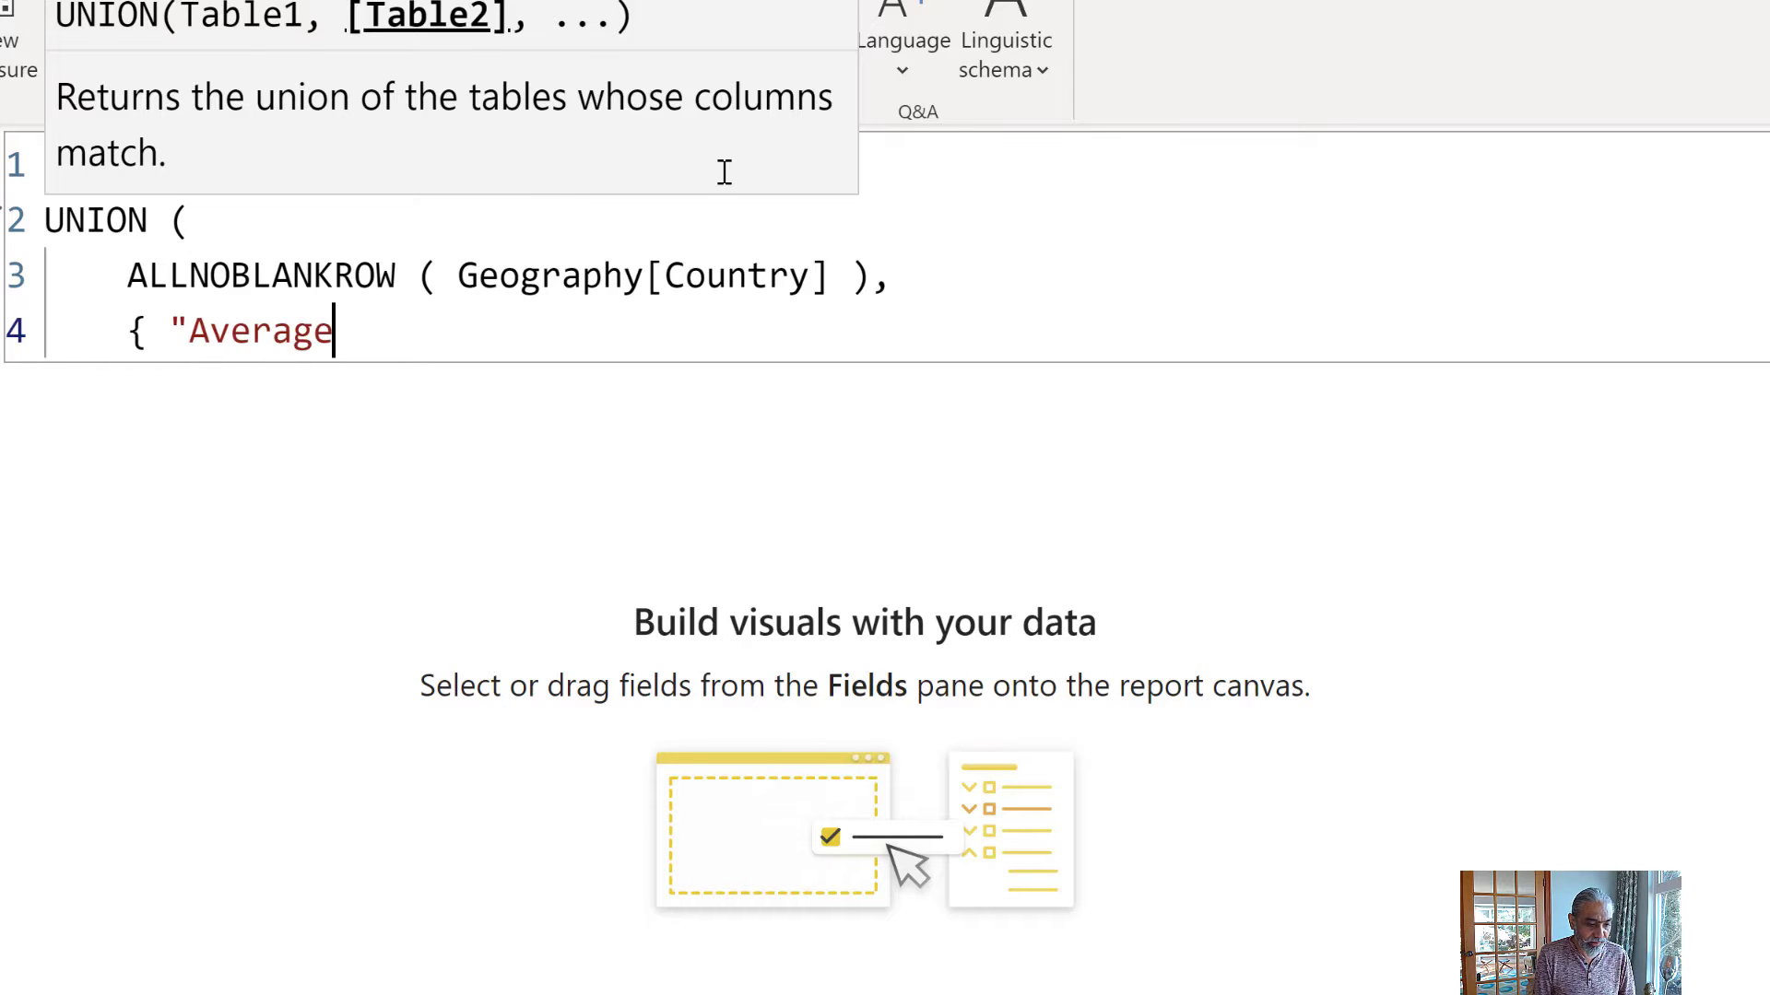
pyautogui.write('" } )')
pyautogui.press('BackSpace')
pyautogui.write(')')
pyautogui.press('BackSpace')
pyautogui.press('Return')
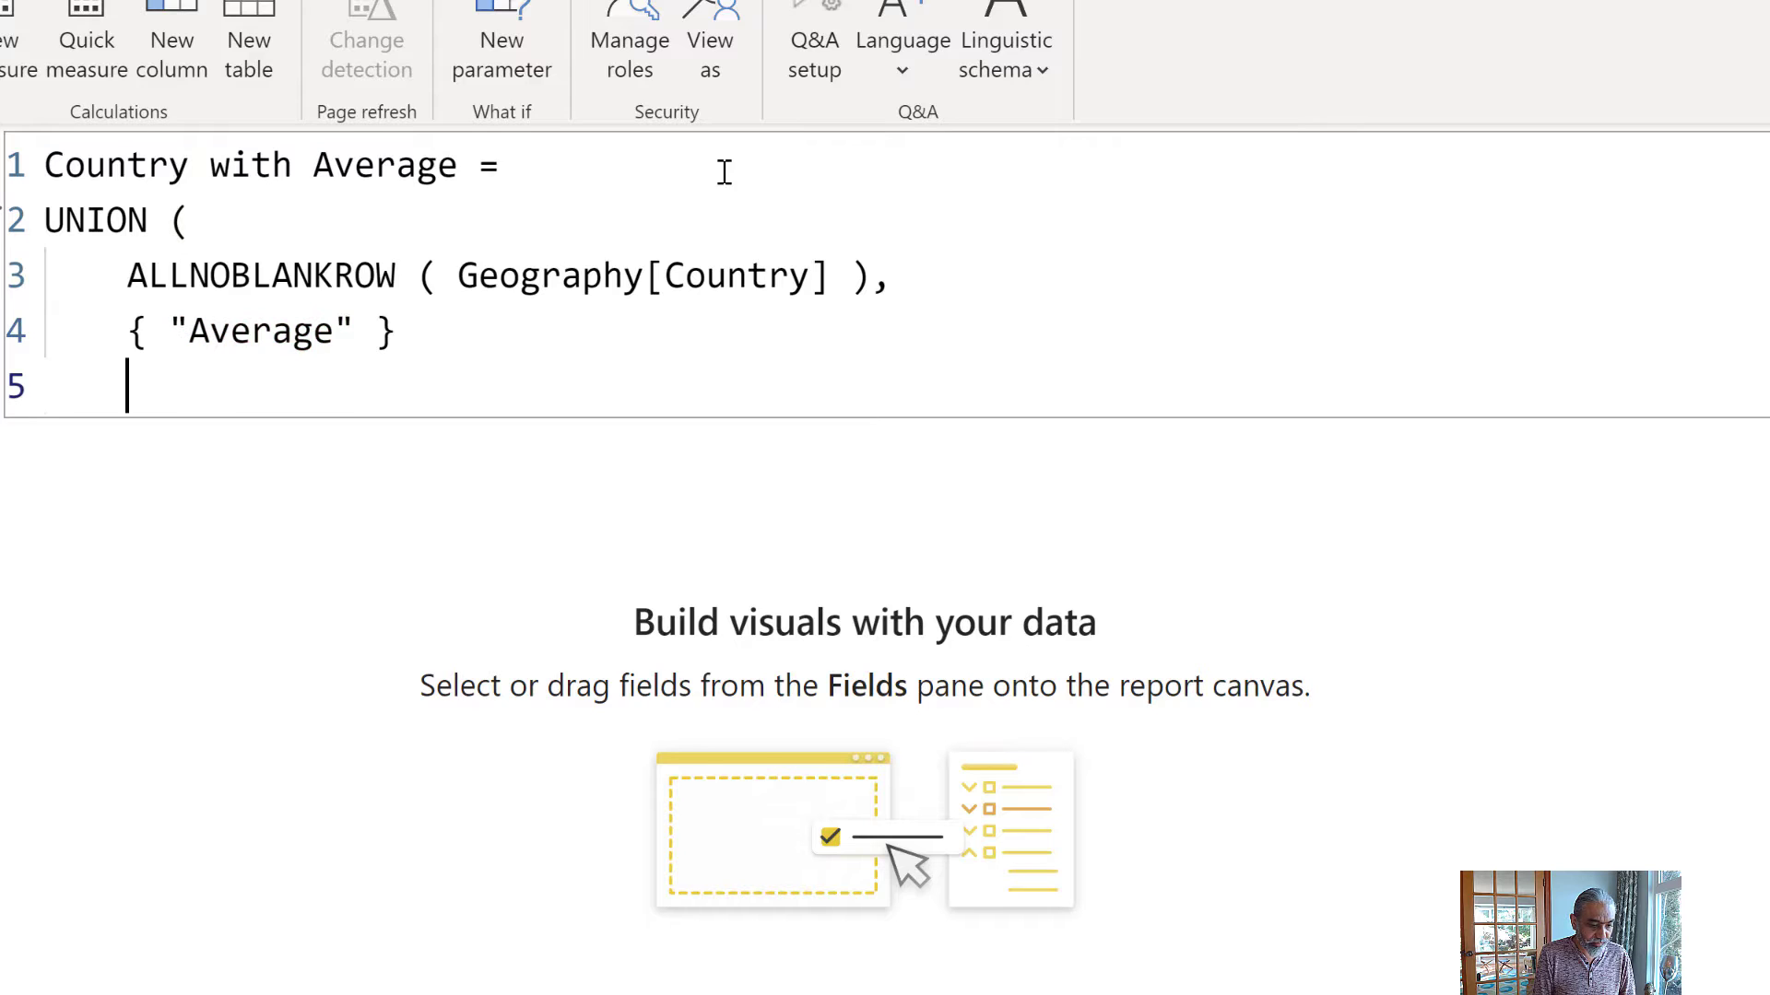
pyautogui.write(')')
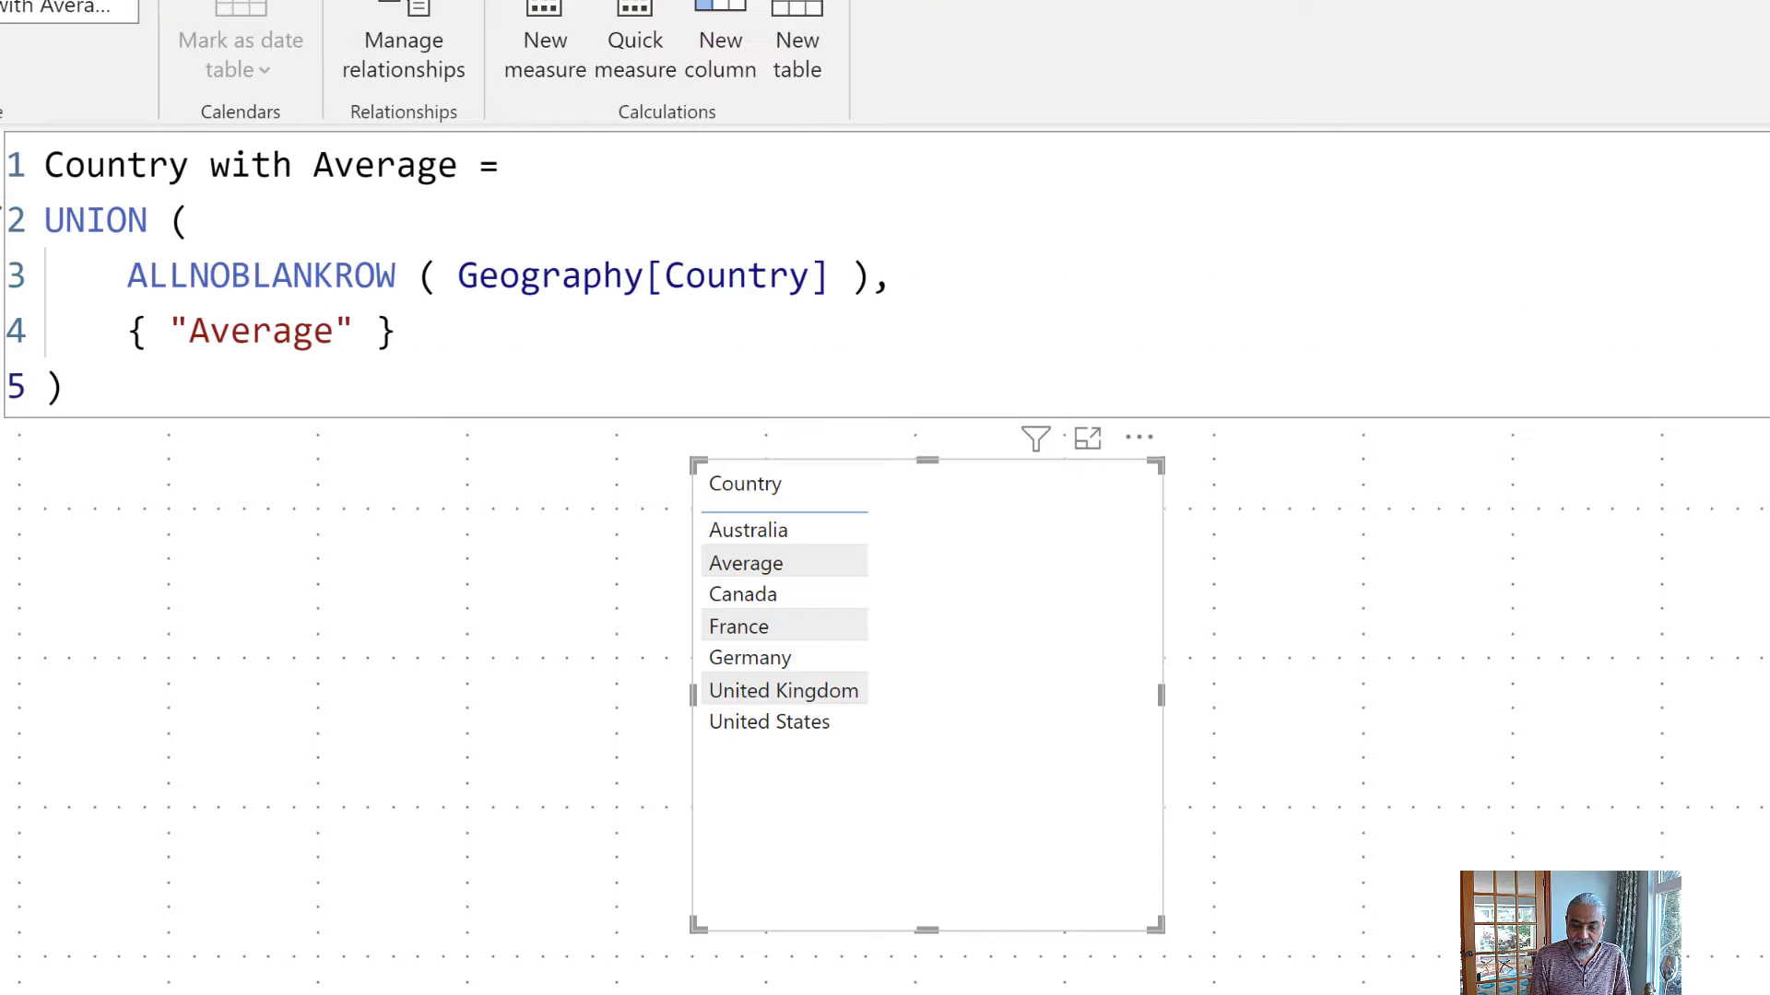
# Replace ALLNOBLANKROW in the table formula with SELECTCOLUMNS over VALUES ( Geography[Country] ).
pyautogui.click(126, 277)
pyautogui.moveTo(126, 276); pyautogui.dragTo(427, 253)
pyautogui.write('SELECT')
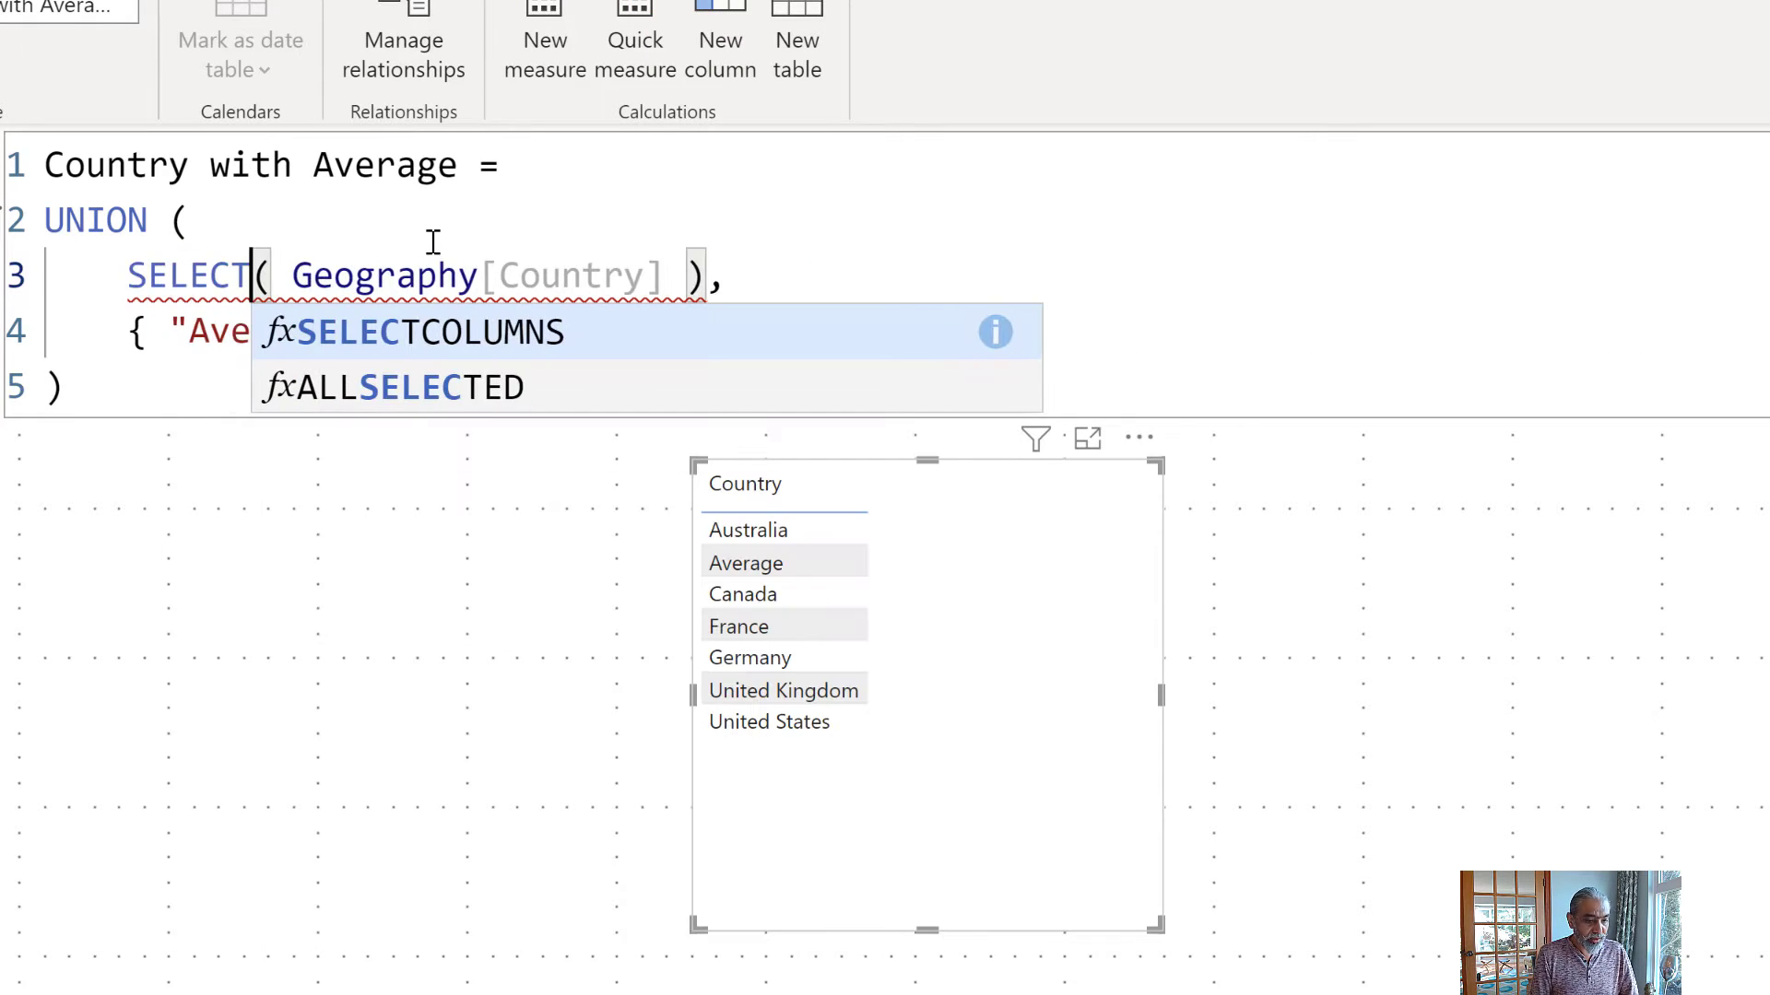
pyautogui.press('Tab')
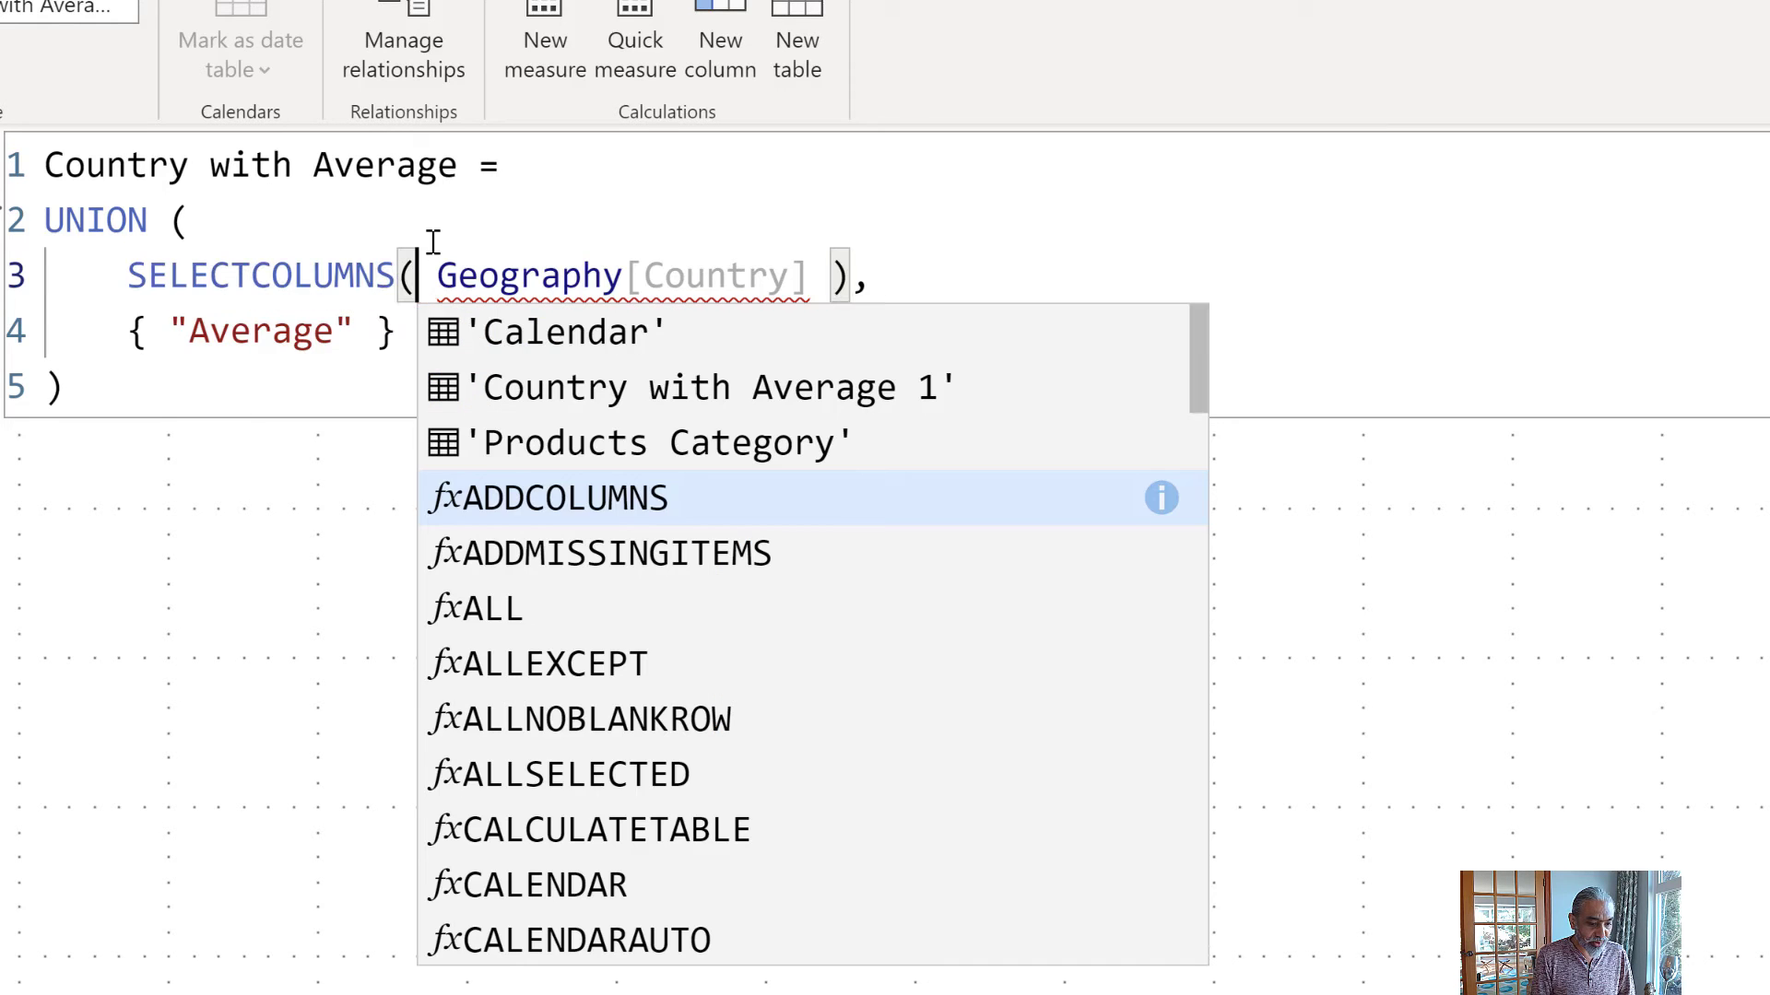
pyautogui.press('Right')
pyautogui.write('VALUES ')
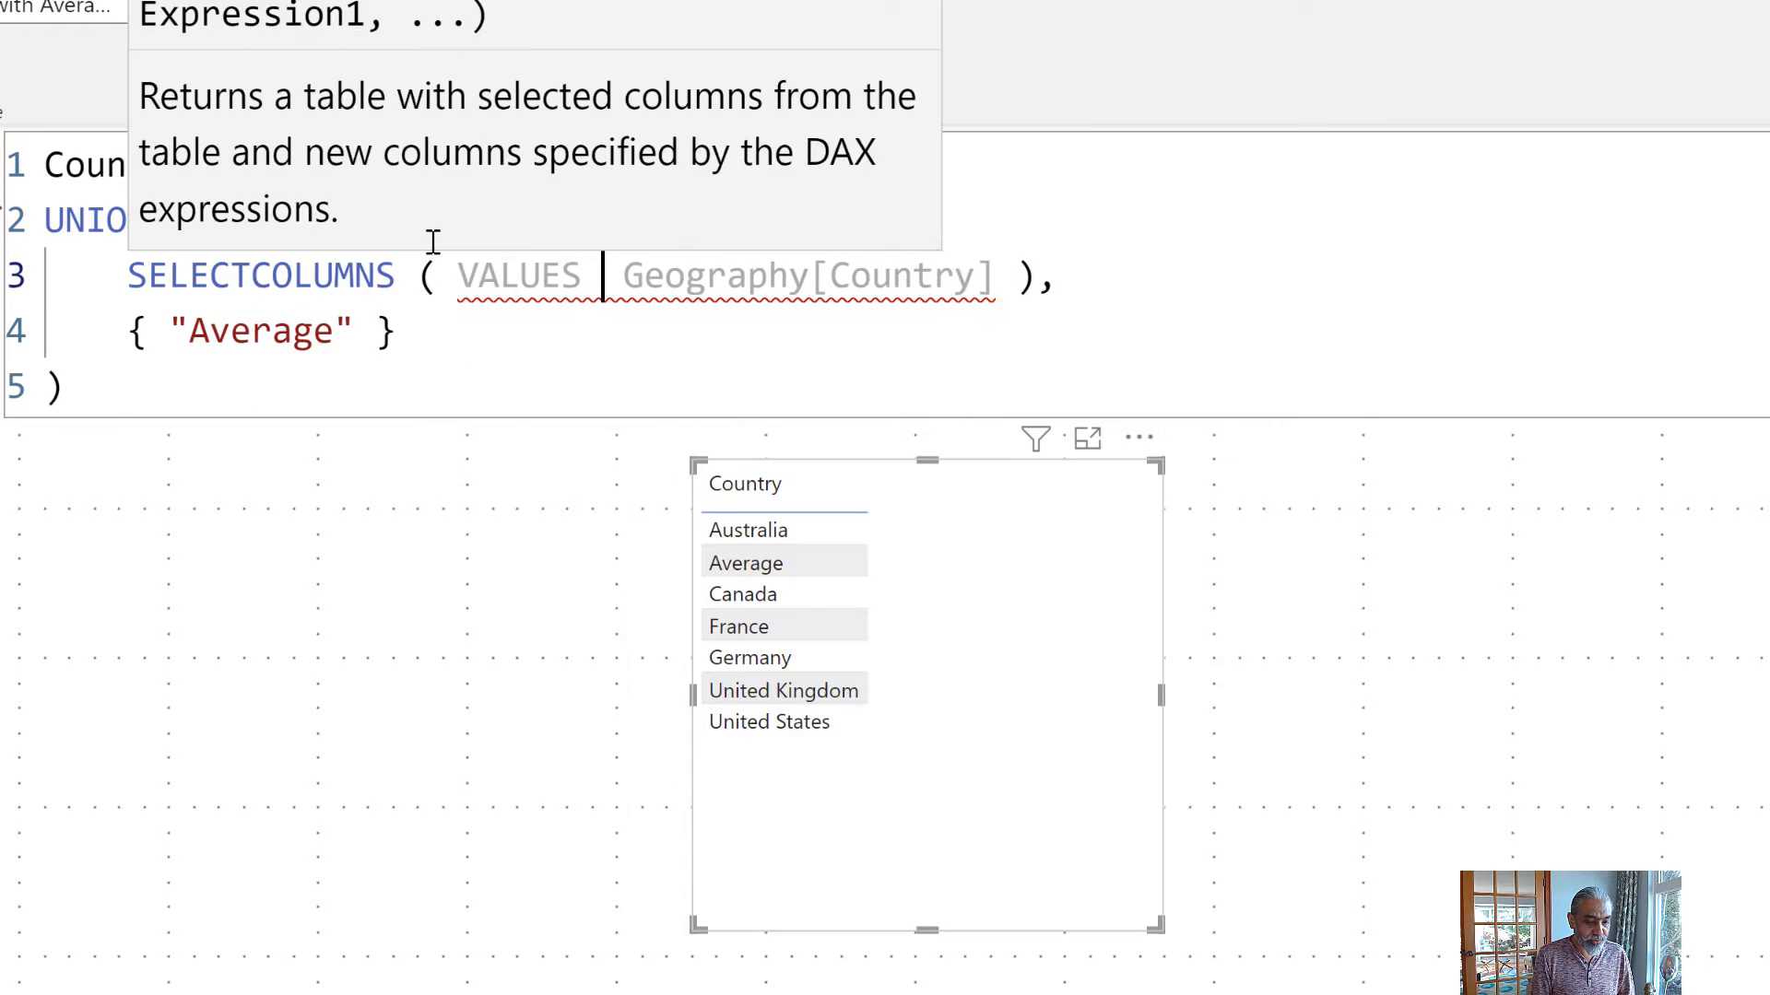
pyautogui.write('(')
pyautogui.press('End')
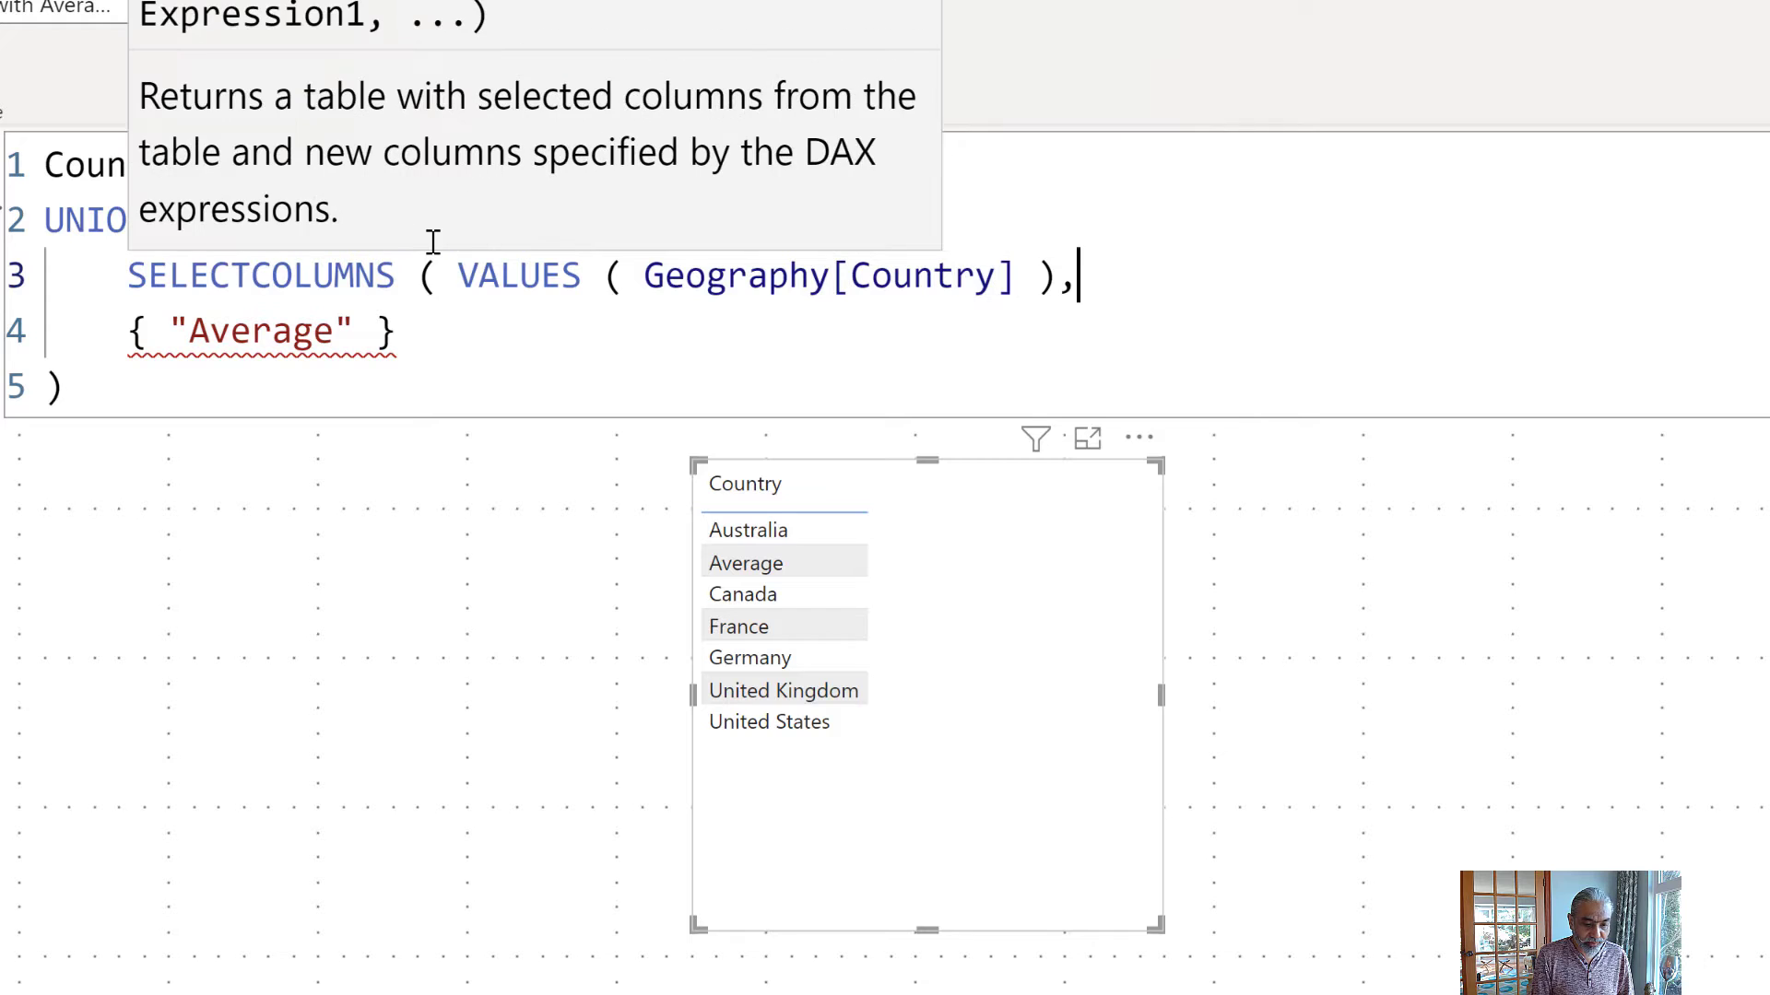
# Give SELECTCOLUMNS two output columns, "Country" and "Country Sort", both taken from [Country], and close the function with a parenthesis and comma.
pyautogui.write('"Count')
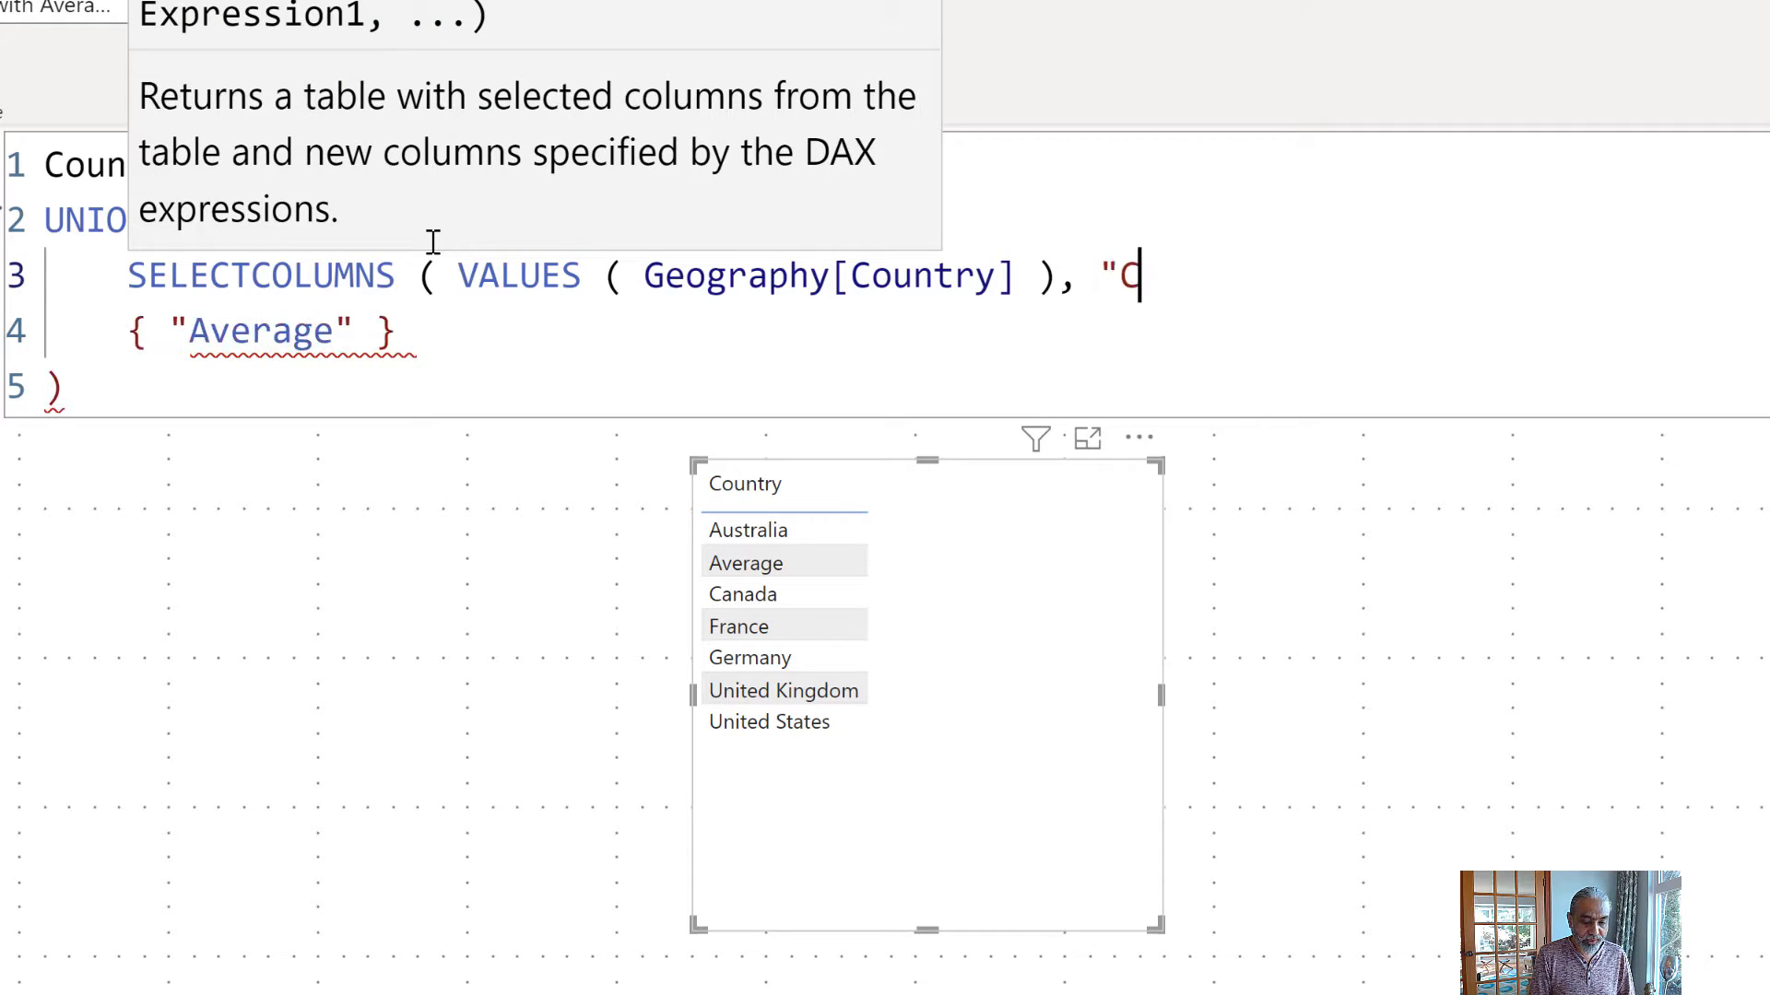
pyautogui.write('ry", ')
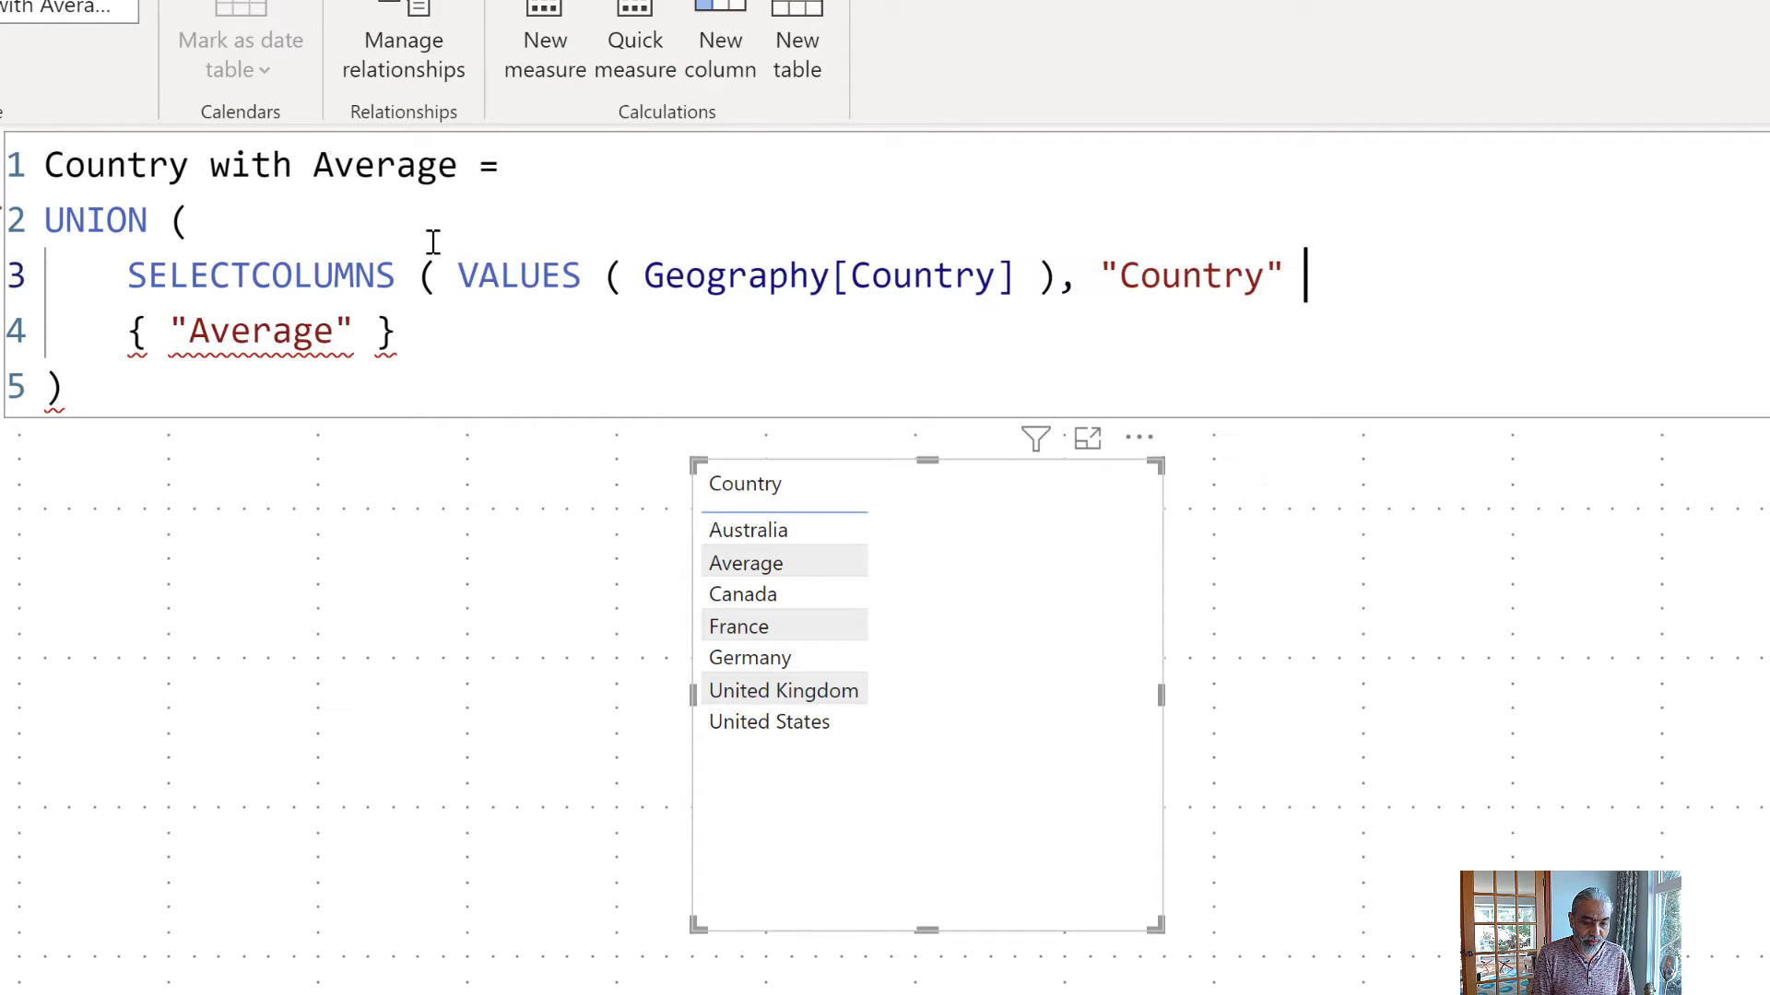
pyautogui.write('[Country')
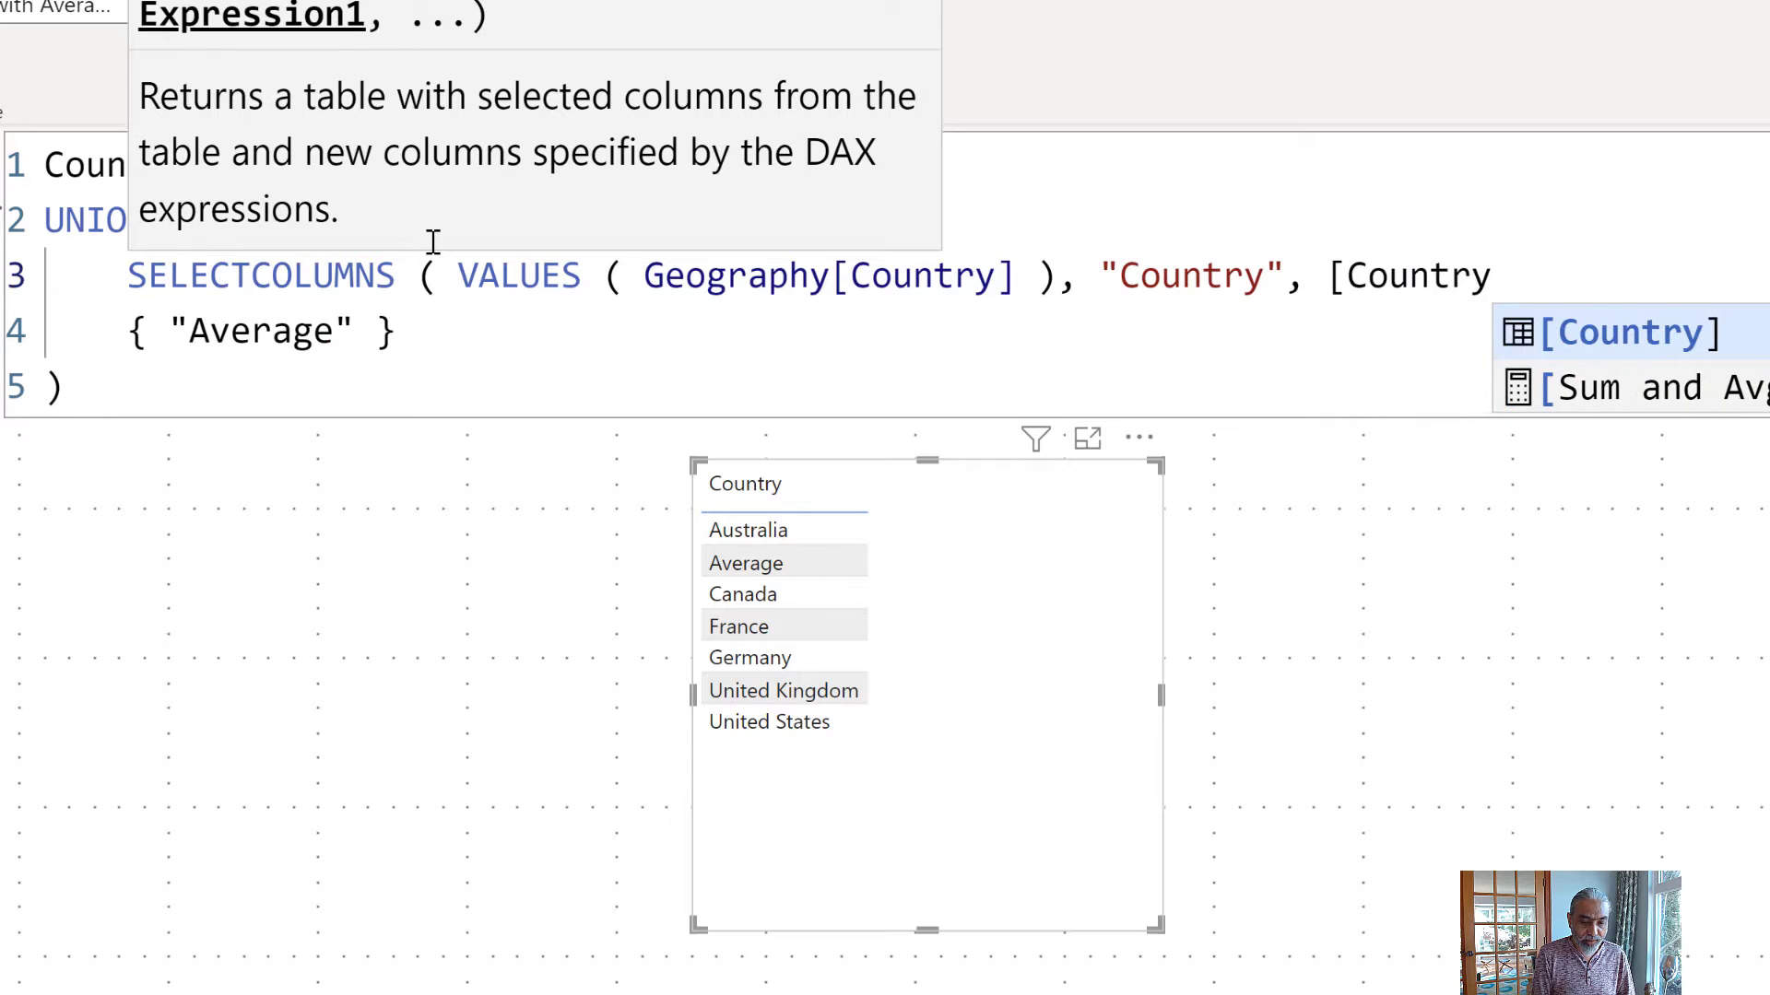
pyautogui.write('], "')
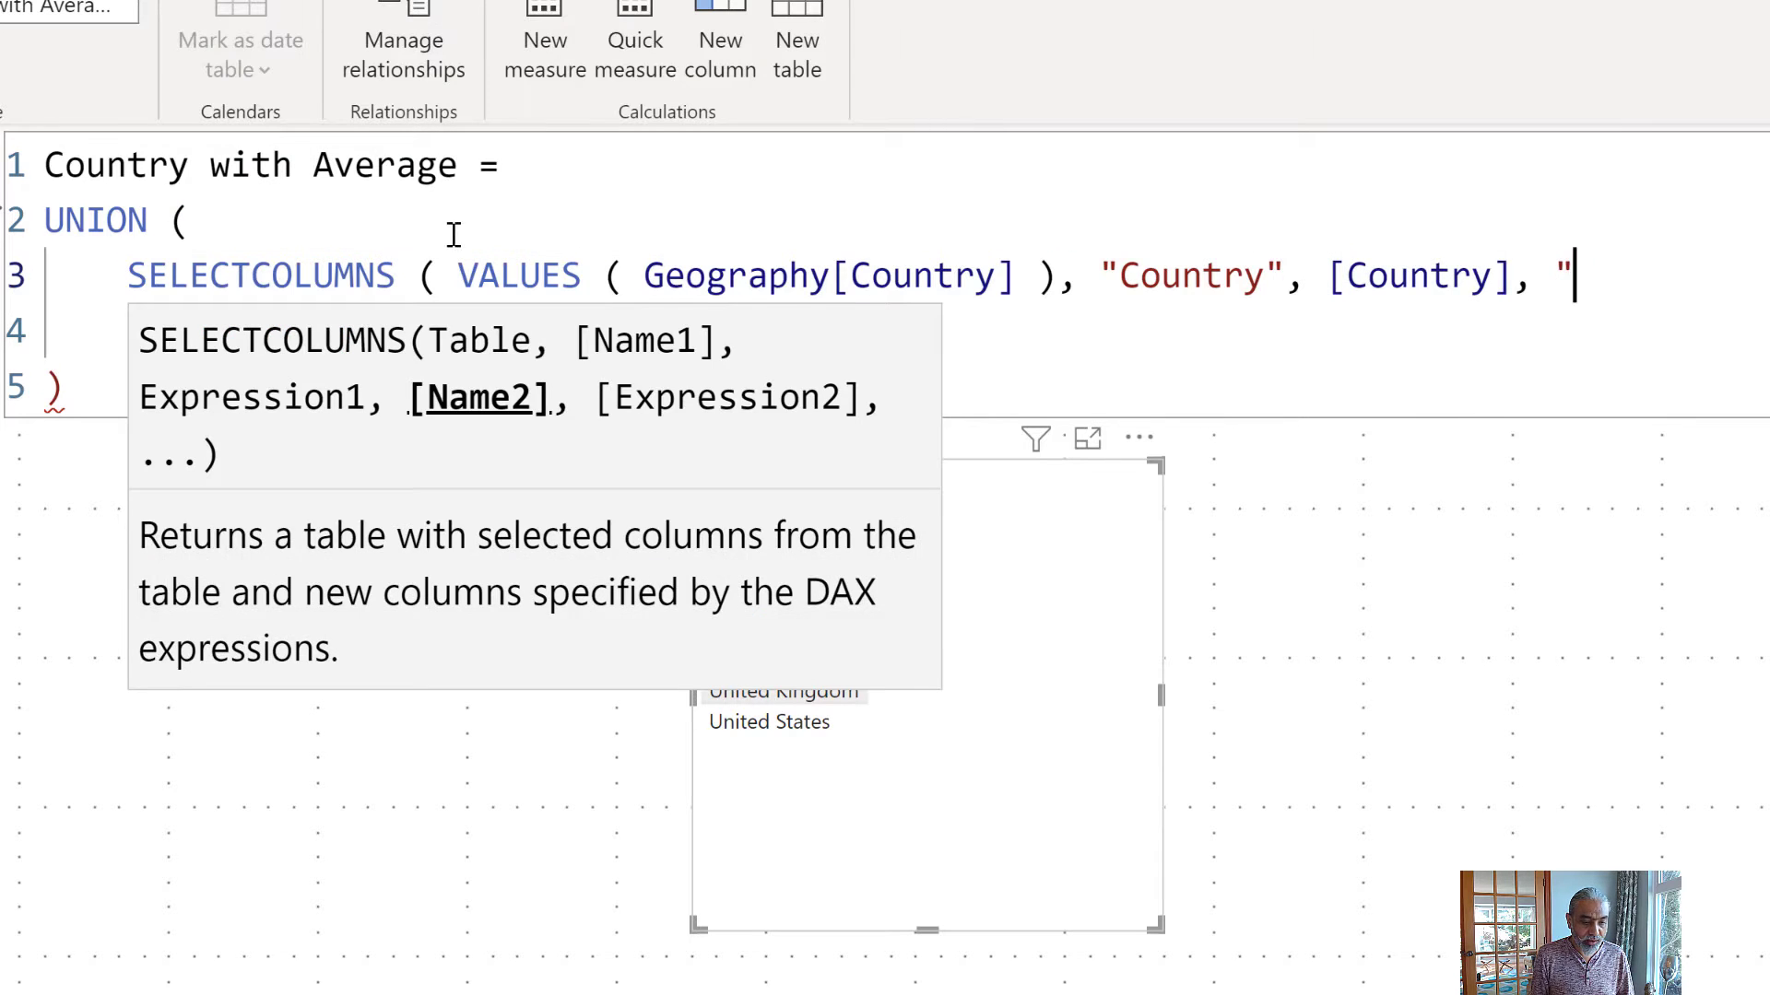
pyautogui.scroll(-1, 457, 230)
pyautogui.write('Country S')
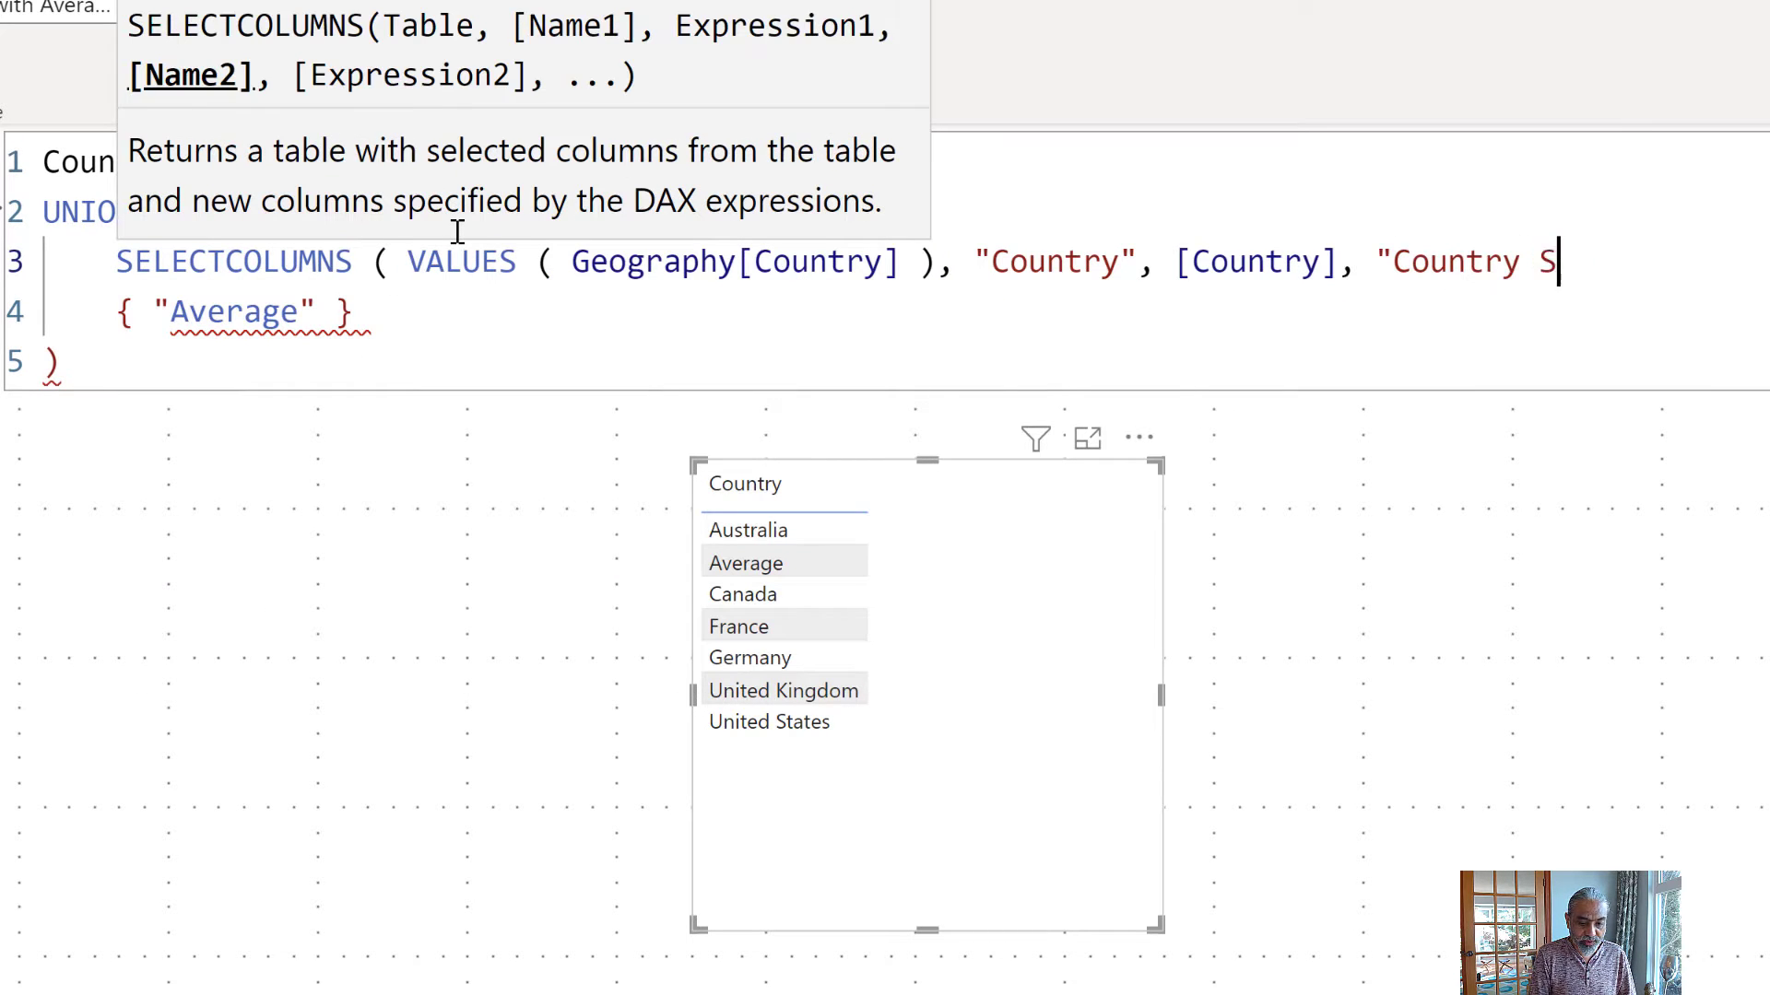
pyautogui.write('ort", [Count')
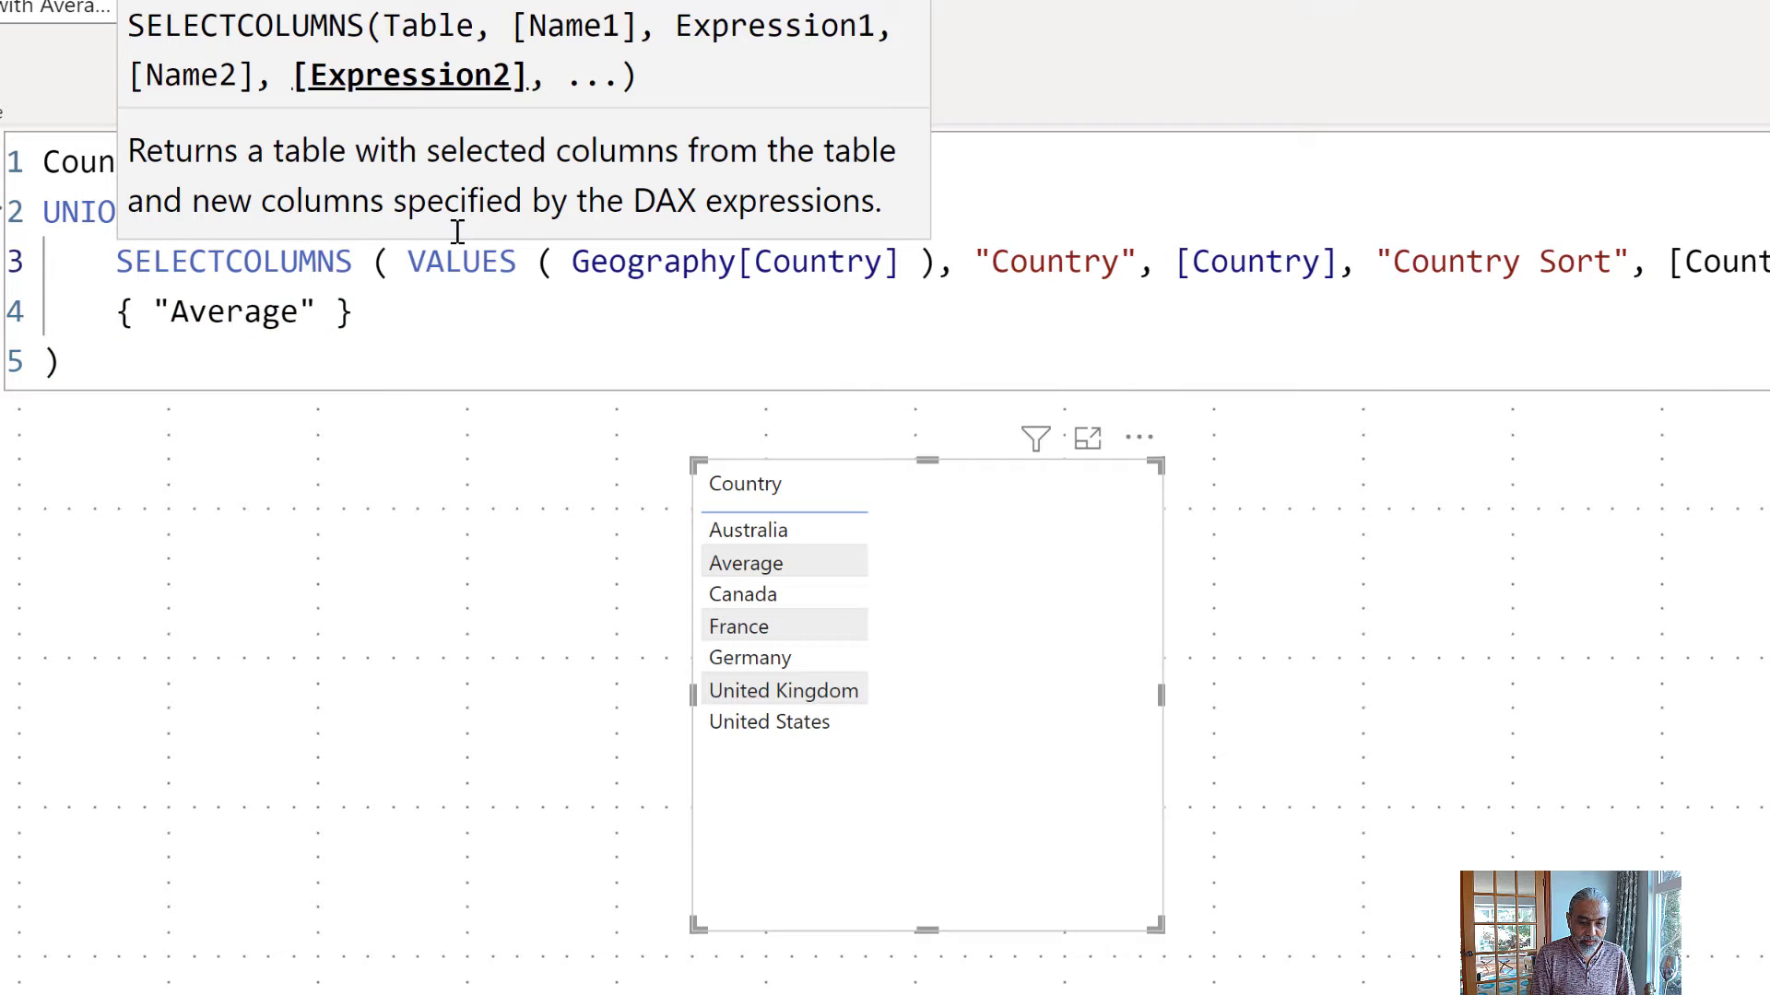
pyautogui.write('ry] ),')
pyautogui.scroll(-1, 457, 231)
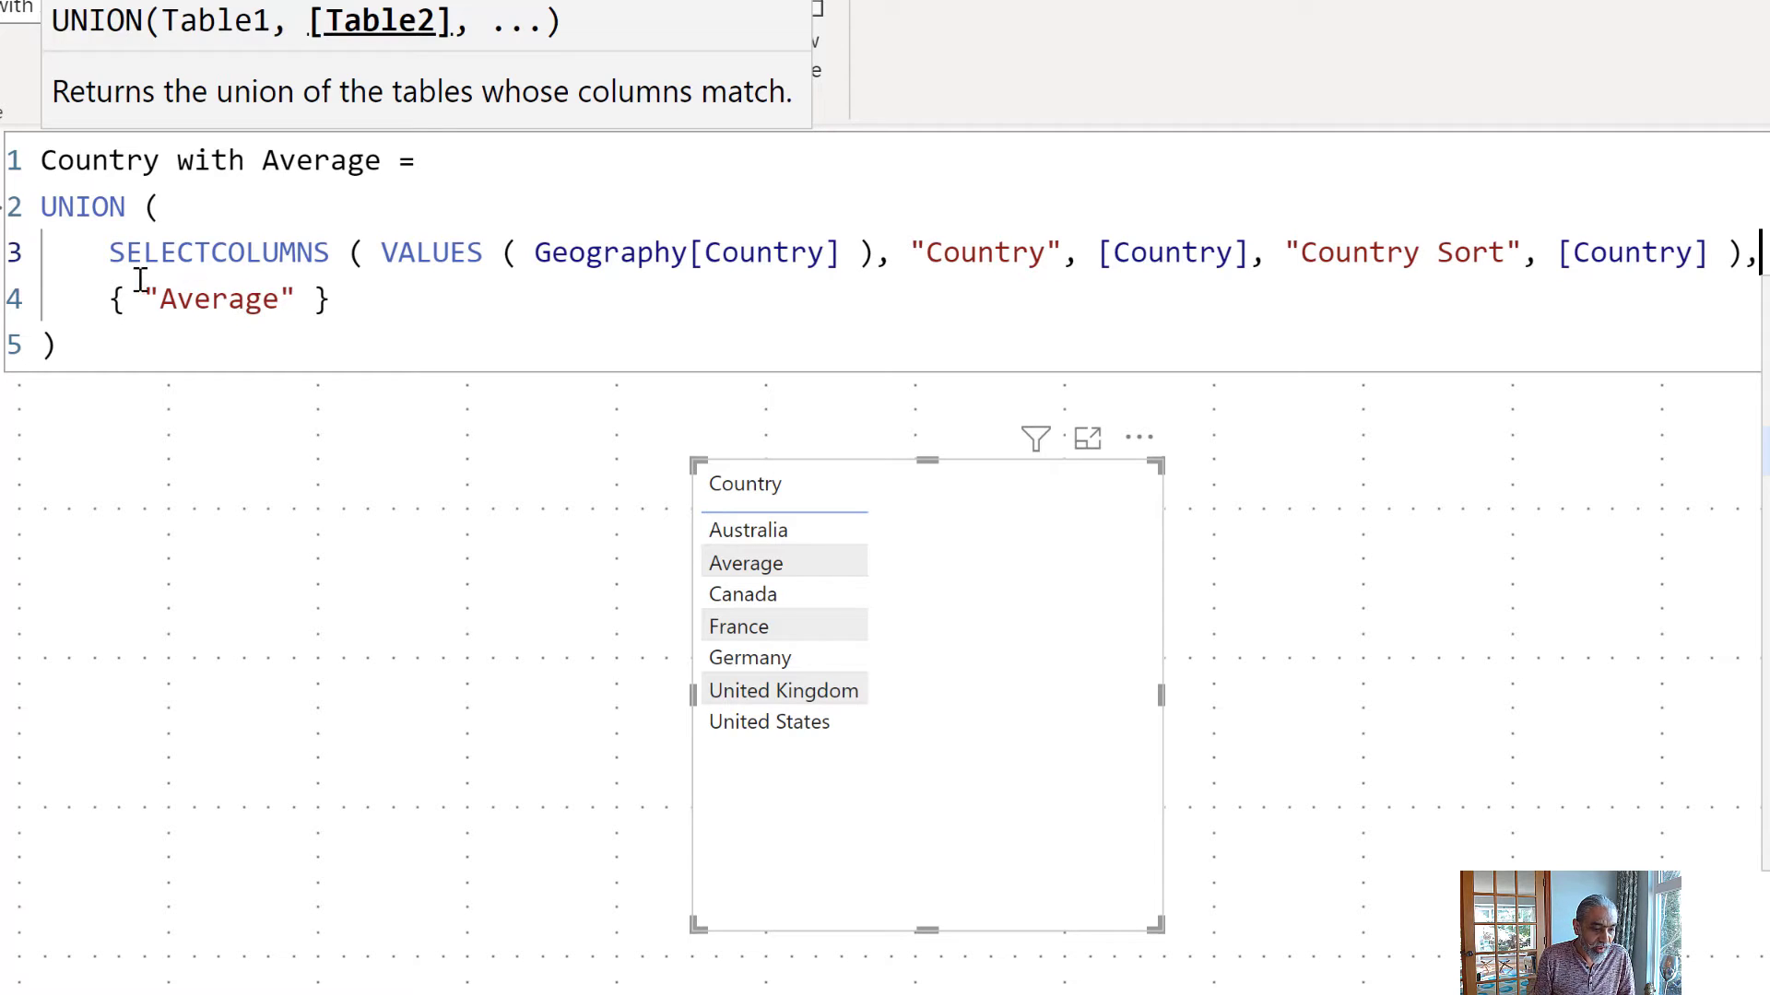
# Replace the opening brace before "Average" with ROW ( "Country", so that "Average" becomes the Country value.
pyautogui.click(111, 299)
pyautogui.press('Delete')
pyautogui.write('ROWS')
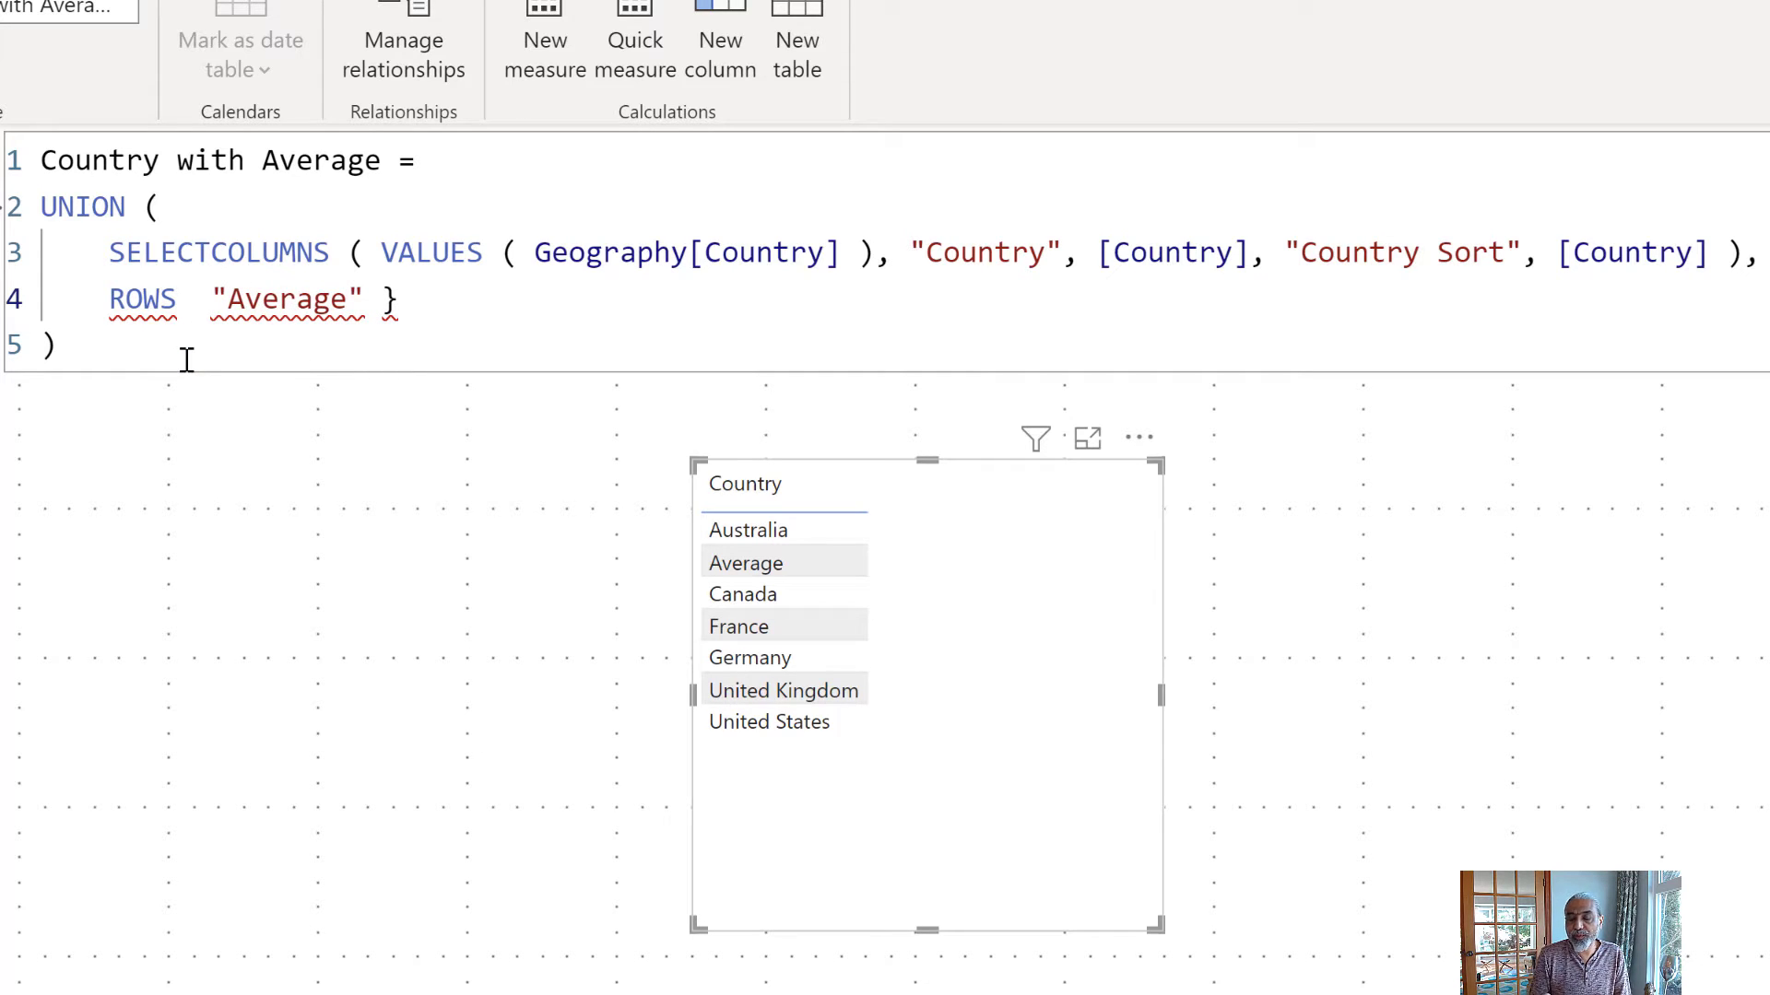
pyautogui.write('( "Country')
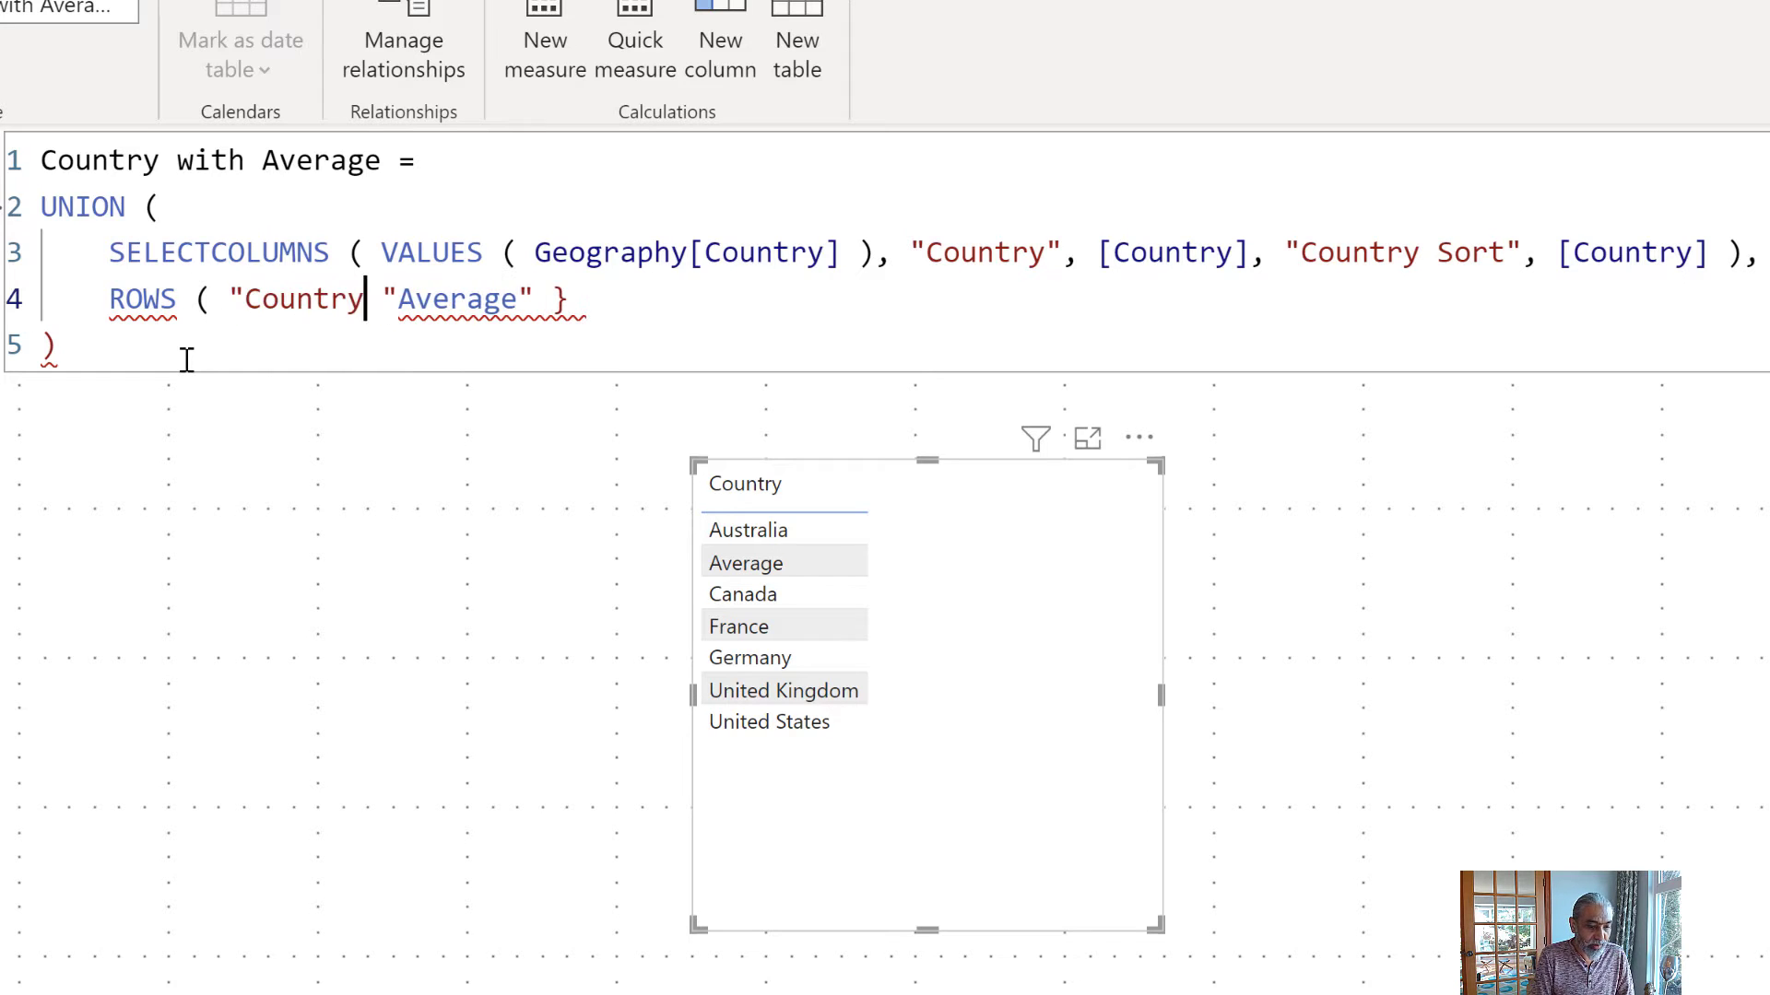
pyautogui.write('", [Country')
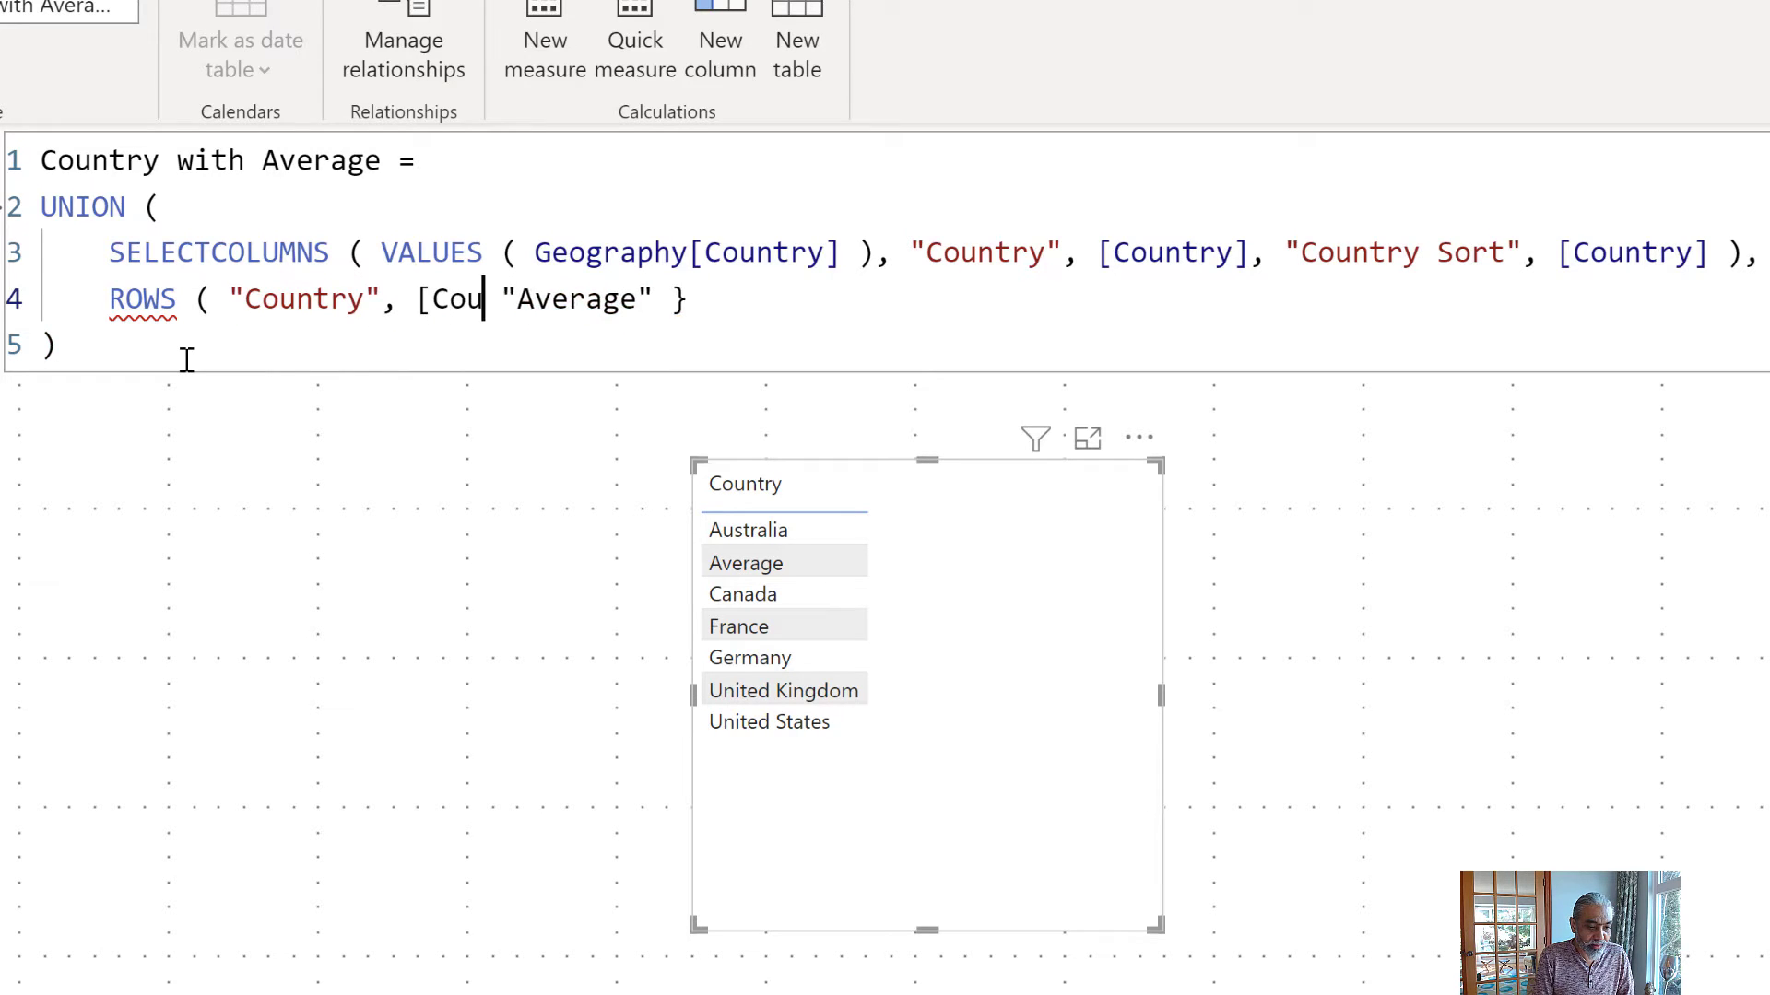
pyautogui.press('BackSpace')
pyautogui.press('BackSpace')
pyautogui.press('BackSpace')
pyautogui.press('BackSpace')
pyautogui.press('BackSpace')
pyautogui.press('BackSpace')
pyautogui.press('BackSpace')
pyautogui.press('BackSpace')
pyautogui.press('Delete')
pyautogui.press('Left')
pyautogui.press('Left')
pyautogui.press('Left')
pyautogui.press('Left')
pyautogui.press('Left')
pyautogui.press('Left')
pyautogui.press('Left')
pyautogui.press('Left')
pyautogui.press('Left')
pyautogui.press('Left')
pyautogui.press('Left')
pyautogui.press('Left')
pyautogui.press('Left')
pyautogui.press('Left')
pyautogui.press('BackSpace')
# Add "Country Sort", "Z-Average" after "Average" in the ROW function and close it with a parenthesis instead of the brace.
pyautogui.press('Right')
pyautogui.press('Right')
pyautogui.press('Right')
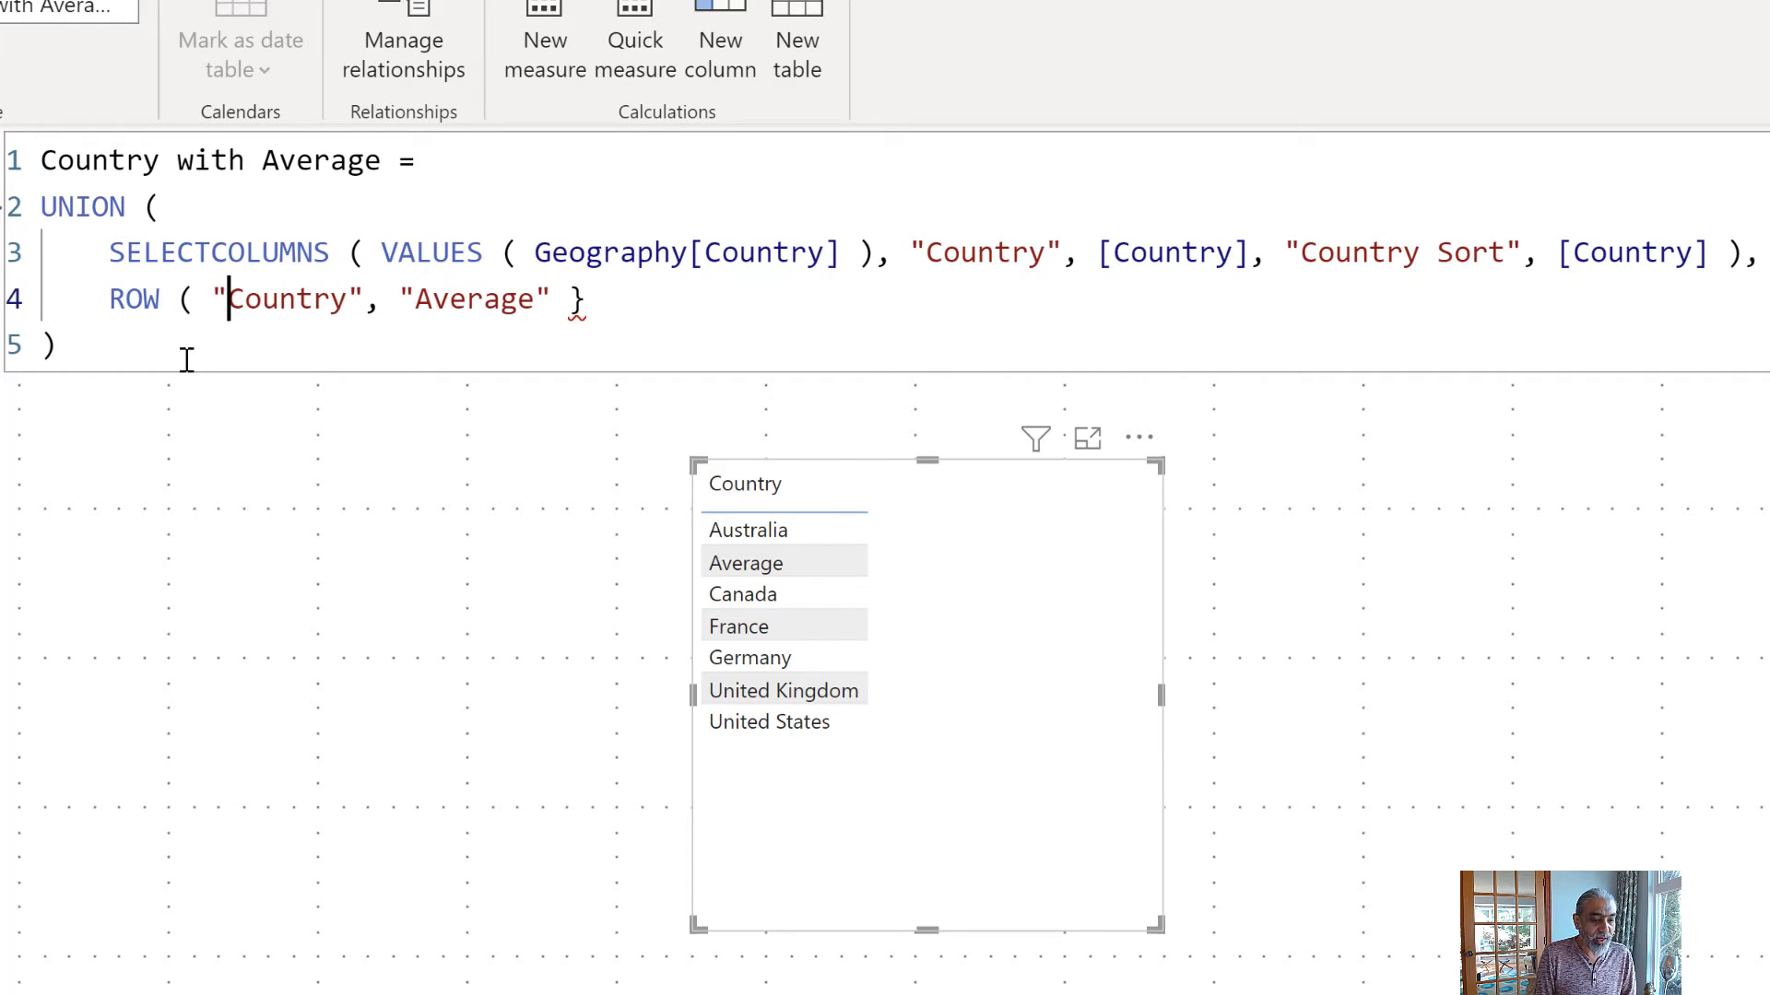
pyautogui.press('Right')
pyautogui.press('Right')
pyautogui.press('Right')
pyautogui.press('Right')
pyautogui.press('Right')
pyautogui.press('Right')
pyautogui.press('Right')
pyautogui.press('Right')
pyautogui.press('Right')
pyautogui.press('Right')
pyautogui.press('Right')
pyautogui.press('Right')
pyautogui.press('Right')
pyautogui.press('Right')
pyautogui.press('Right')
pyautogui.press('Right')
pyautogui.press('Right')
pyautogui.press('Right')
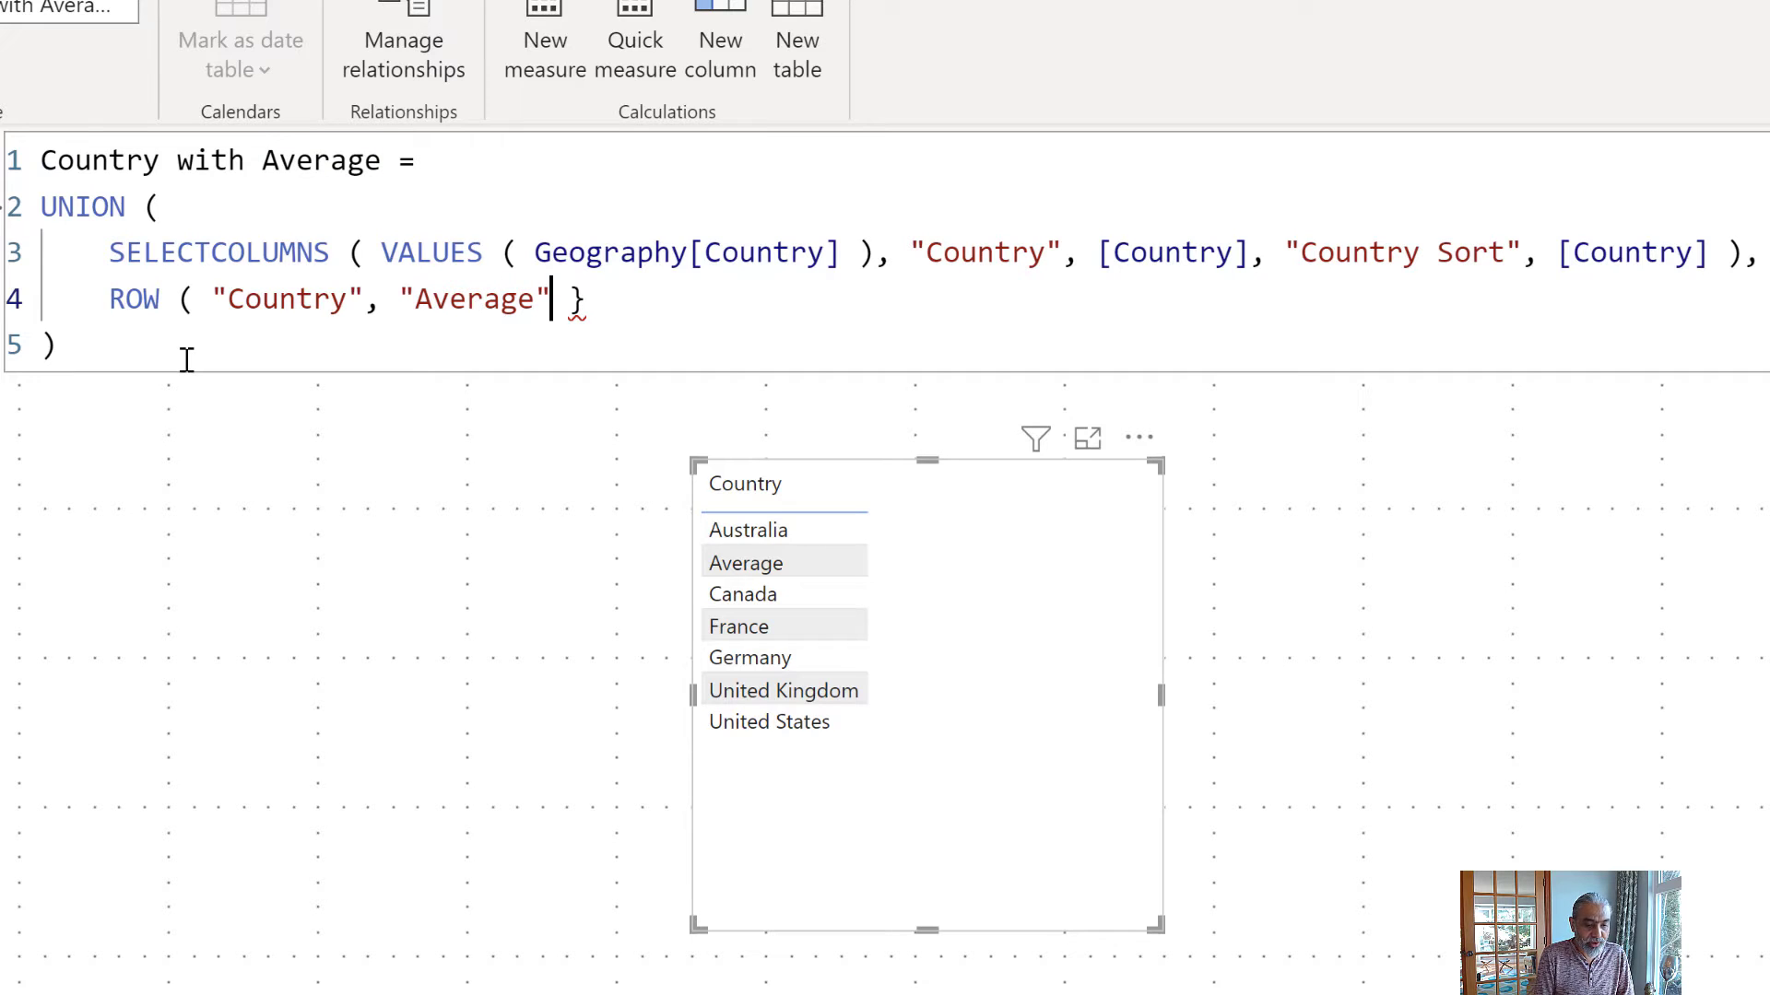
pyautogui.write(', ')
pyautogui.write('"Country ')
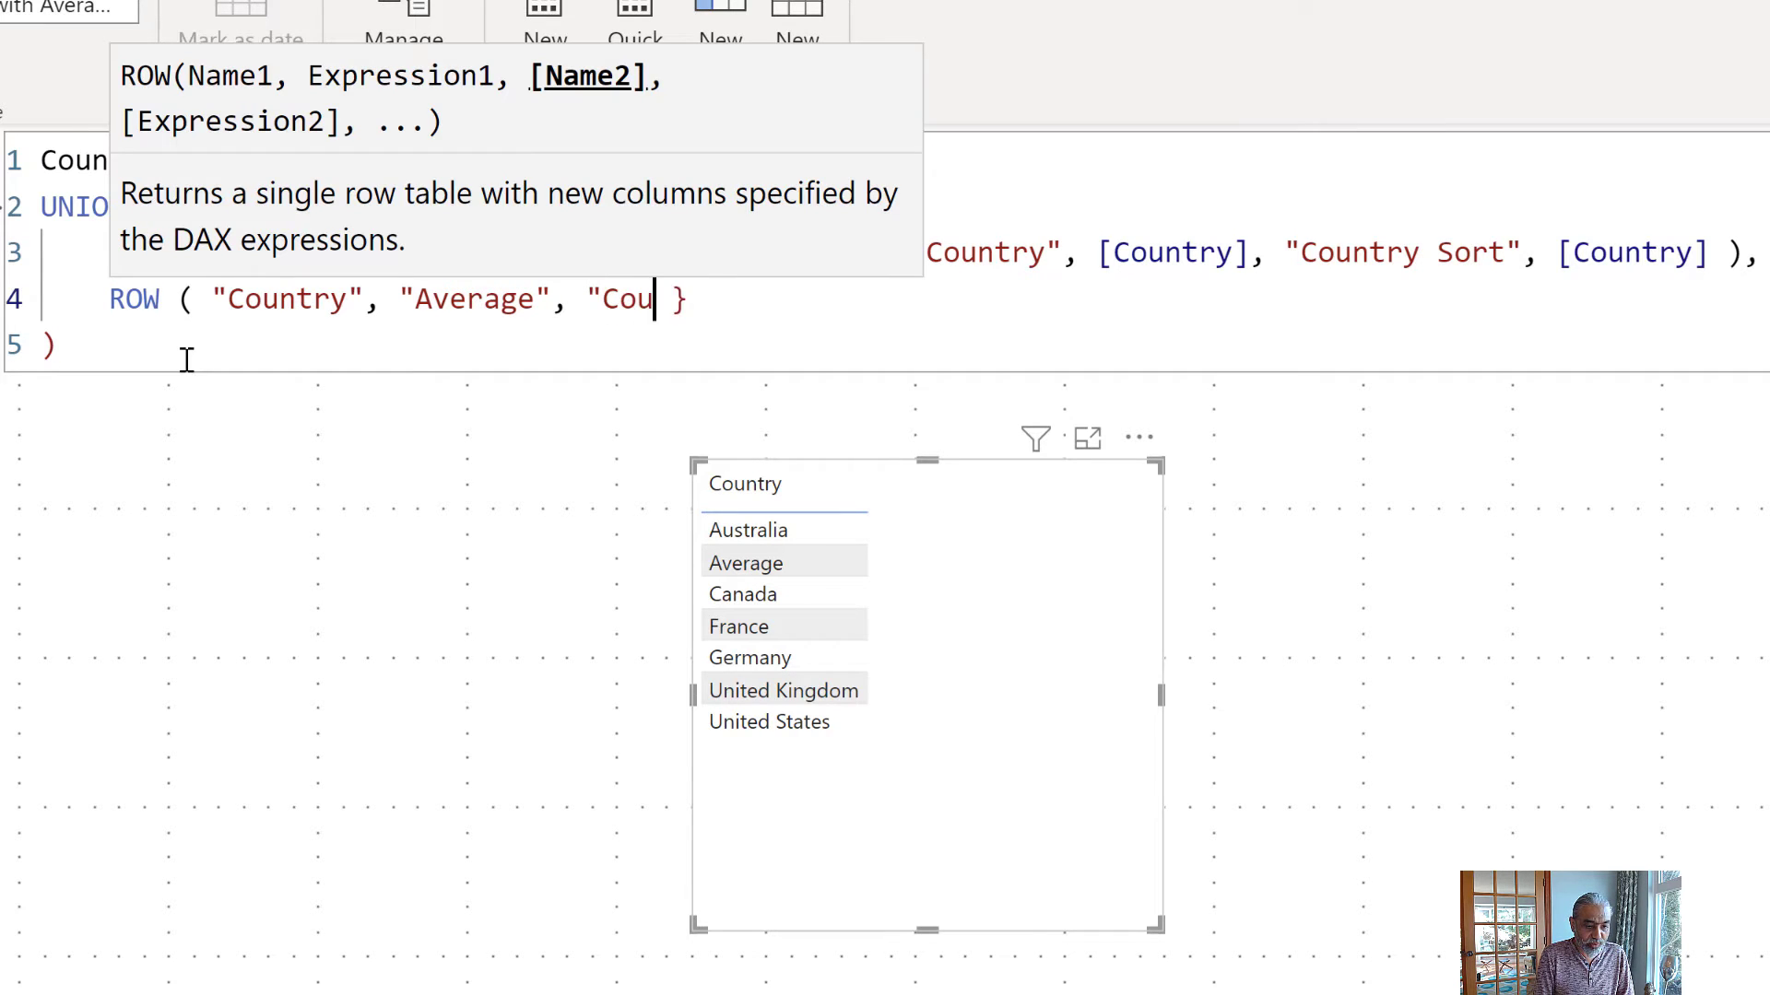
pyautogui.write('Sort", "Z')
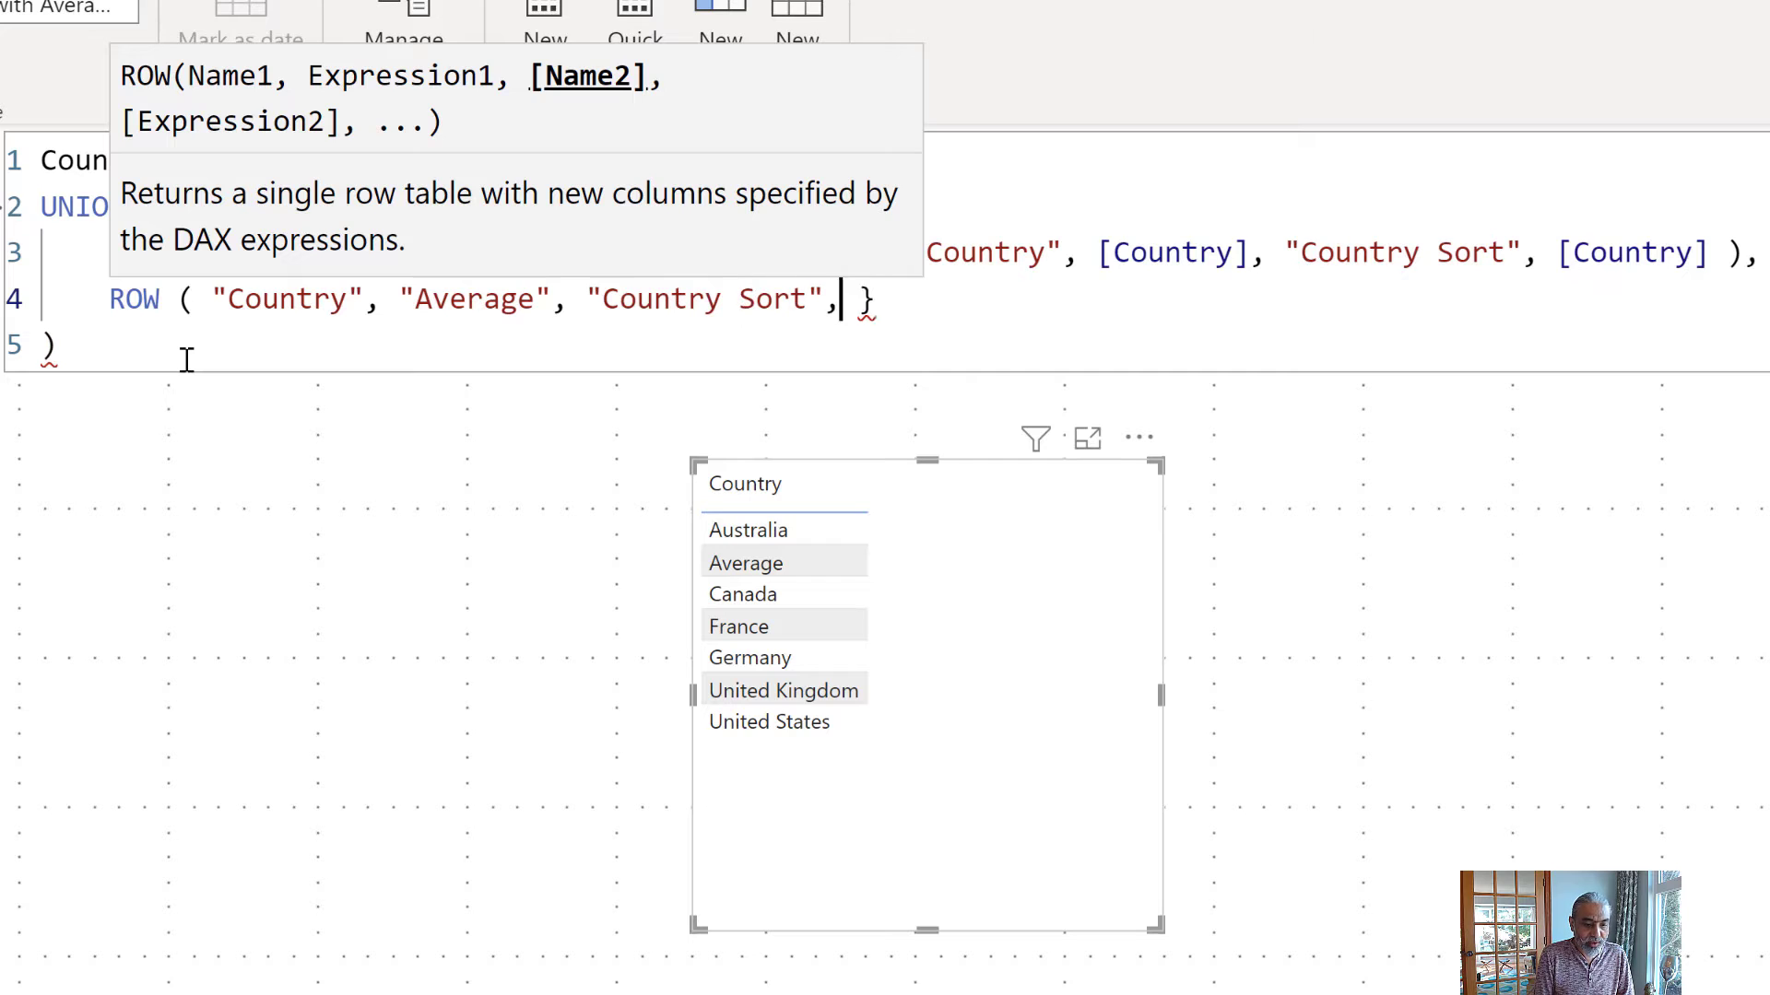
pyautogui.write('-Avera')
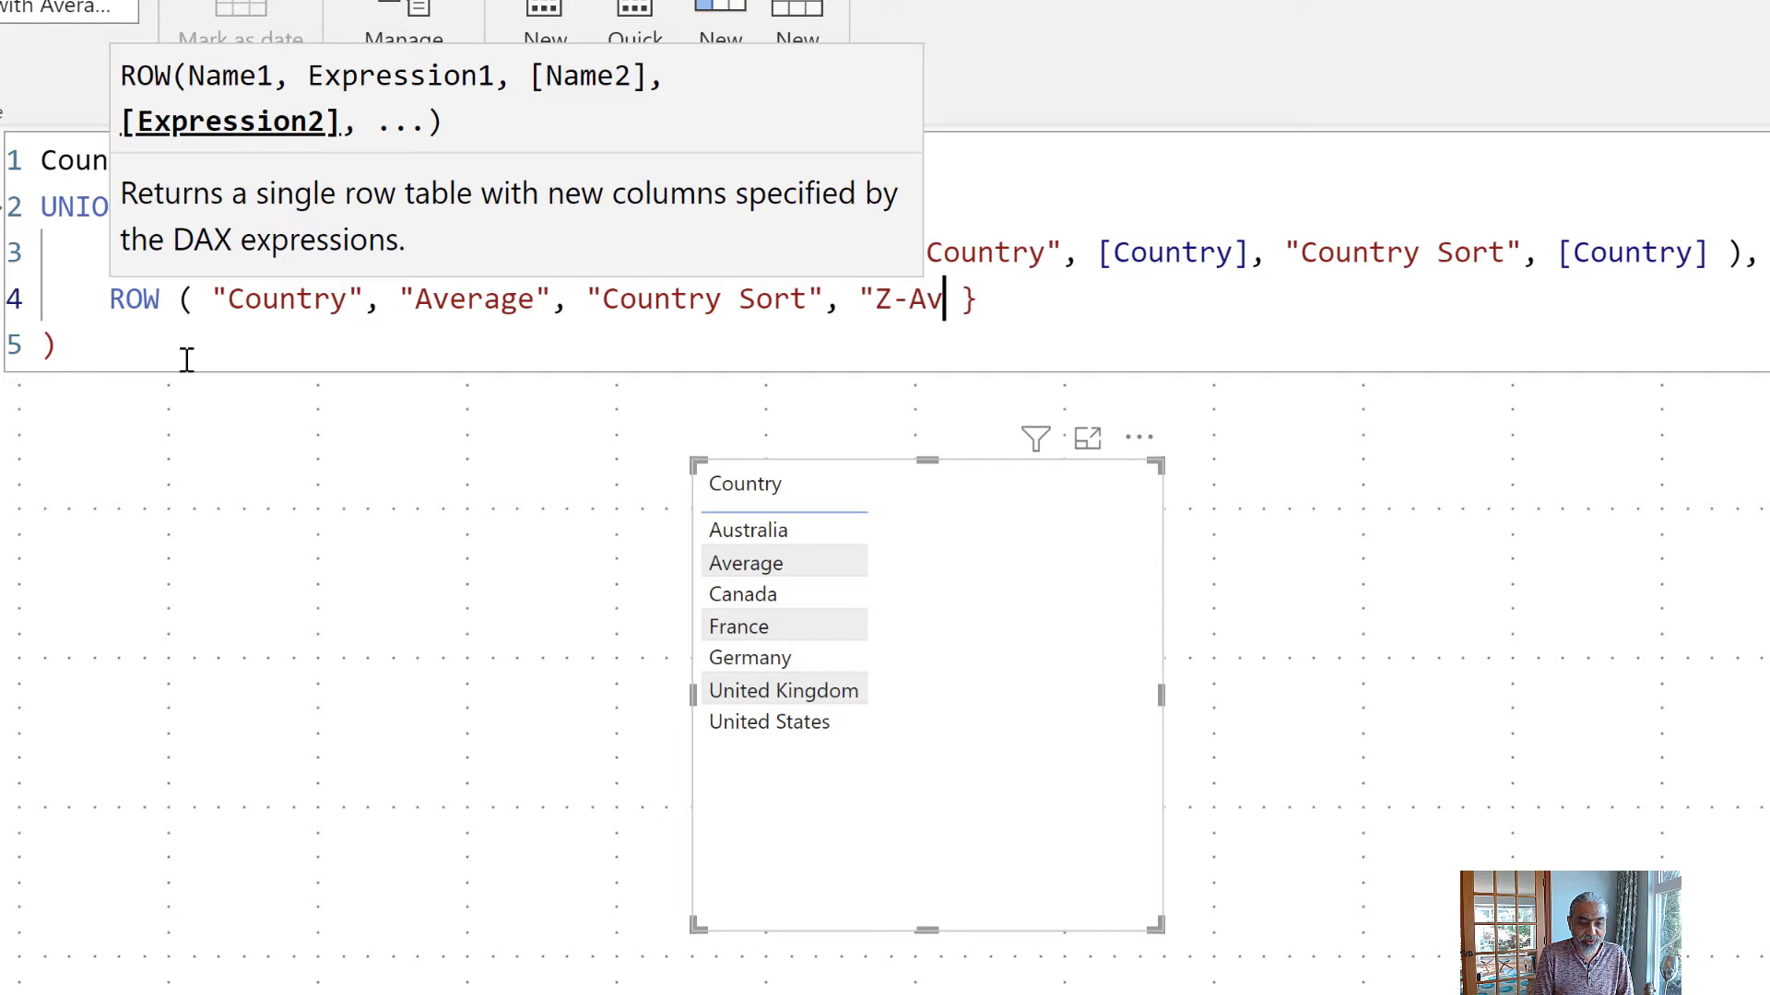
pyautogui.write('ge')
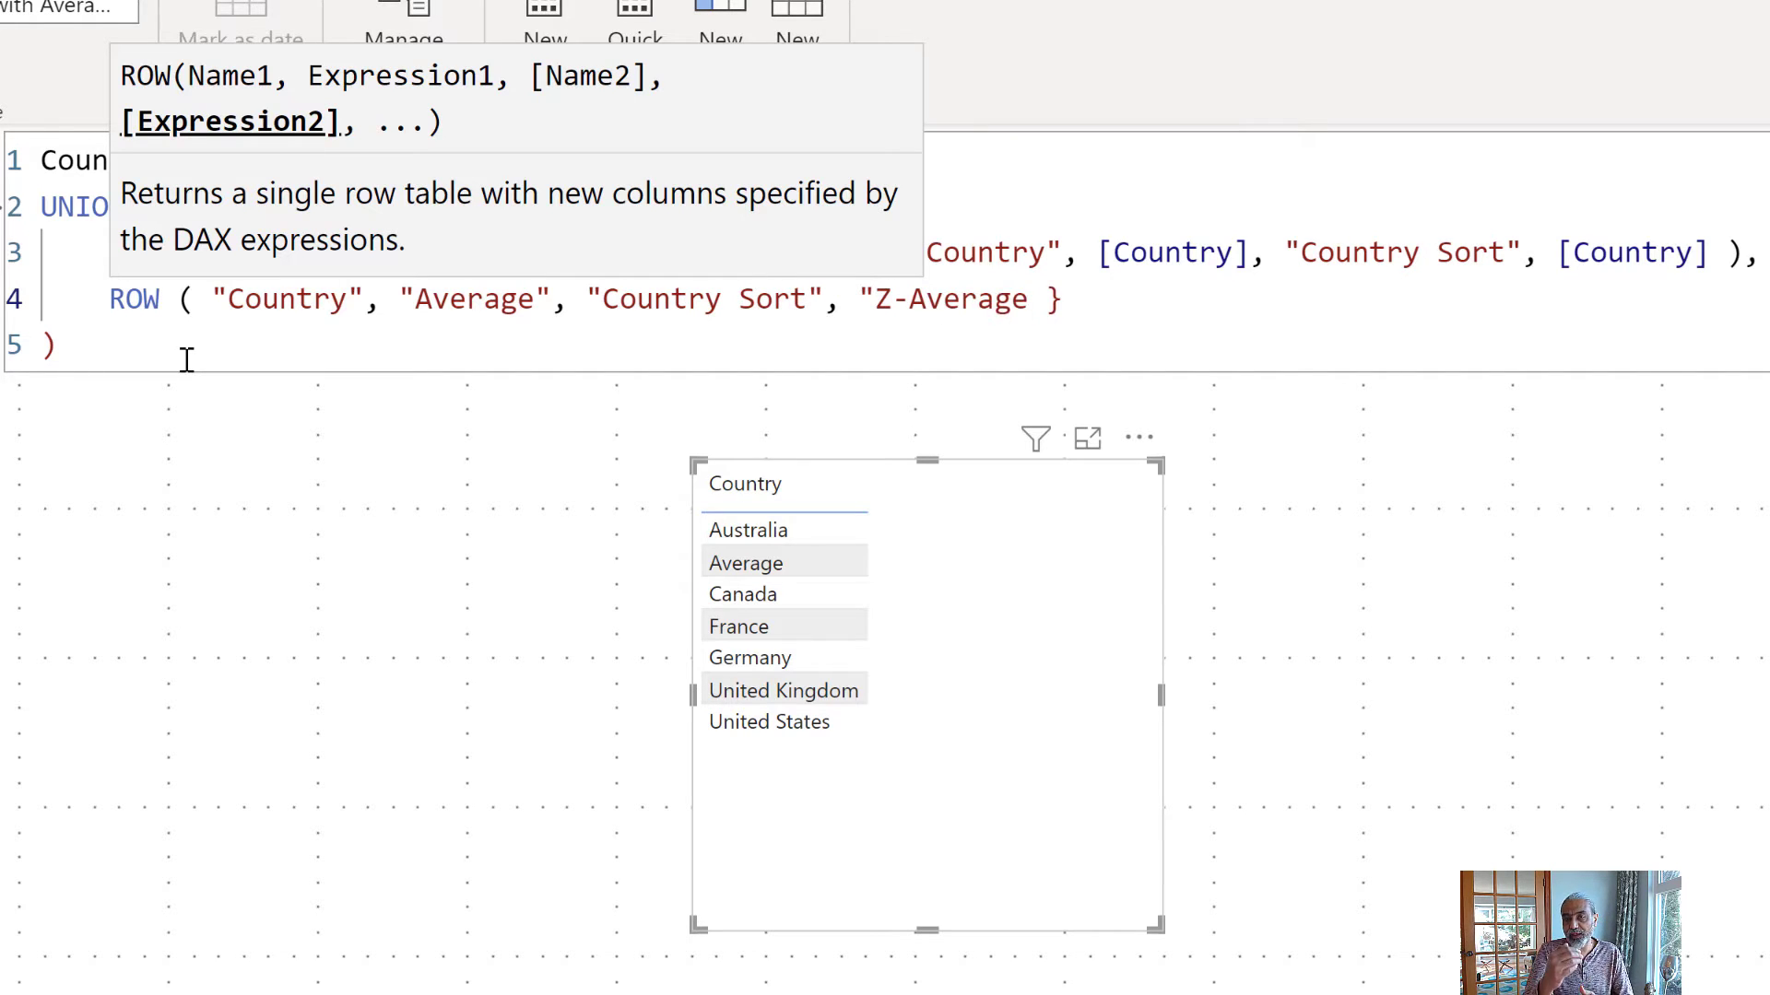
pyautogui.write('"')
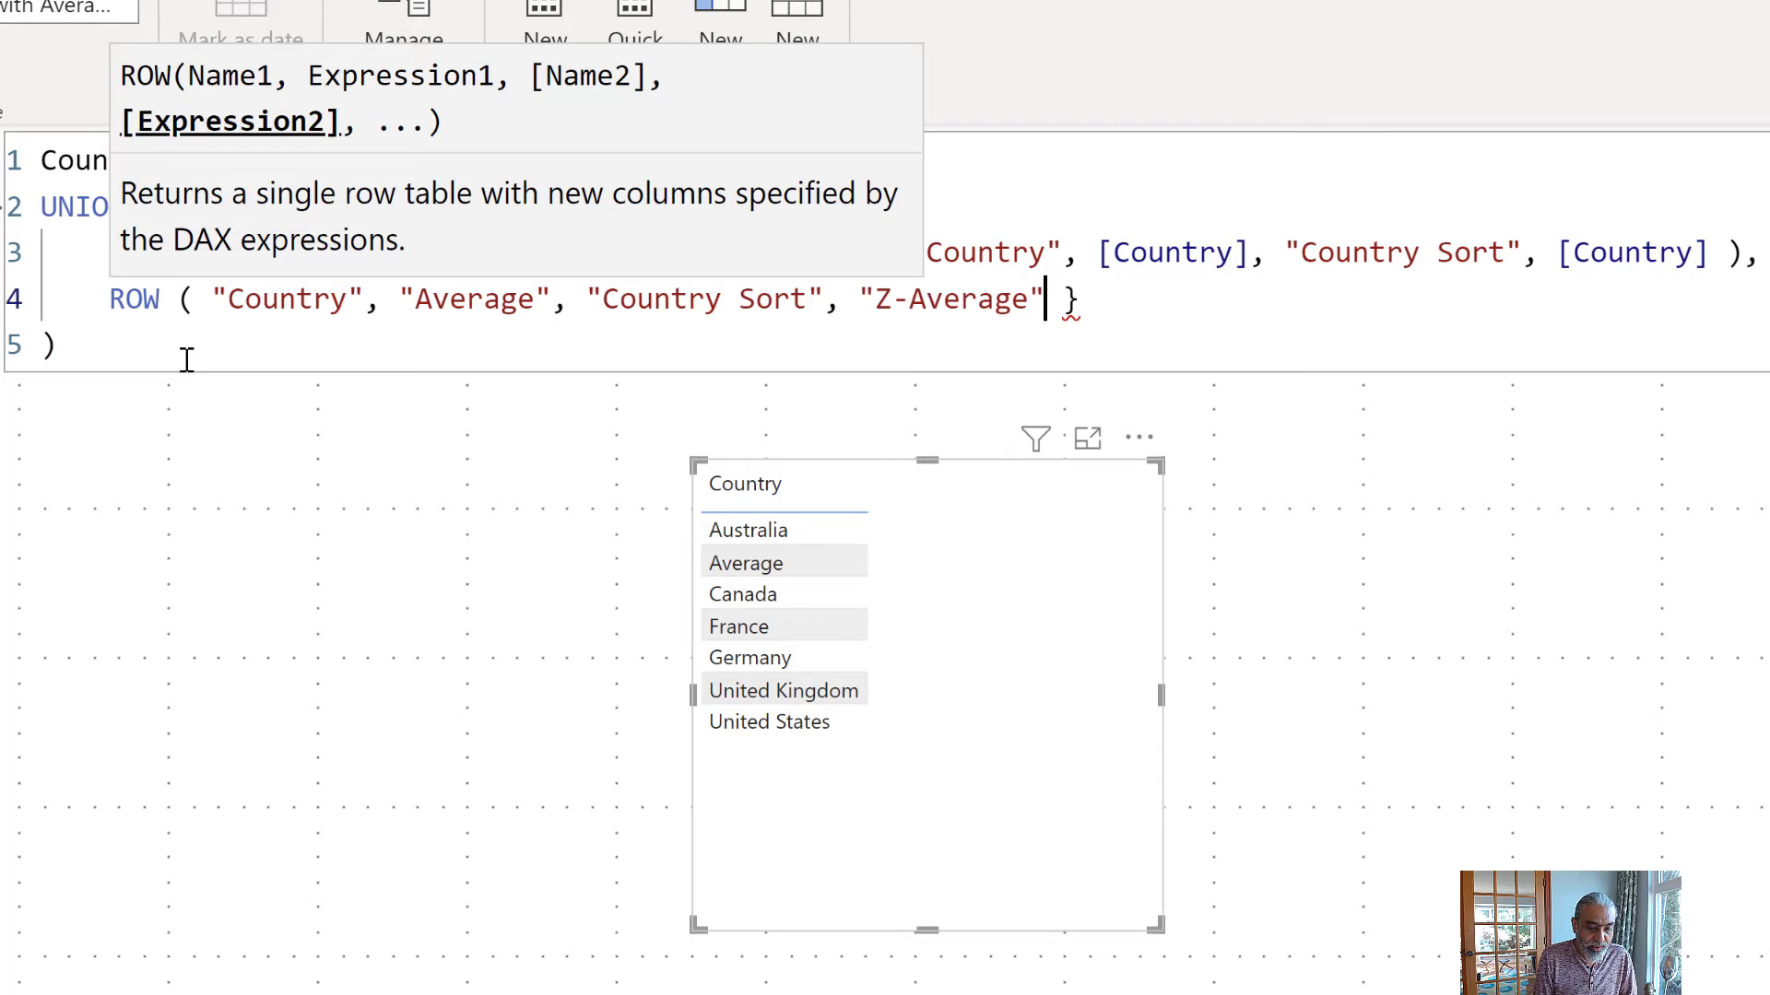
pyautogui.press('Right')
pyautogui.press('Right')
pyautogui.press('Down')
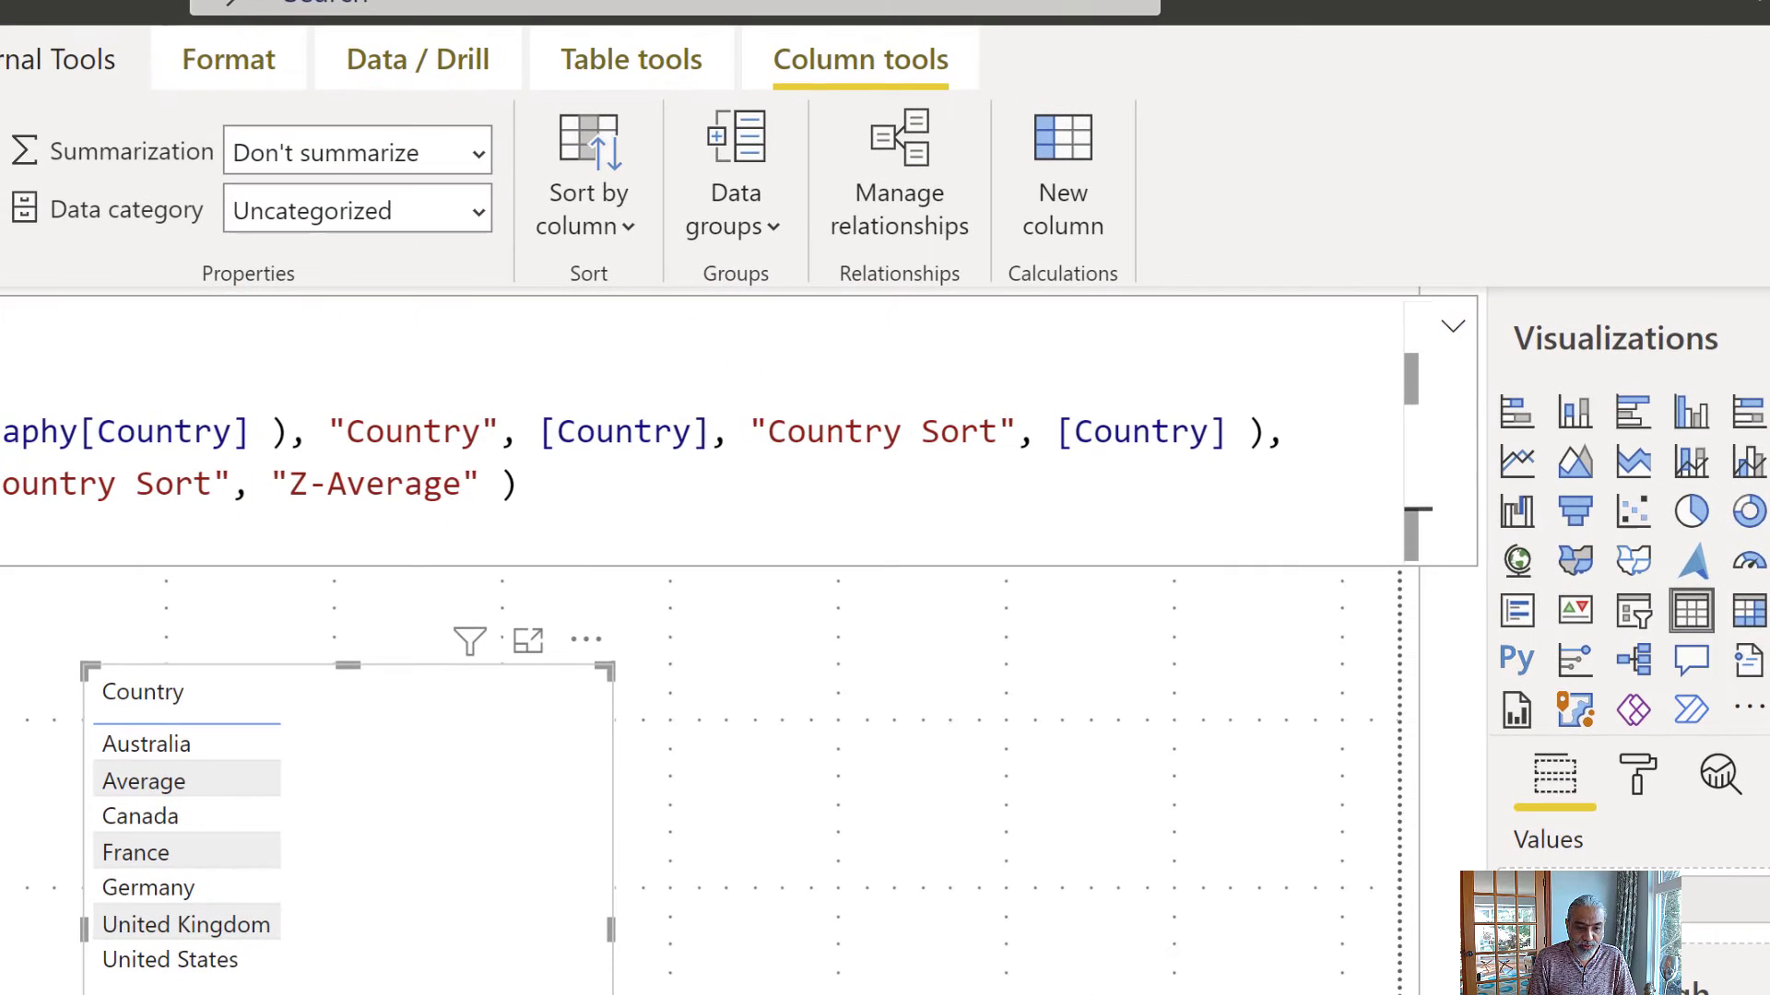
# Sort the Country column of the calculated table by the Country Sort column.
pyautogui.click(608, 232)
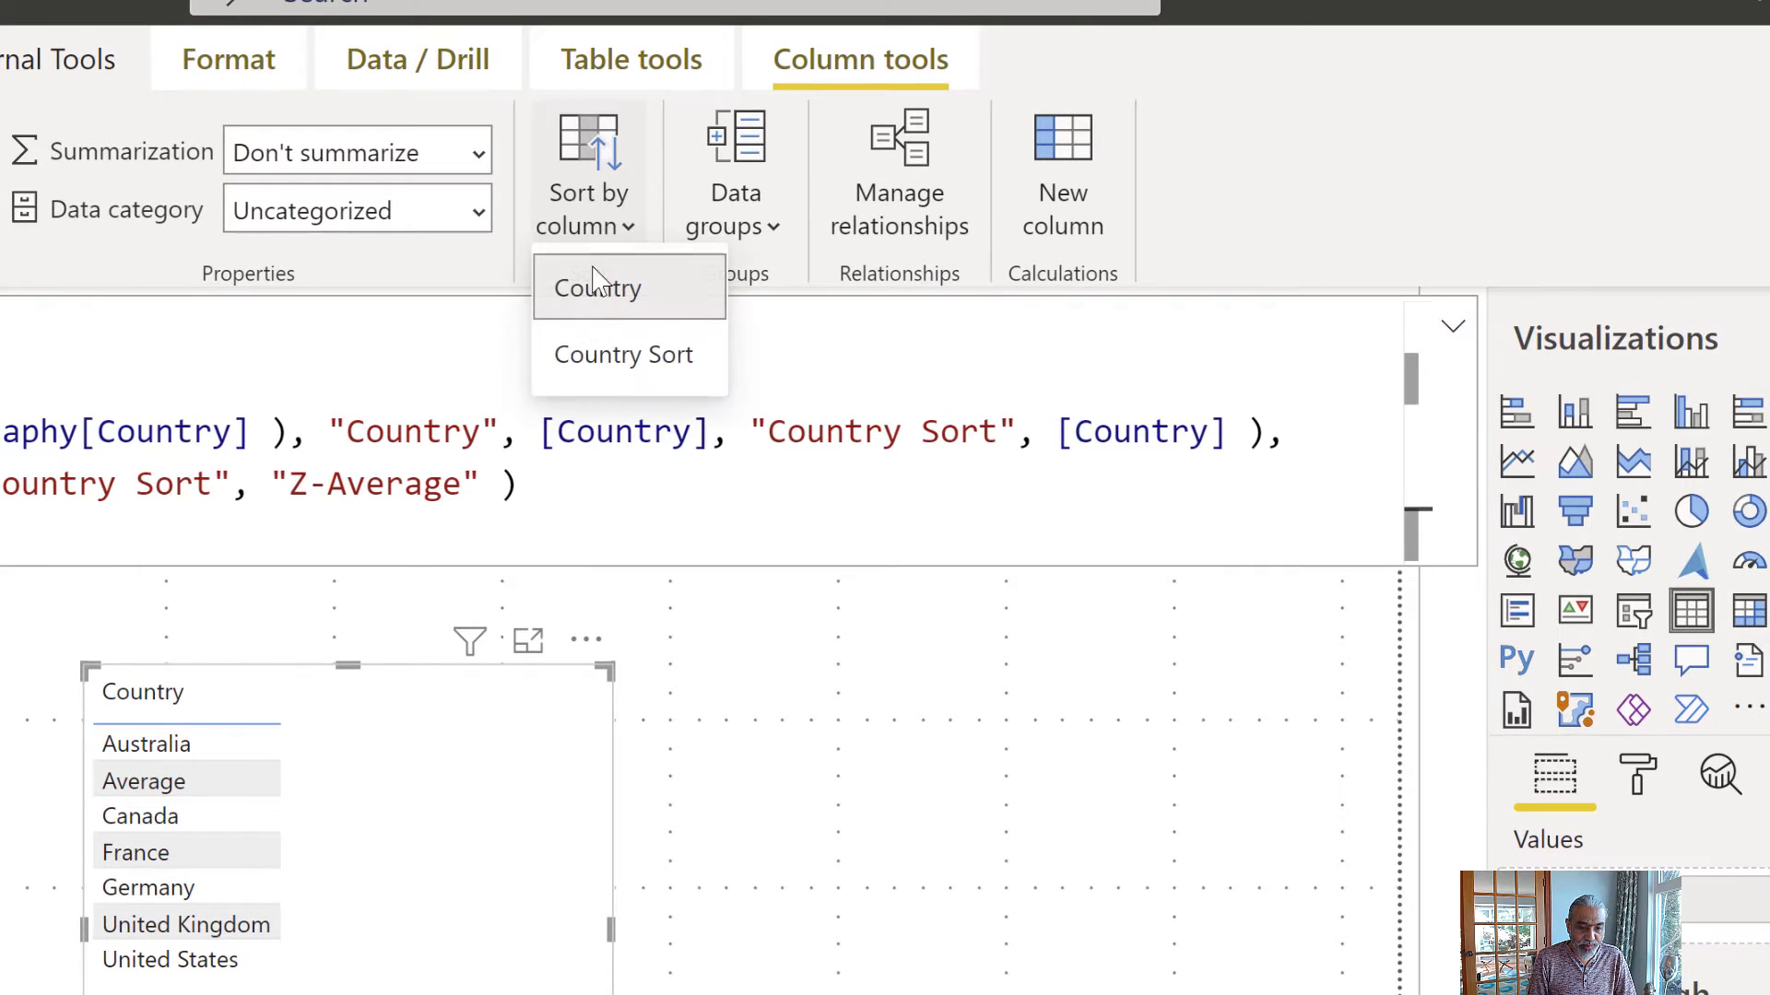
pyautogui.click(607, 378)
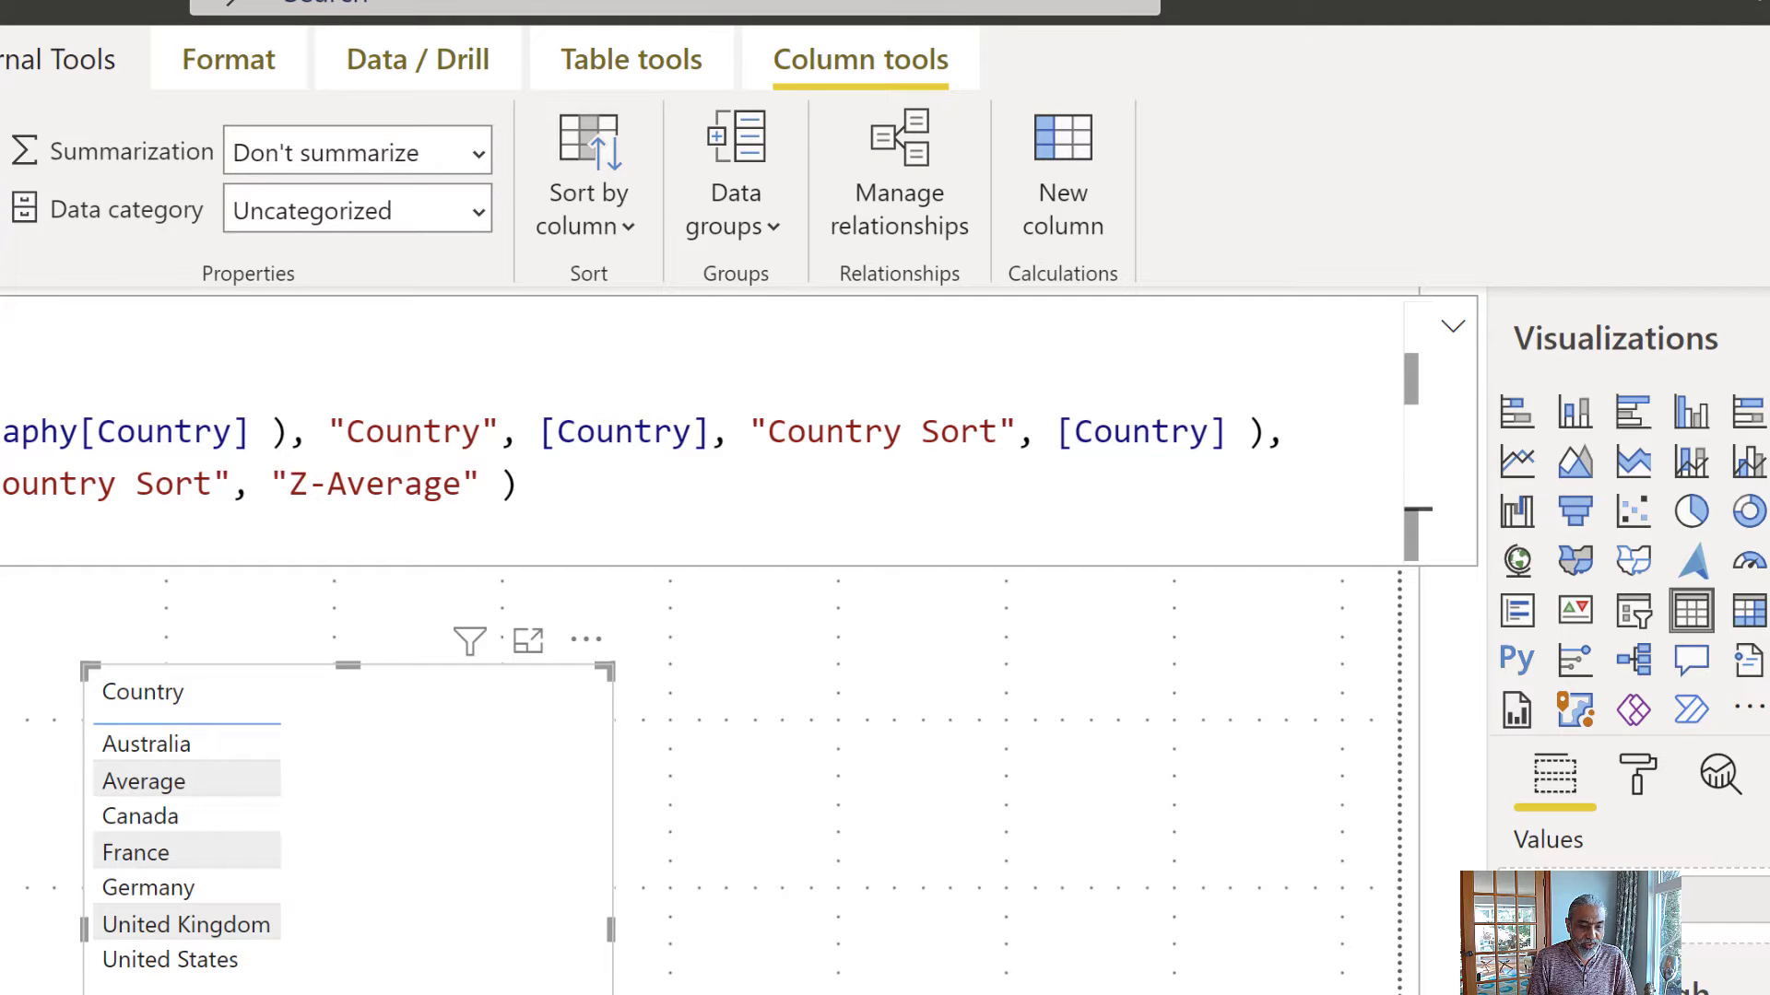
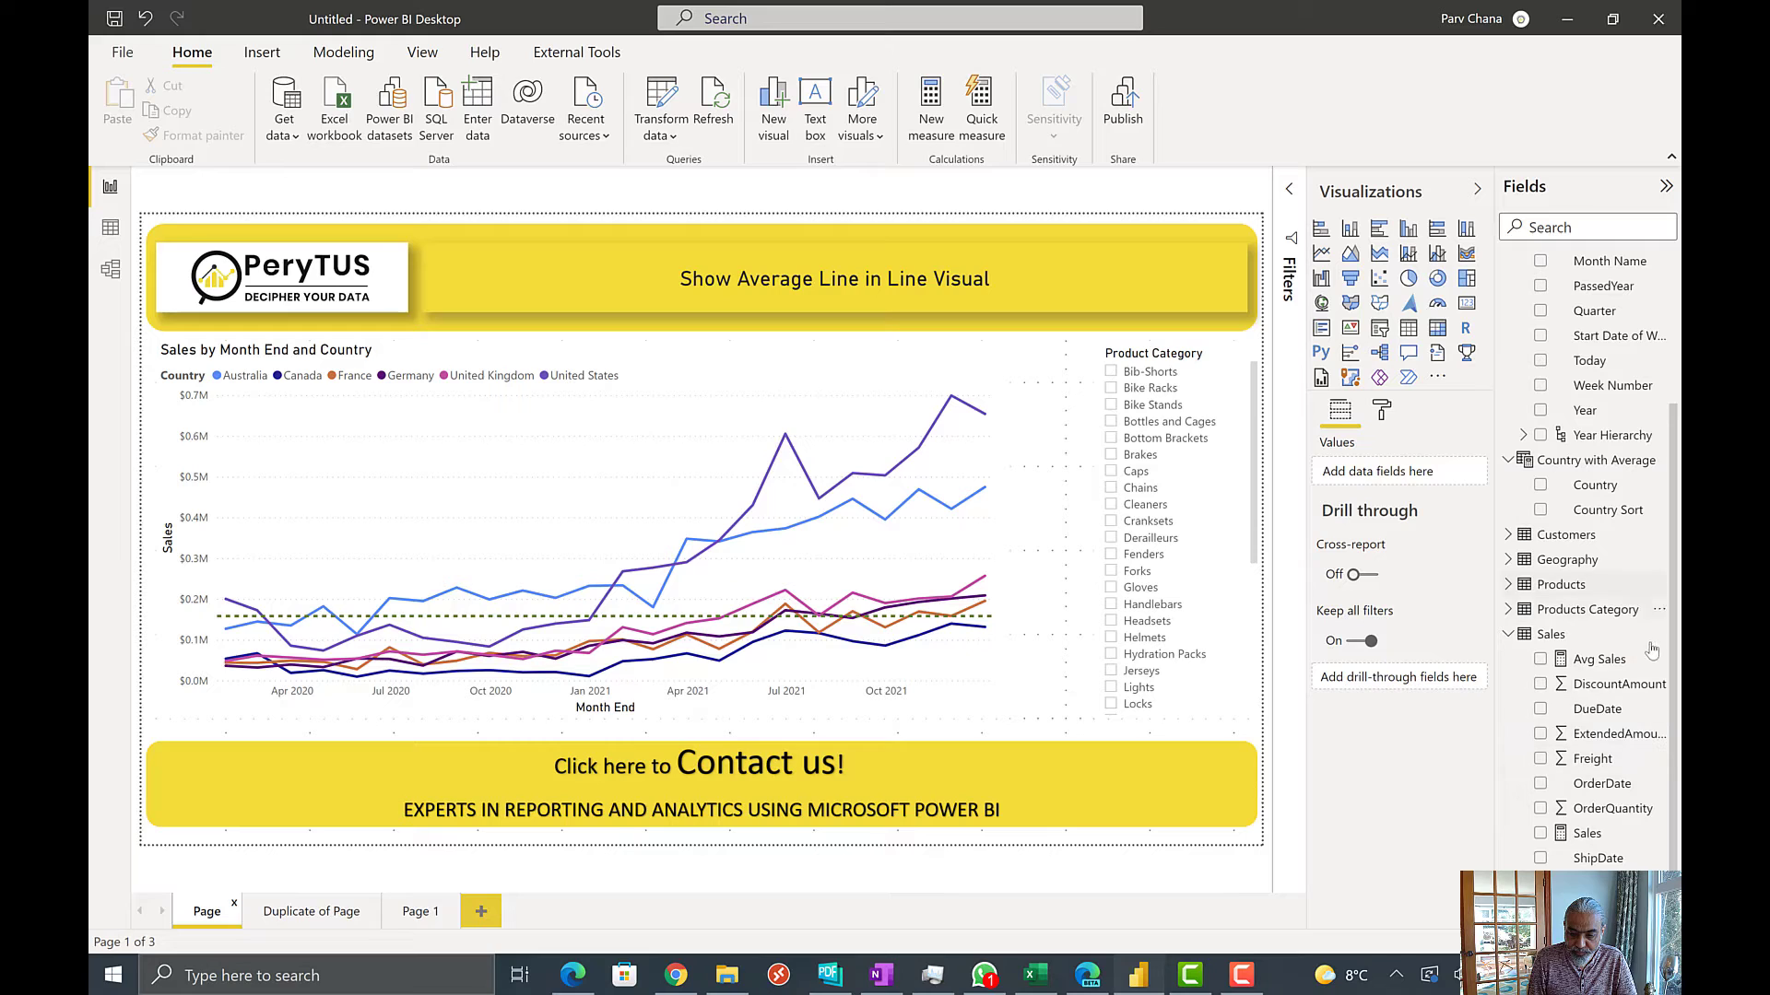
# Create a new measure in the Sales table named Sum and Avg by Country and start a second formula line.
pyautogui.rightClick(1562, 635)
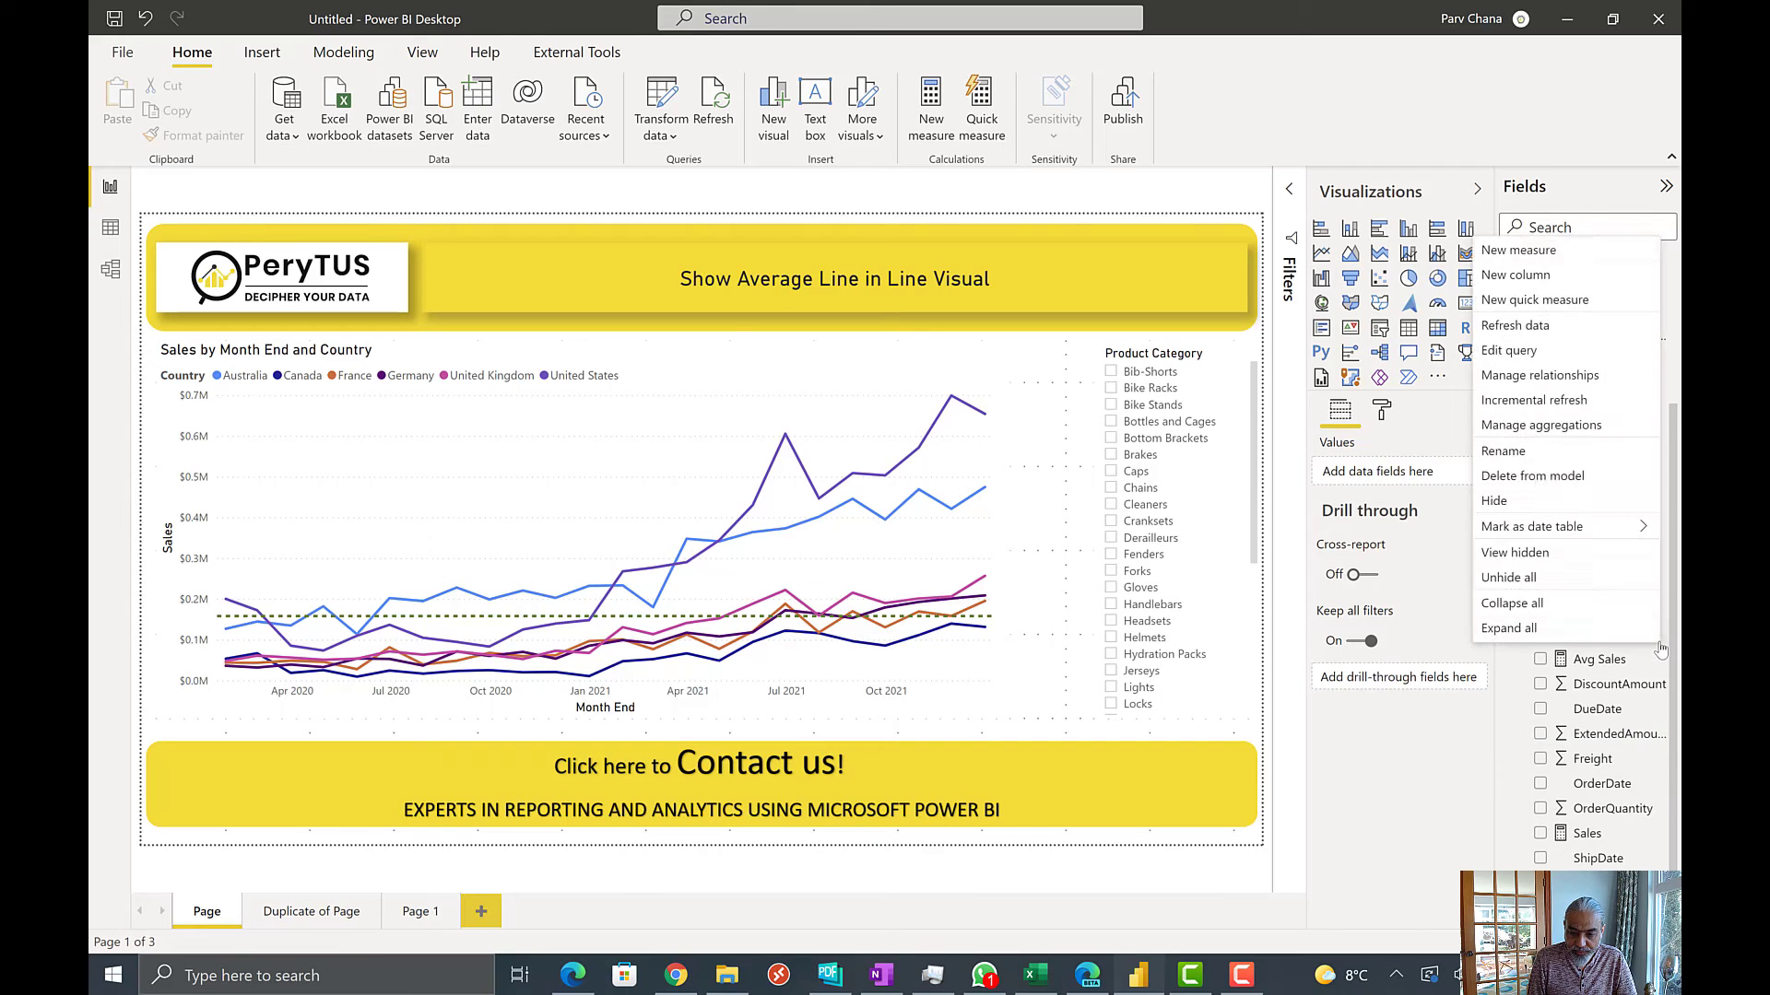
pyautogui.click(1508, 259)
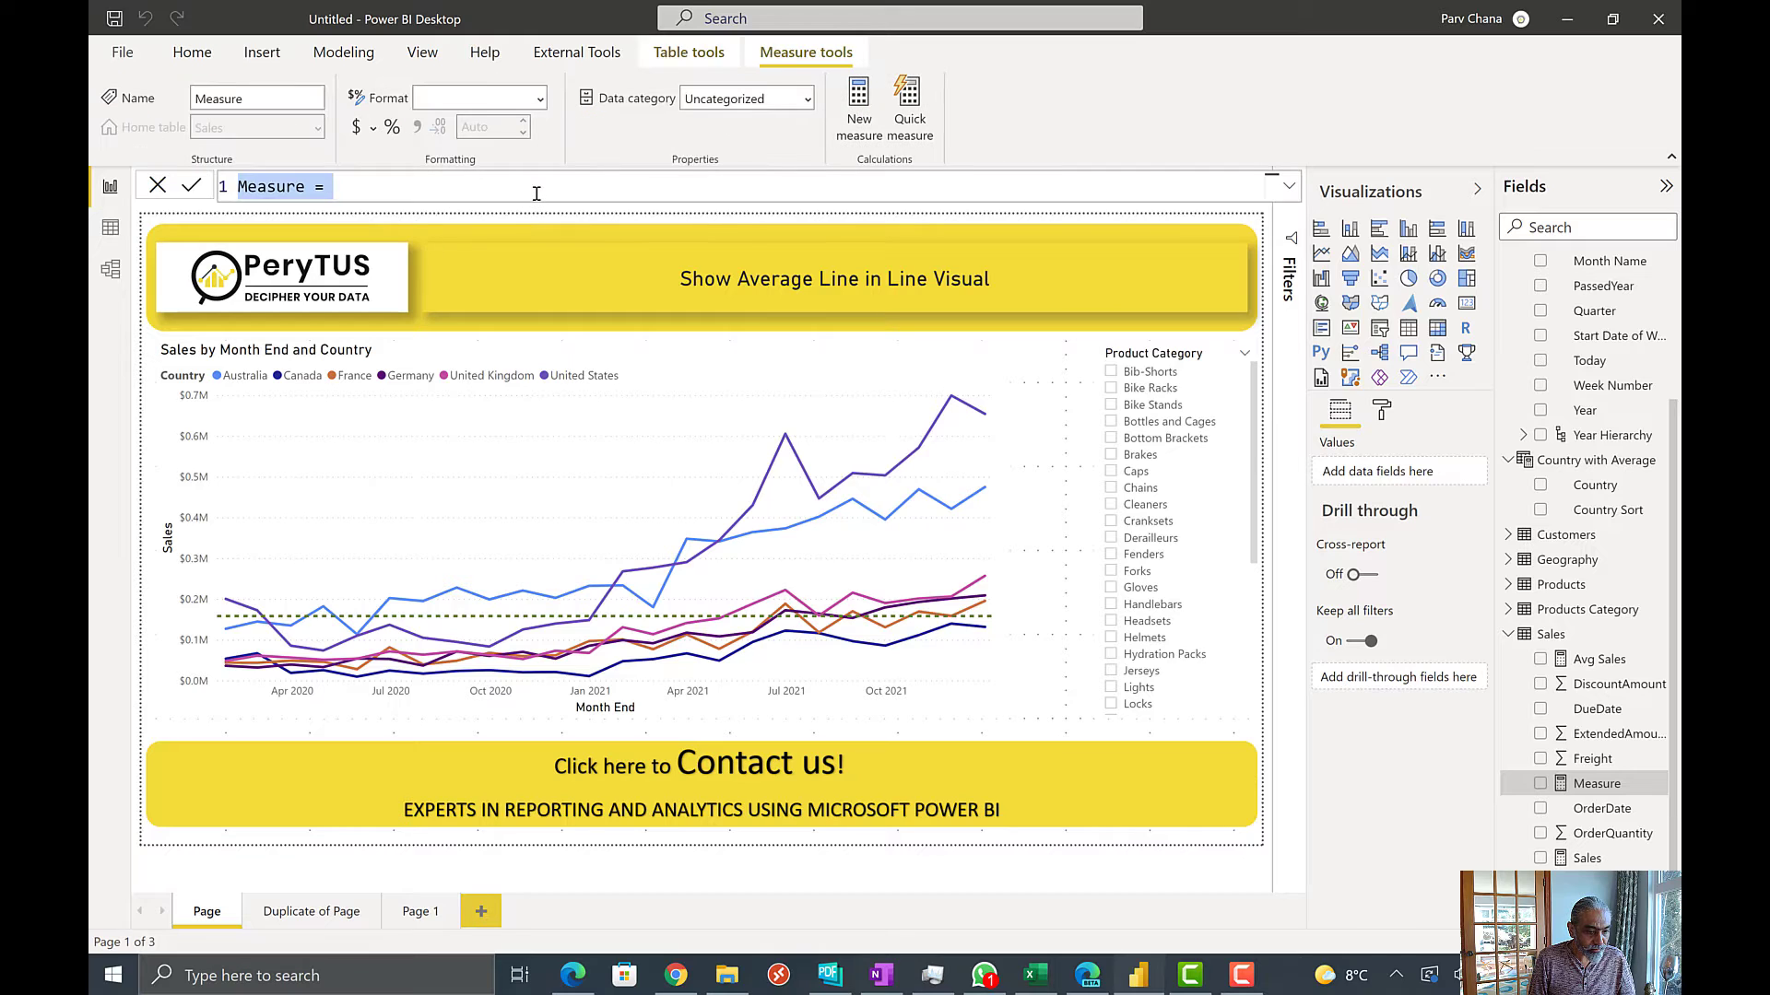
pyautogui.write('Sum and Avg b')
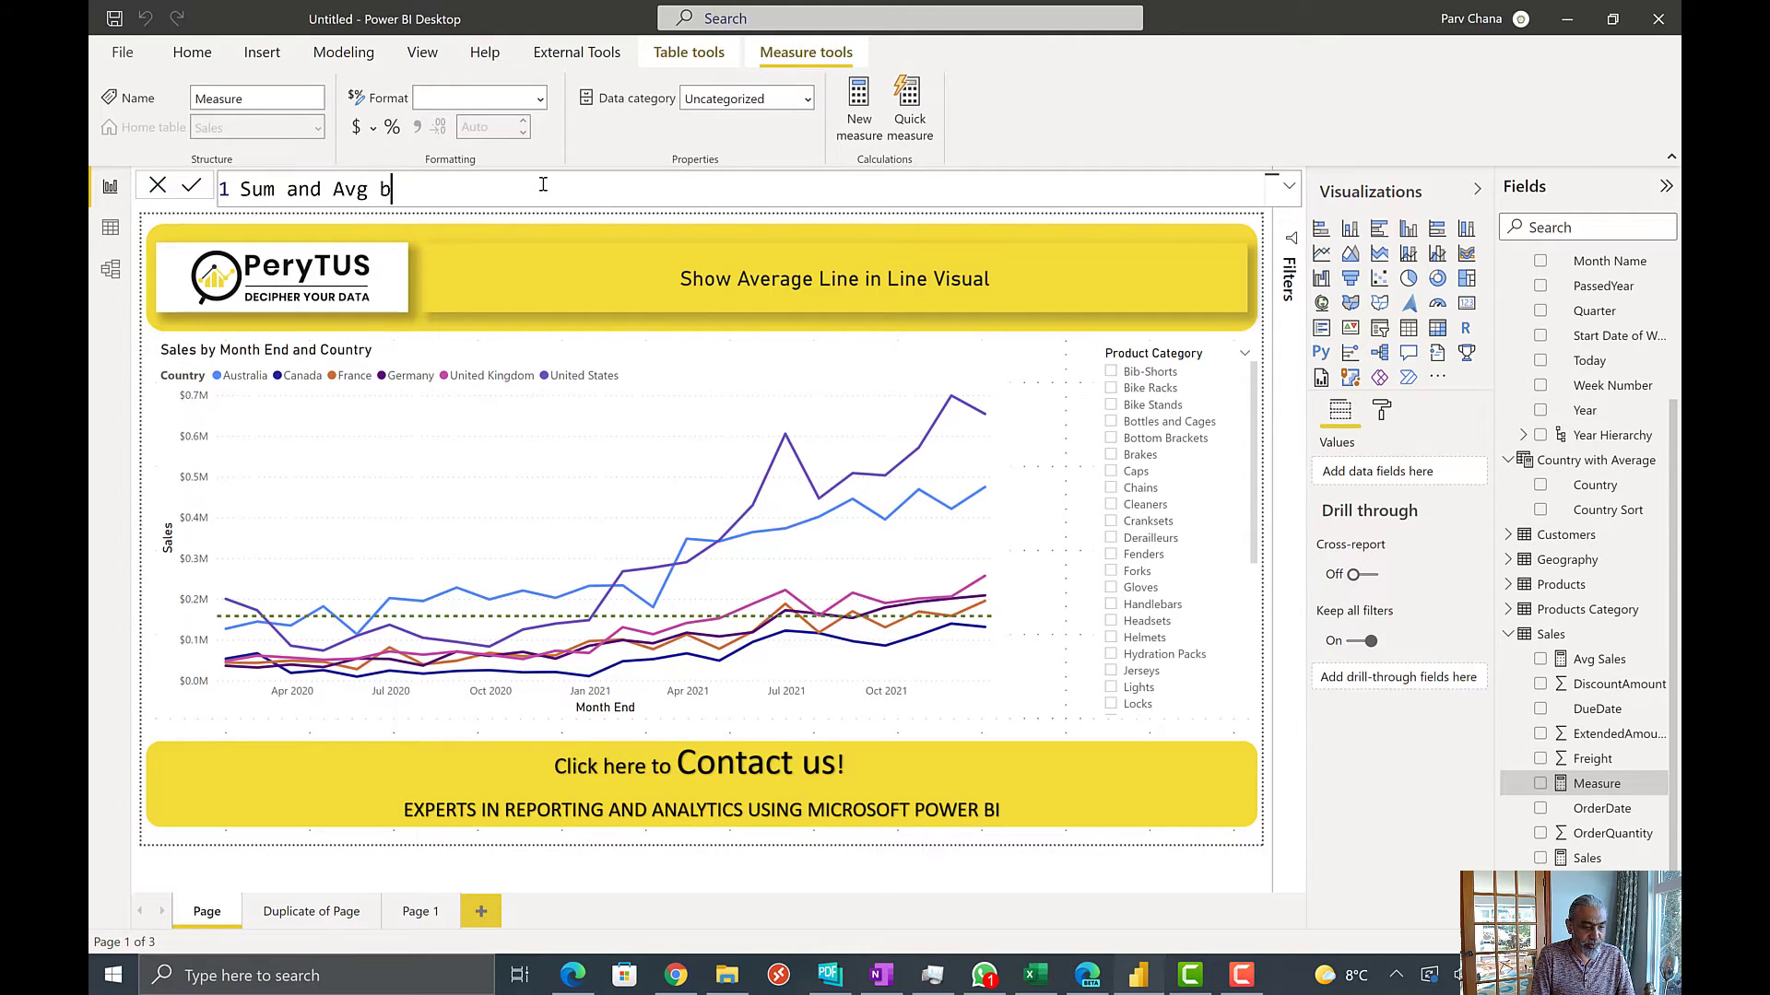
pyautogui.write('y Country =')
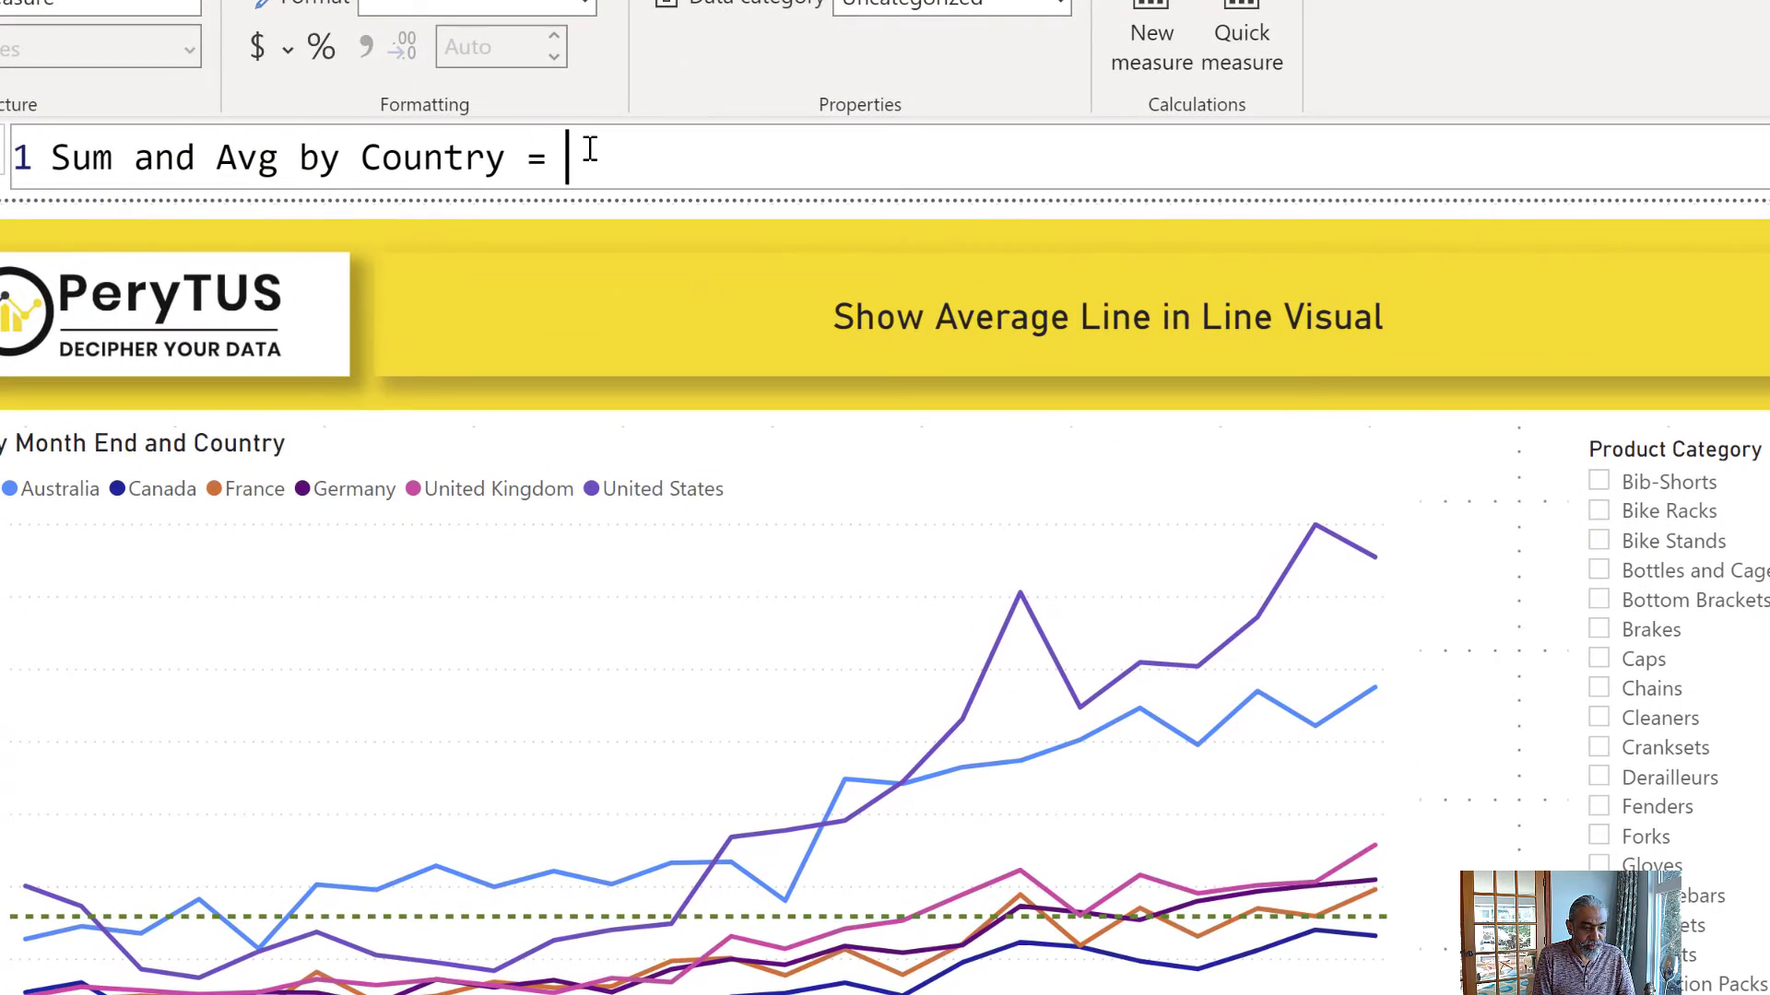
pyautogui.hotkey('shift', 'Return')
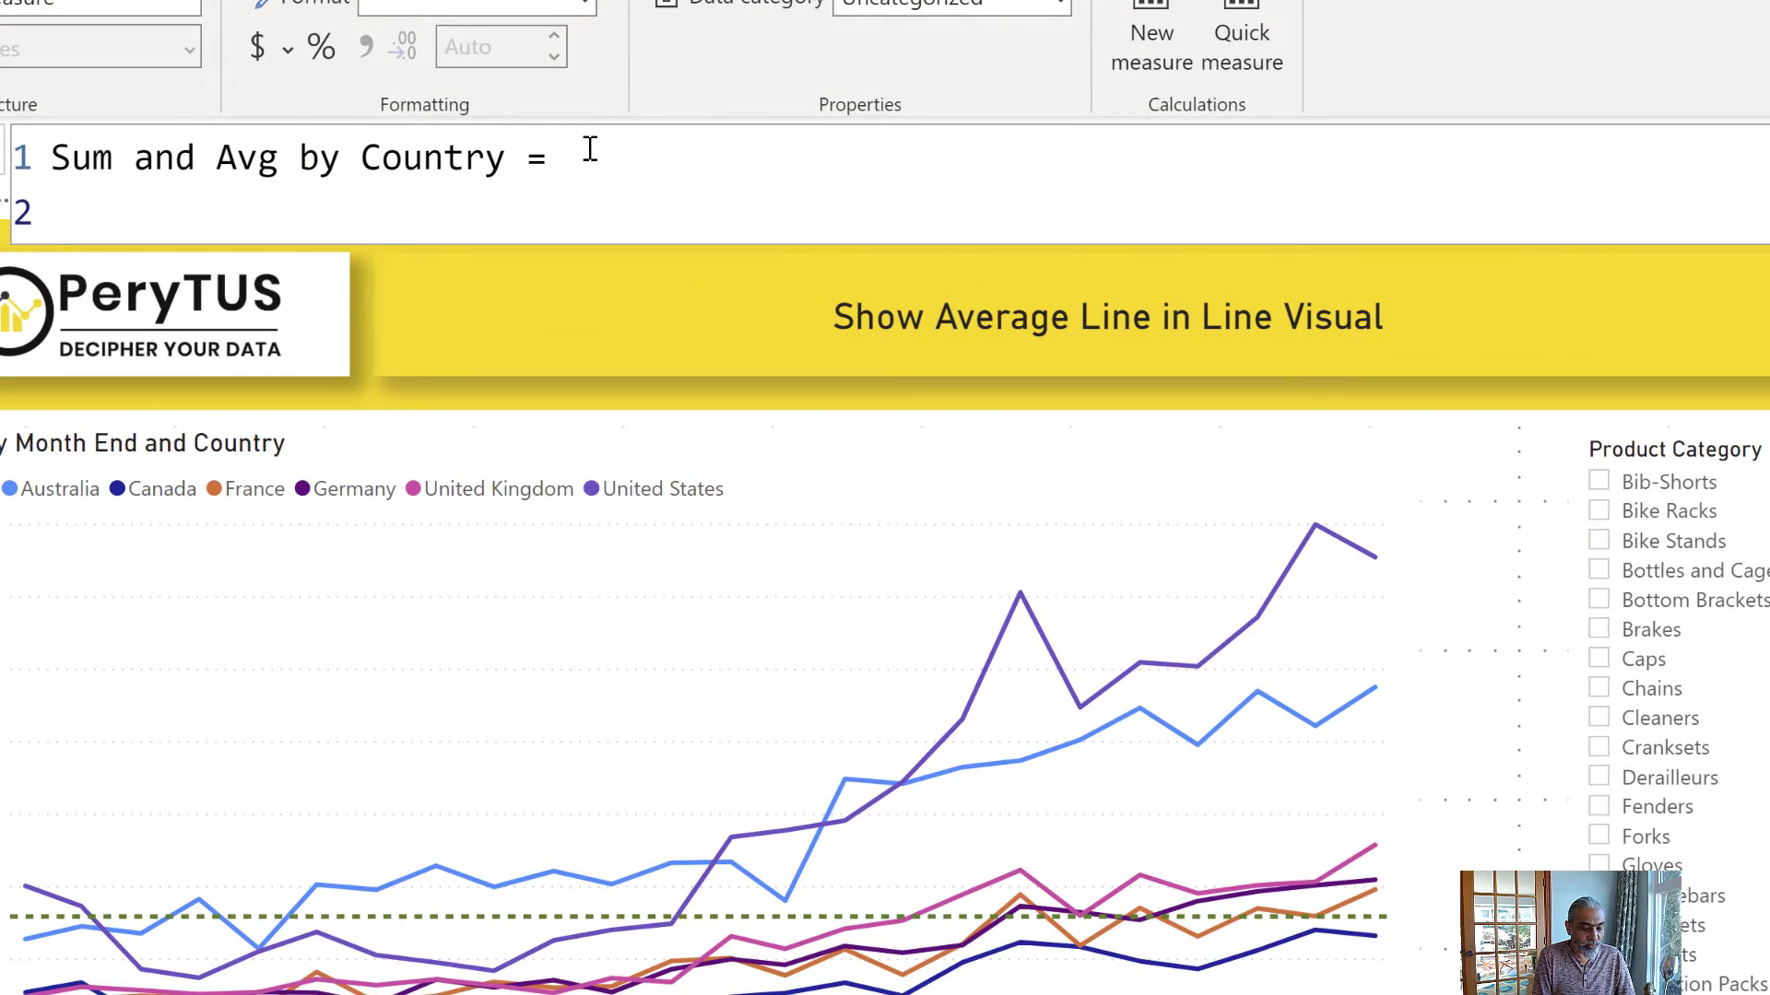
pyautogui.write('CA')
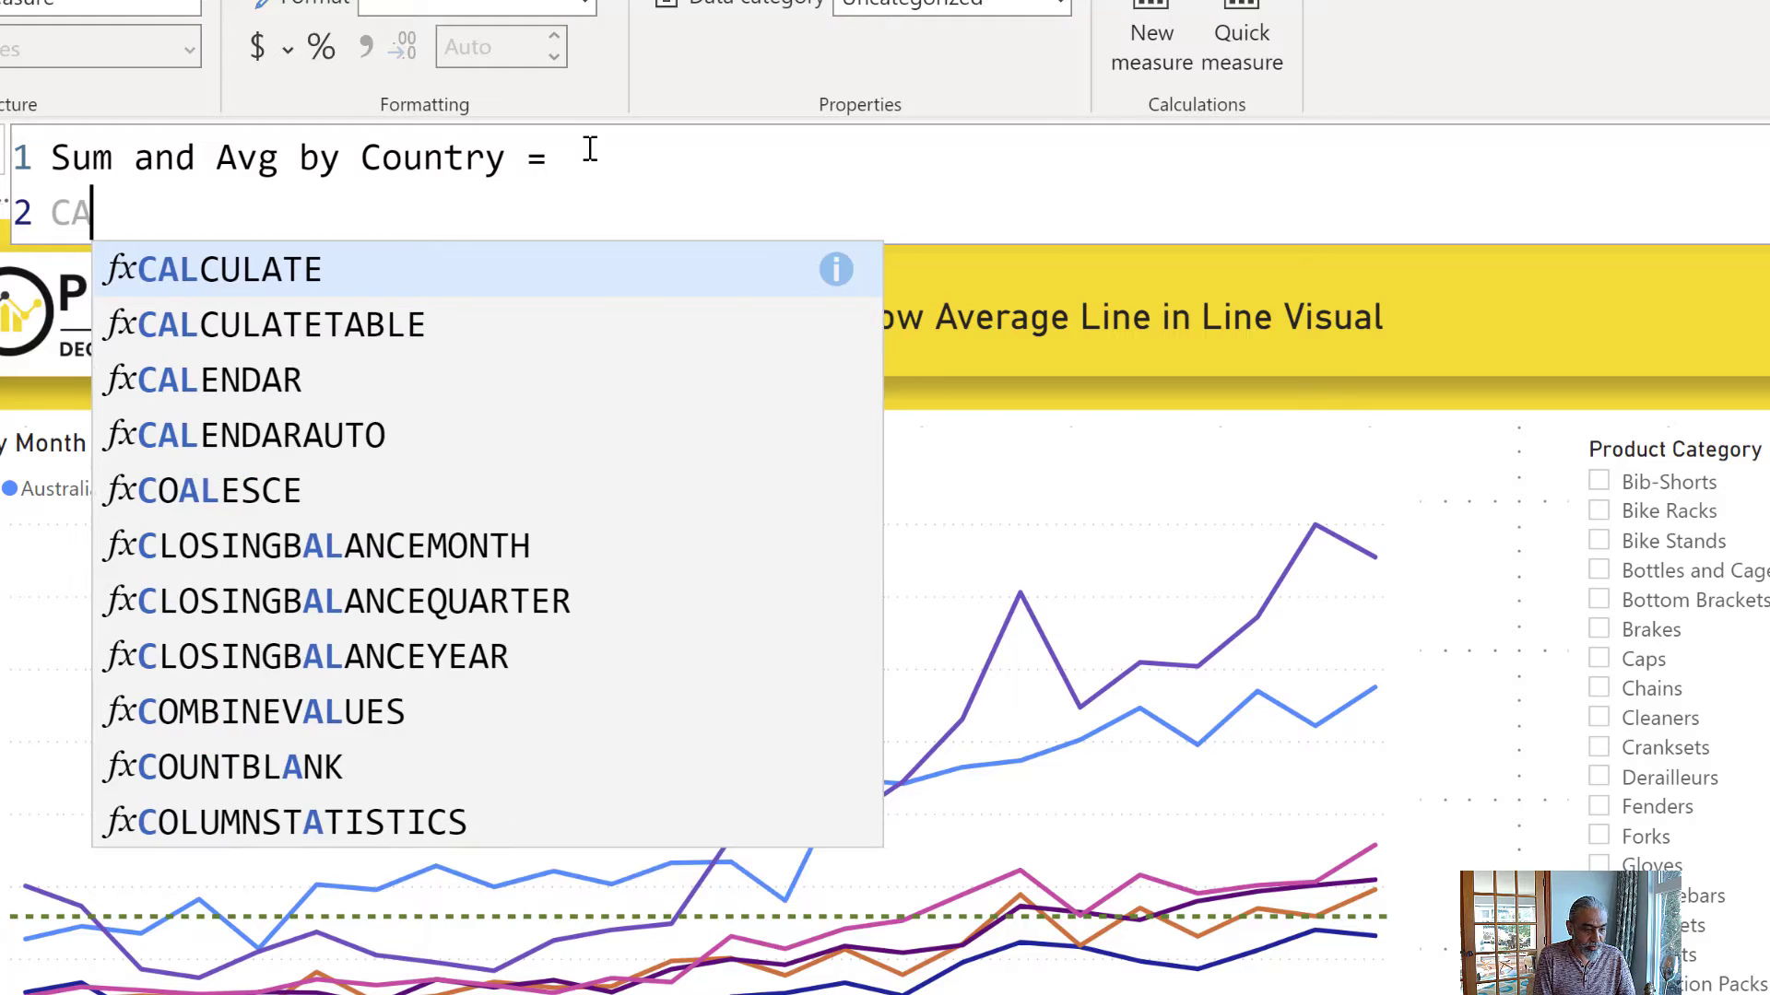
pyautogui.press('BackSpace')
pyautogui.press('BackSpace')
# Begin the measure's second line with an IF function that opens a SELECTEDVALUE function as its condition.
pyautogui.write('IF ( SELEC')
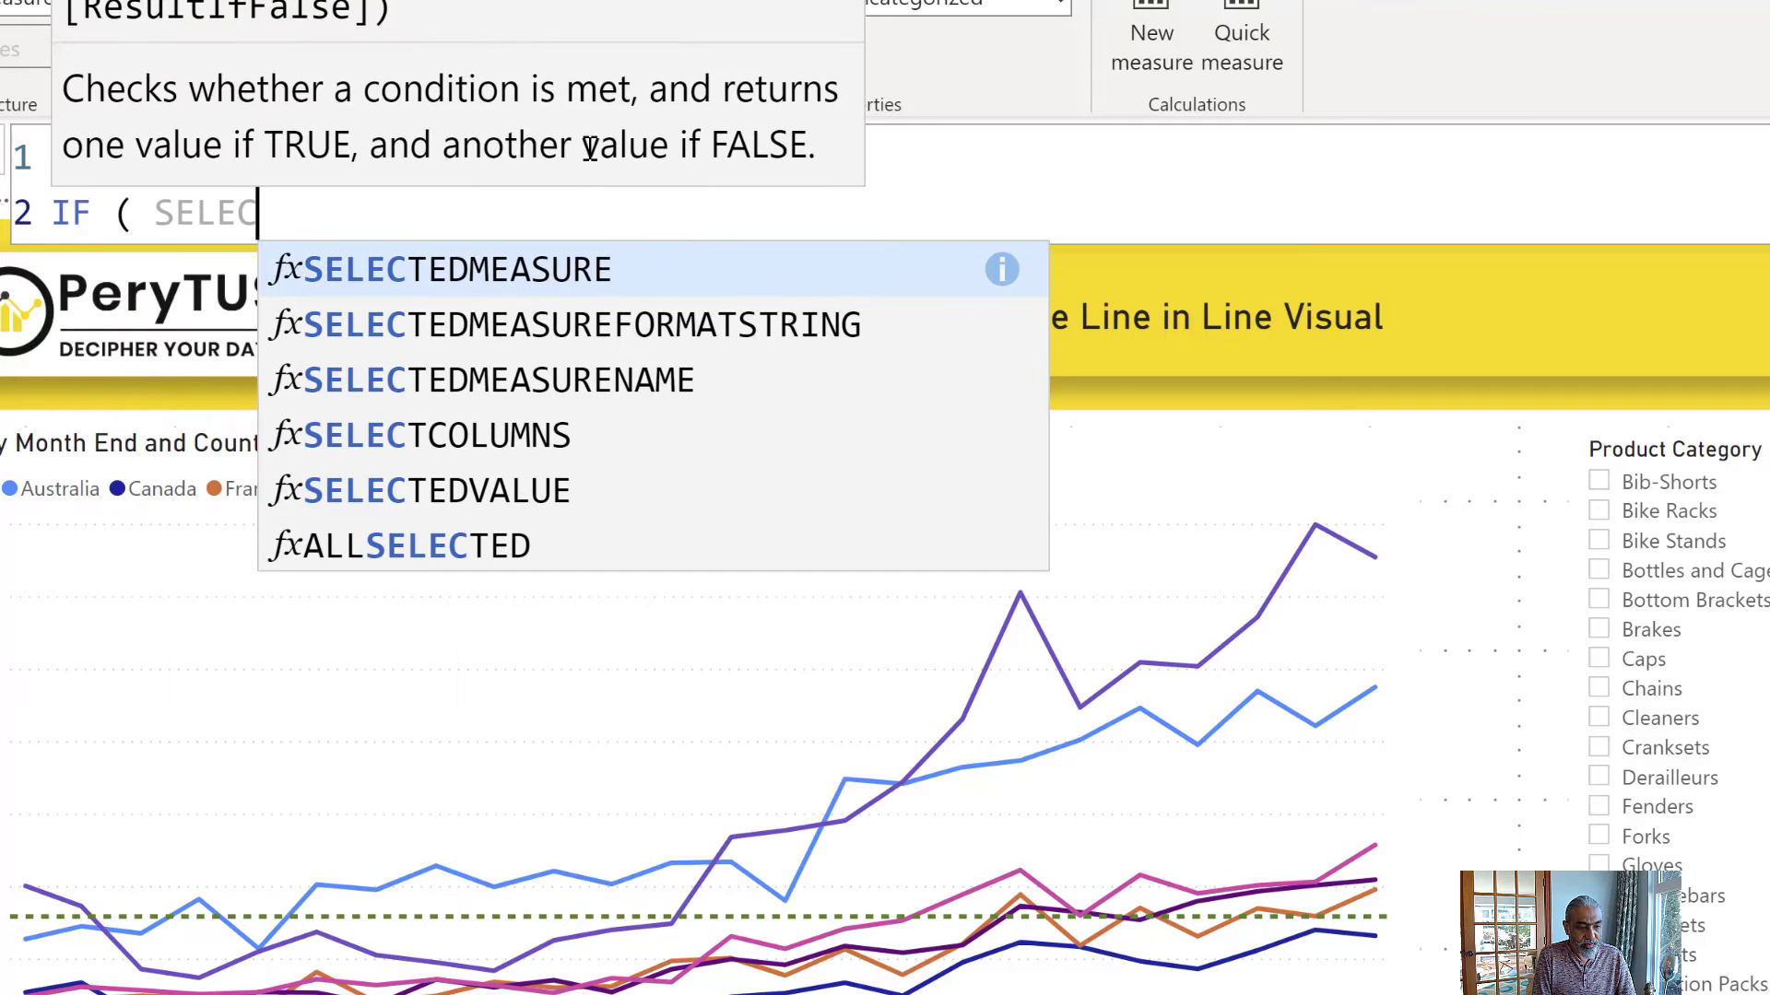
pyautogui.write('TEDVALUE ( ')
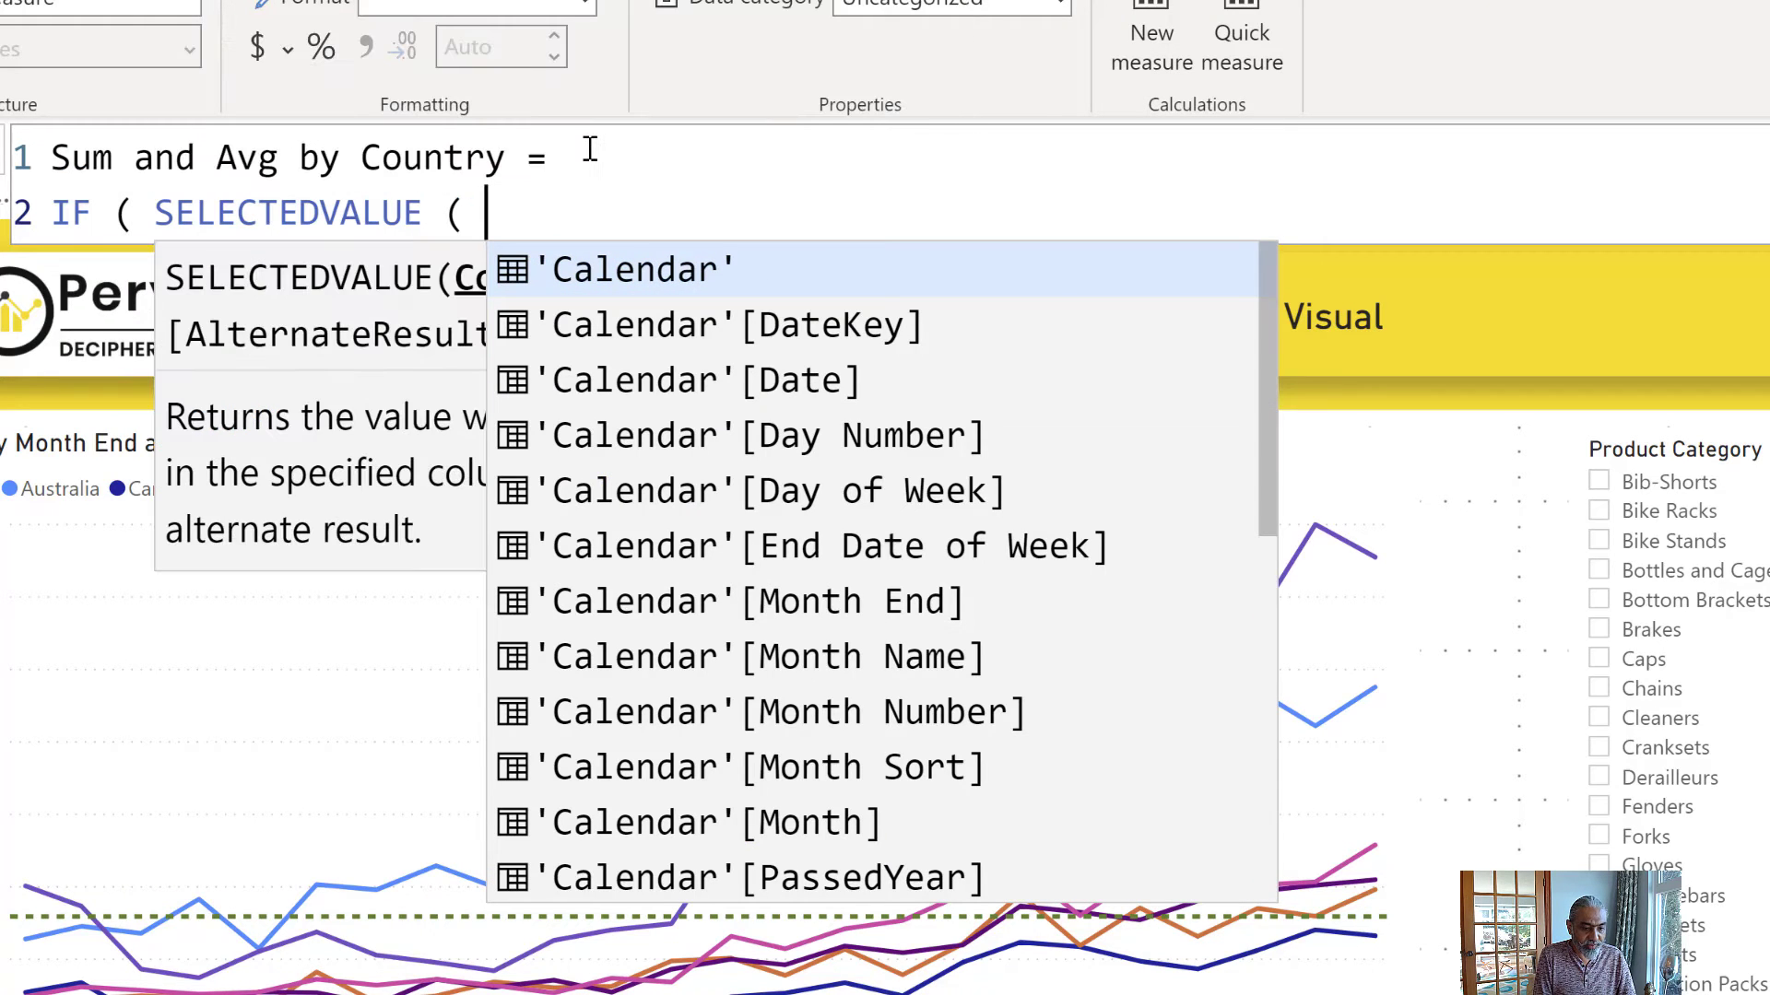
pyautogui.write('"')
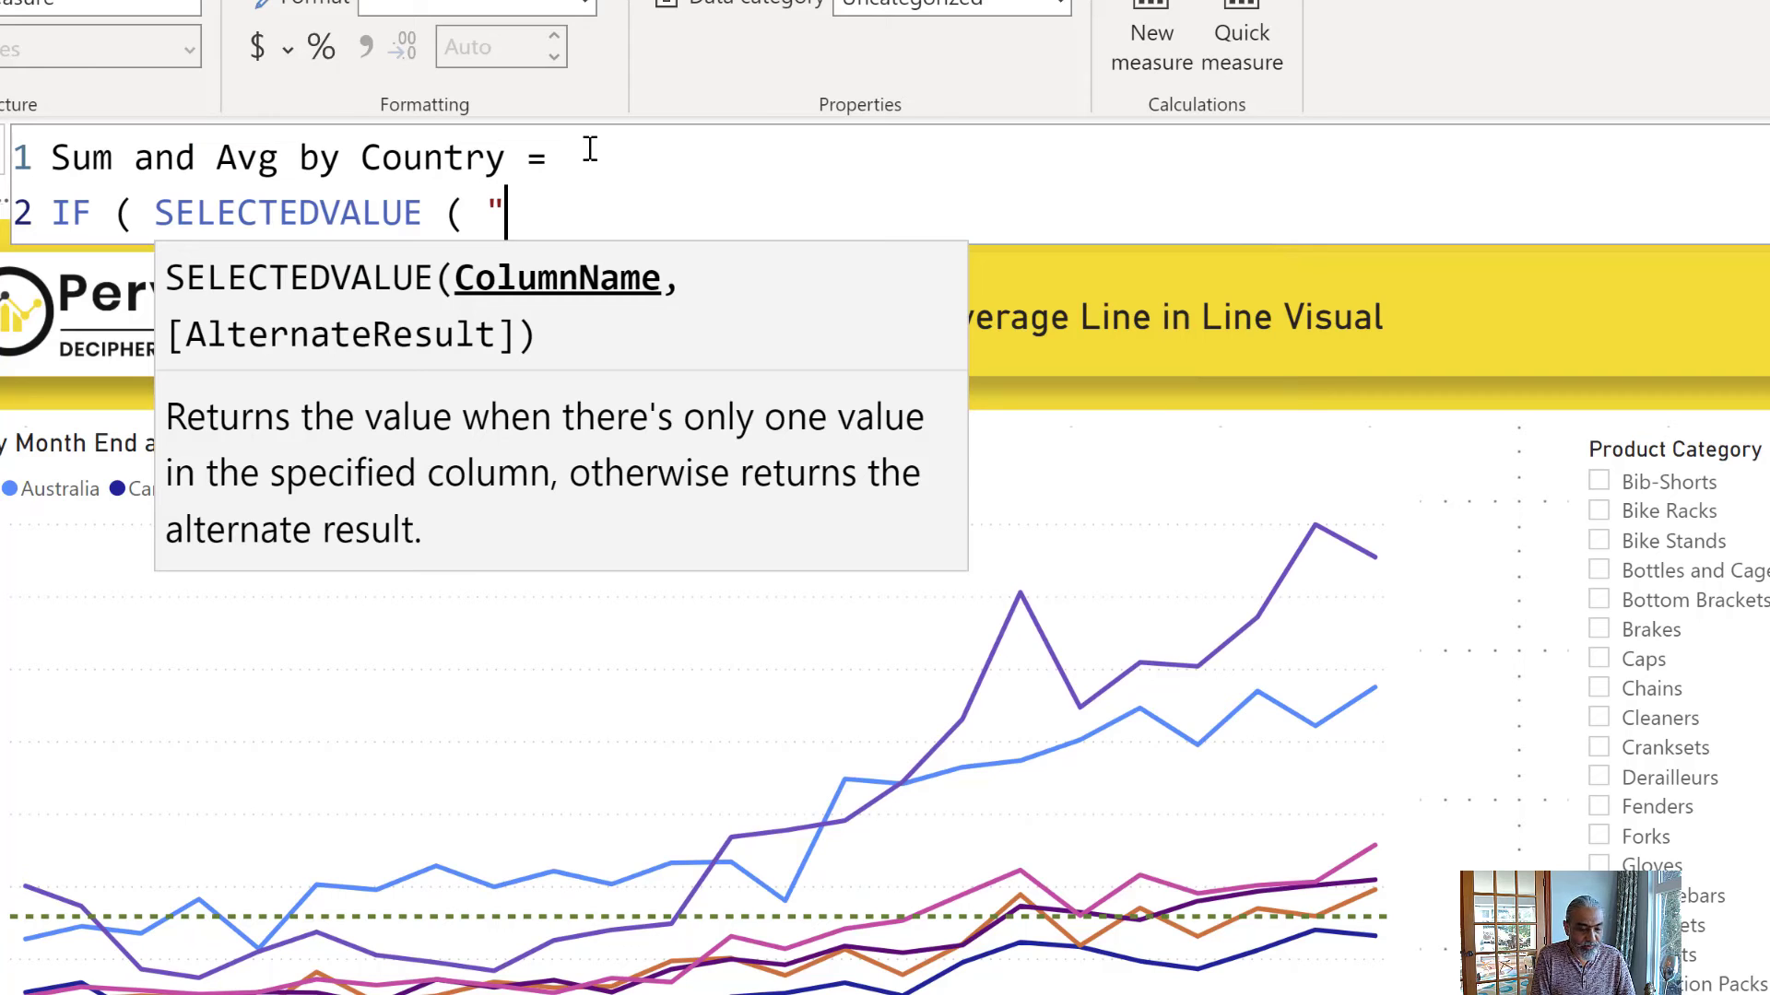
pyautogui.write('Countr')
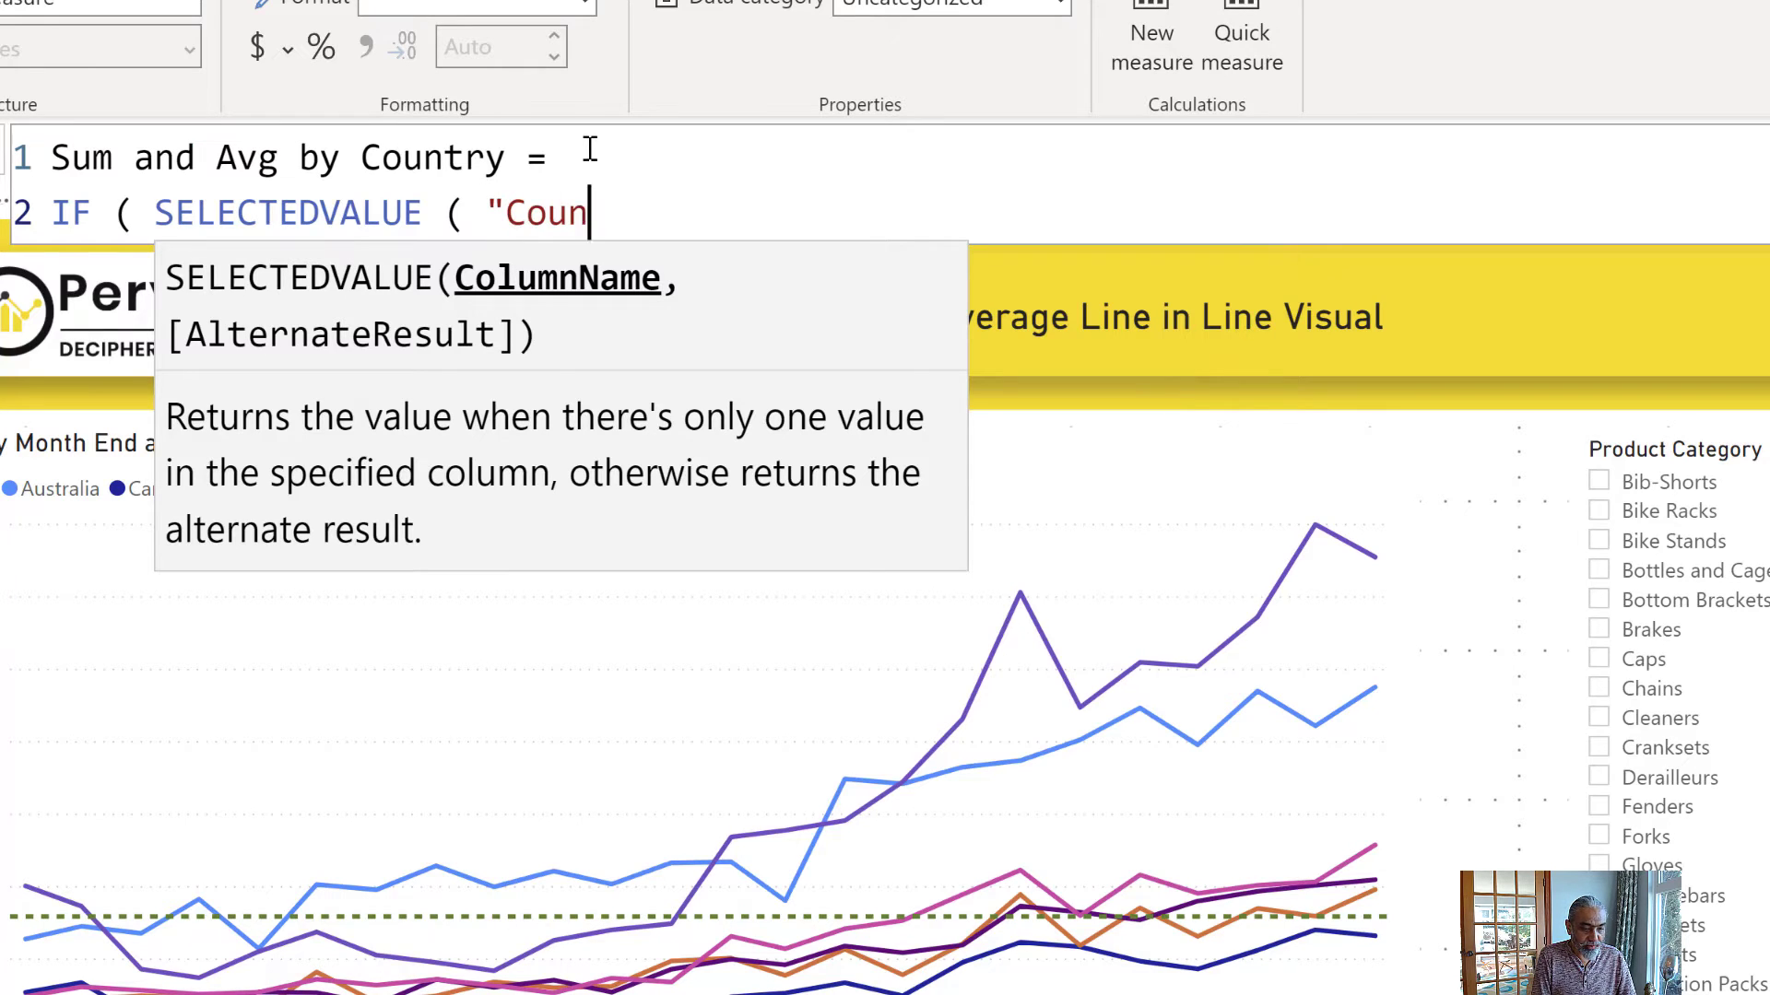
pyautogui.press('BackSpace')
pyautogui.press('BackSpace')
pyautogui.press('BackSpace')
pyautogui.press('BackSpace')
pyautogui.press('BackSpace')
pyautogui.press('BackSpace')
pyautogui.press('BackSpace')
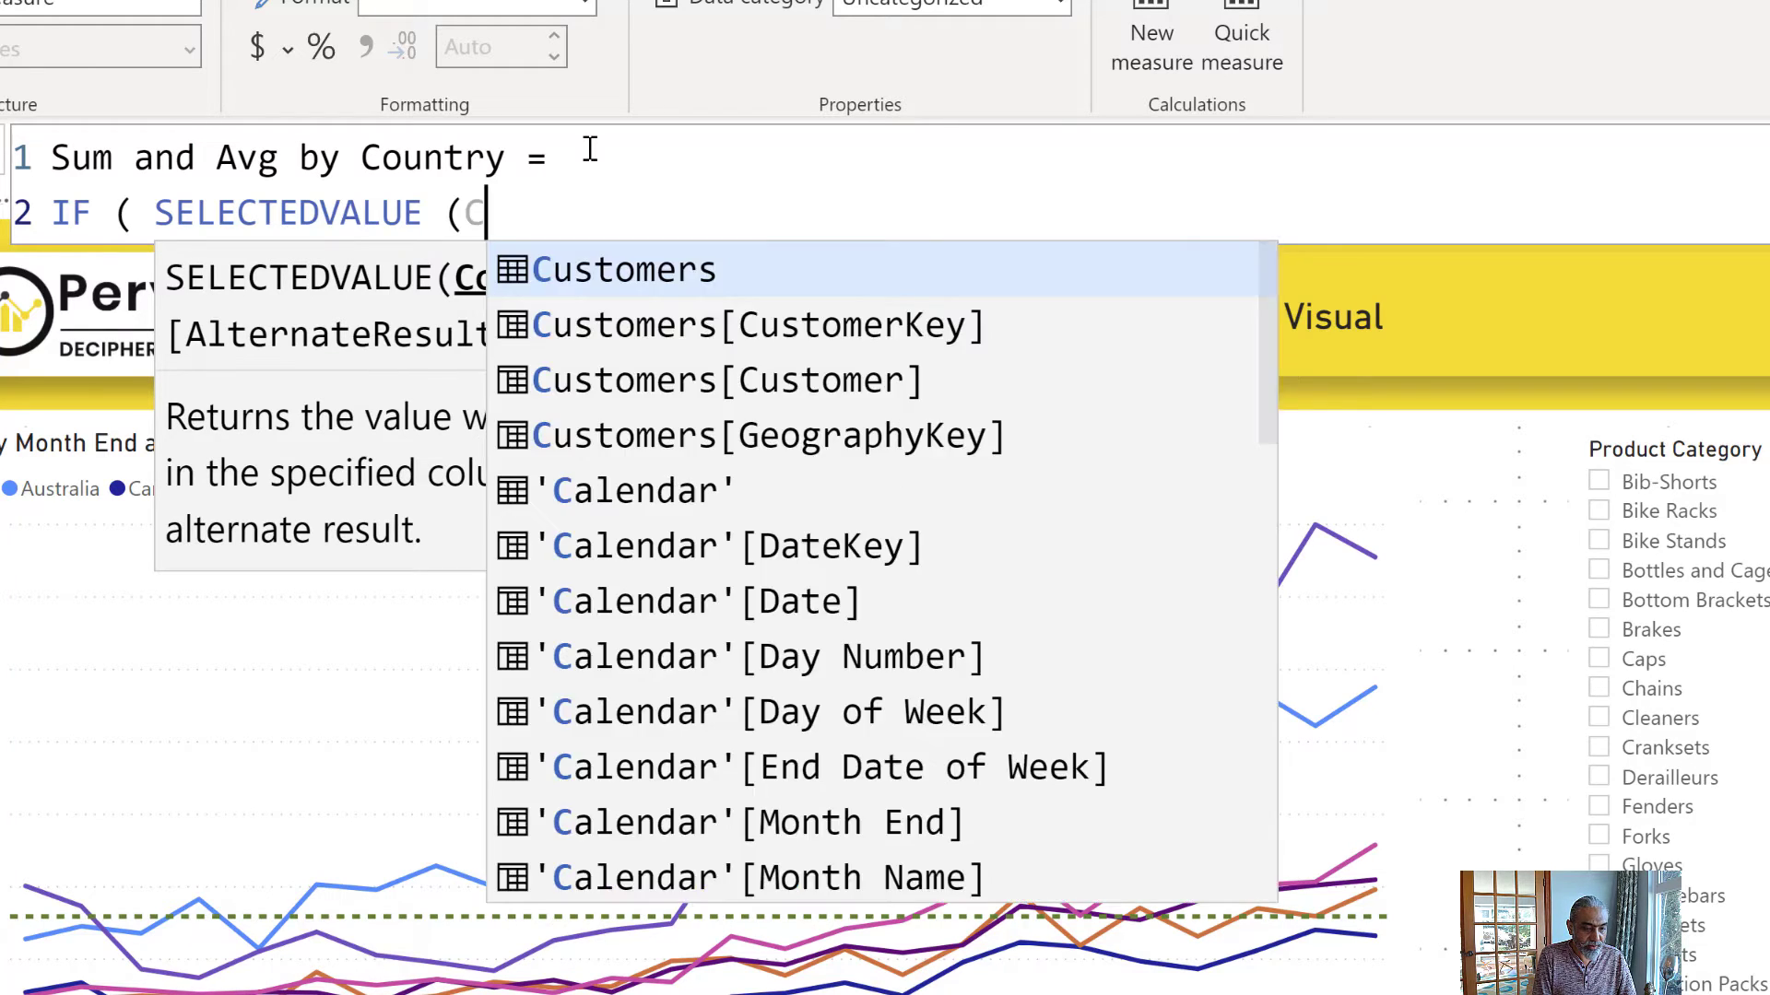
# Complete the IF condition as SELECTEDVALUE of 'Country with Average'[Country] equal to "Average", followed by a comma and a new line.
pyautogui.write('Country')
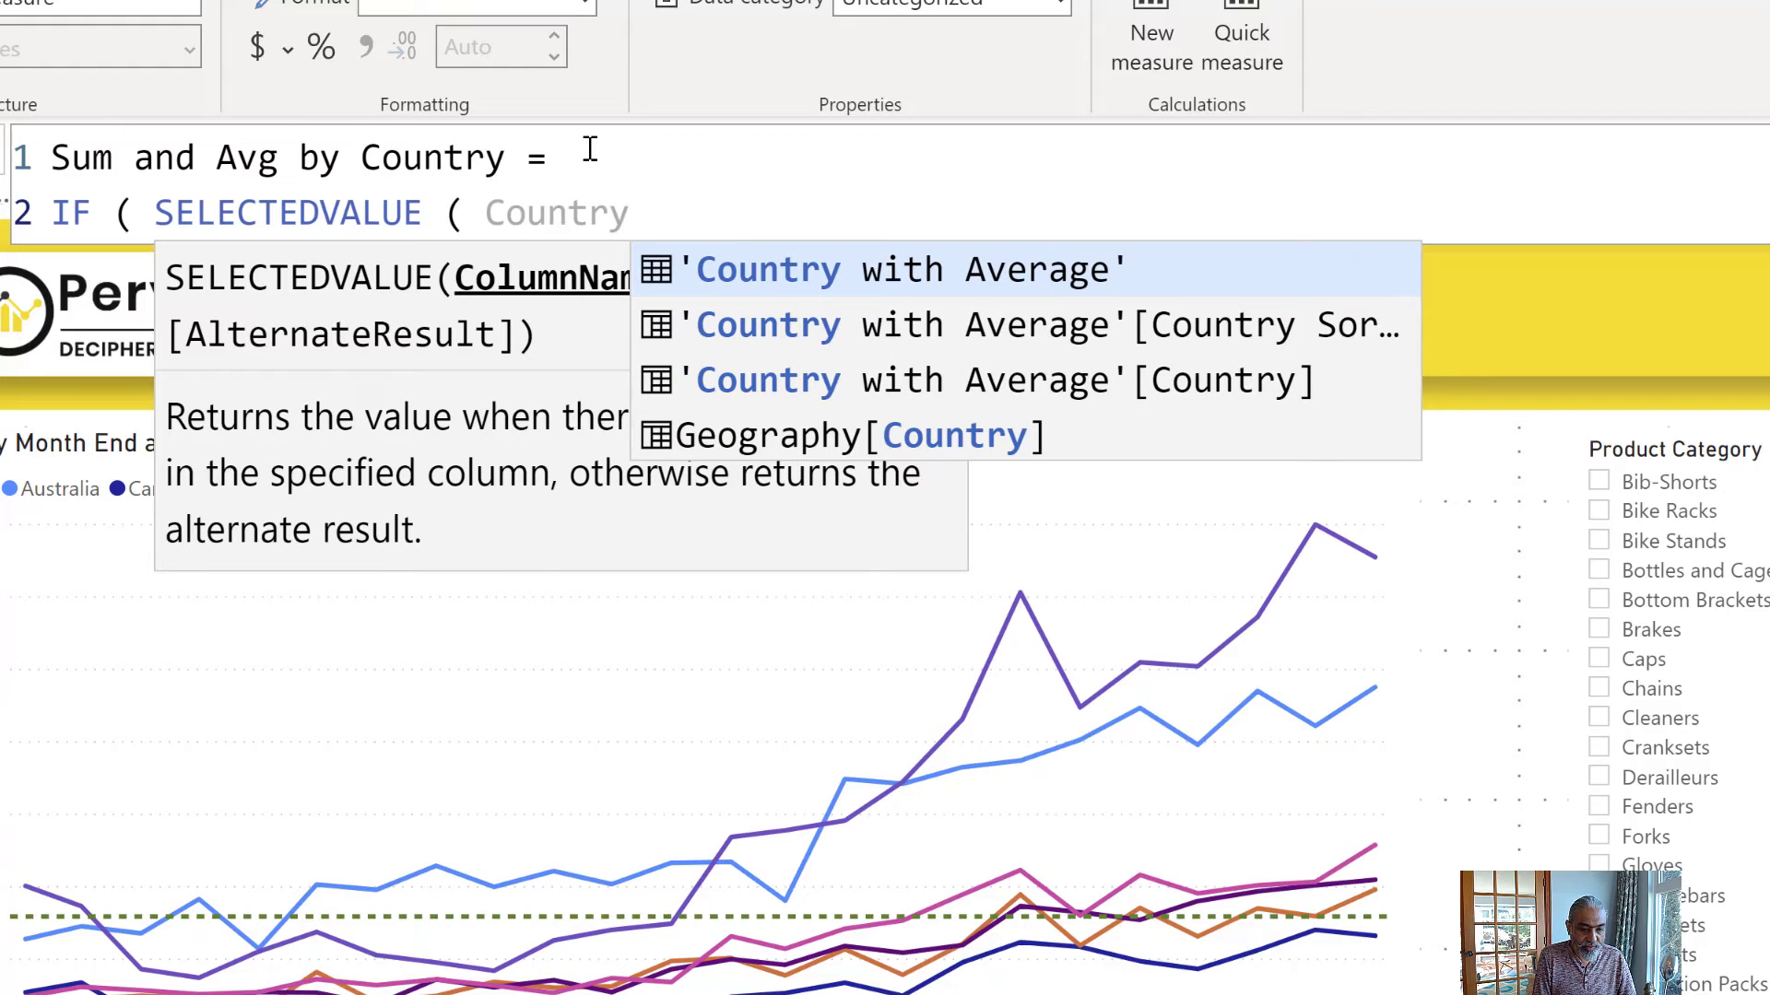
pyautogui.press('Down')
pyautogui.press('Down')
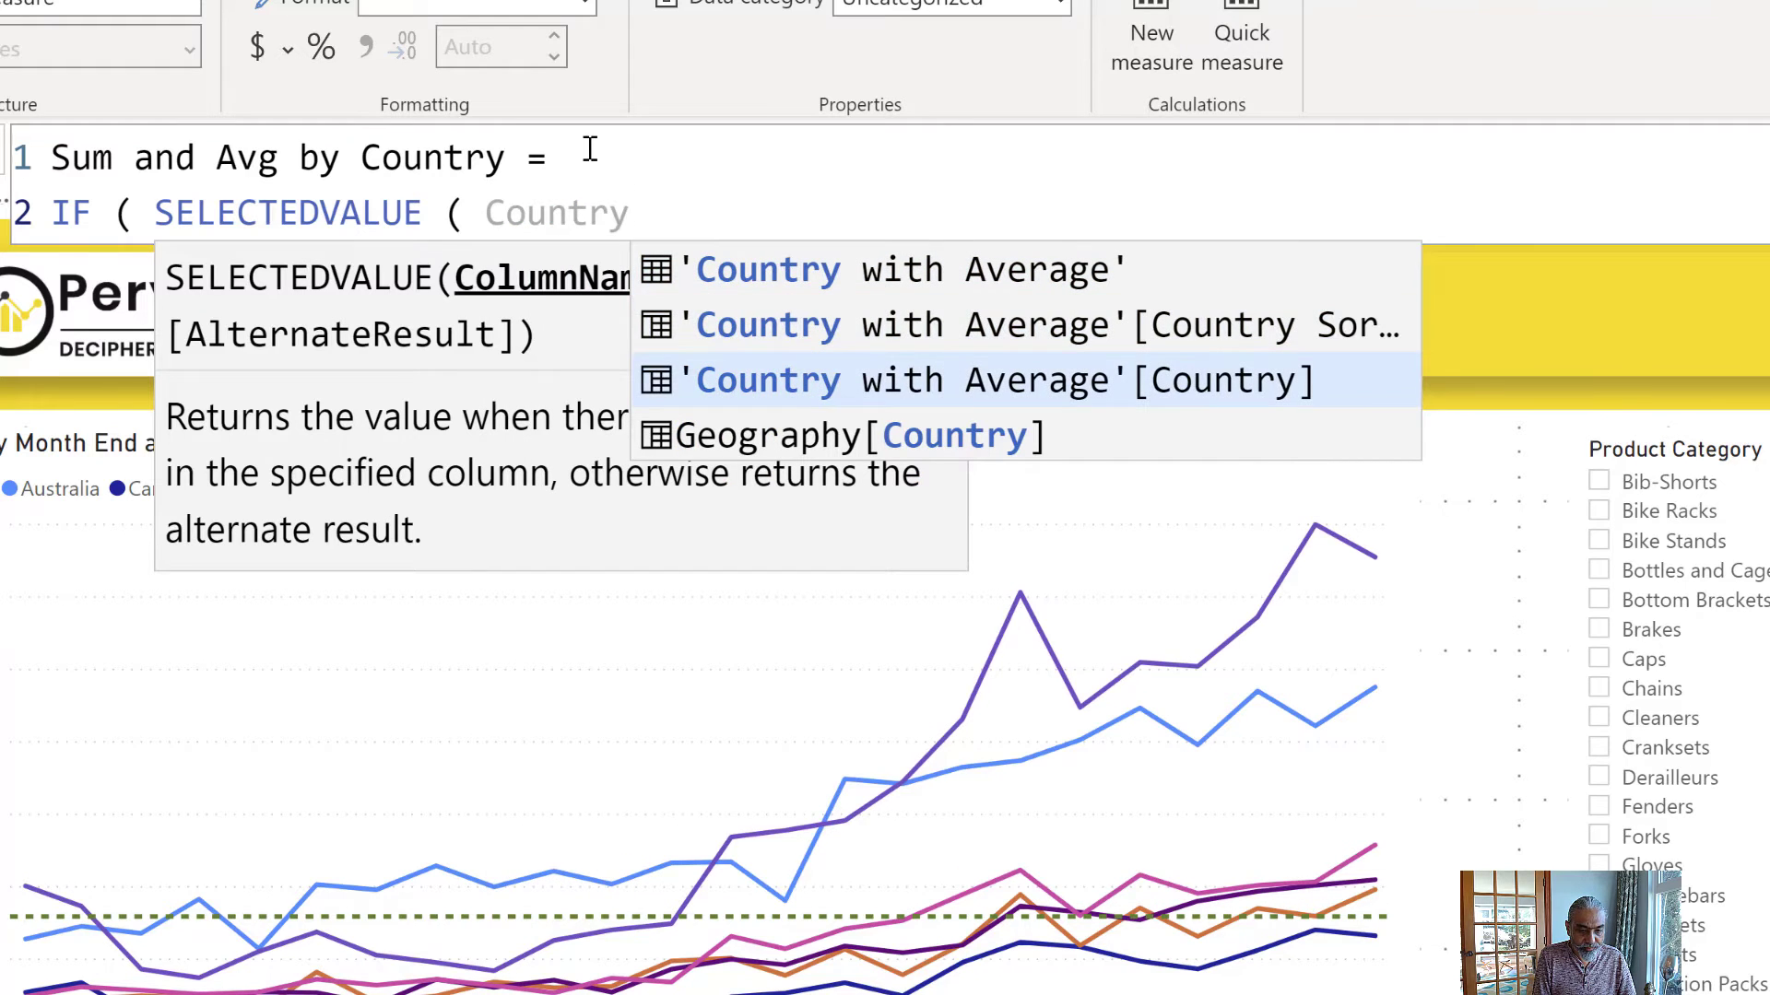
pyautogui.press('Tab')
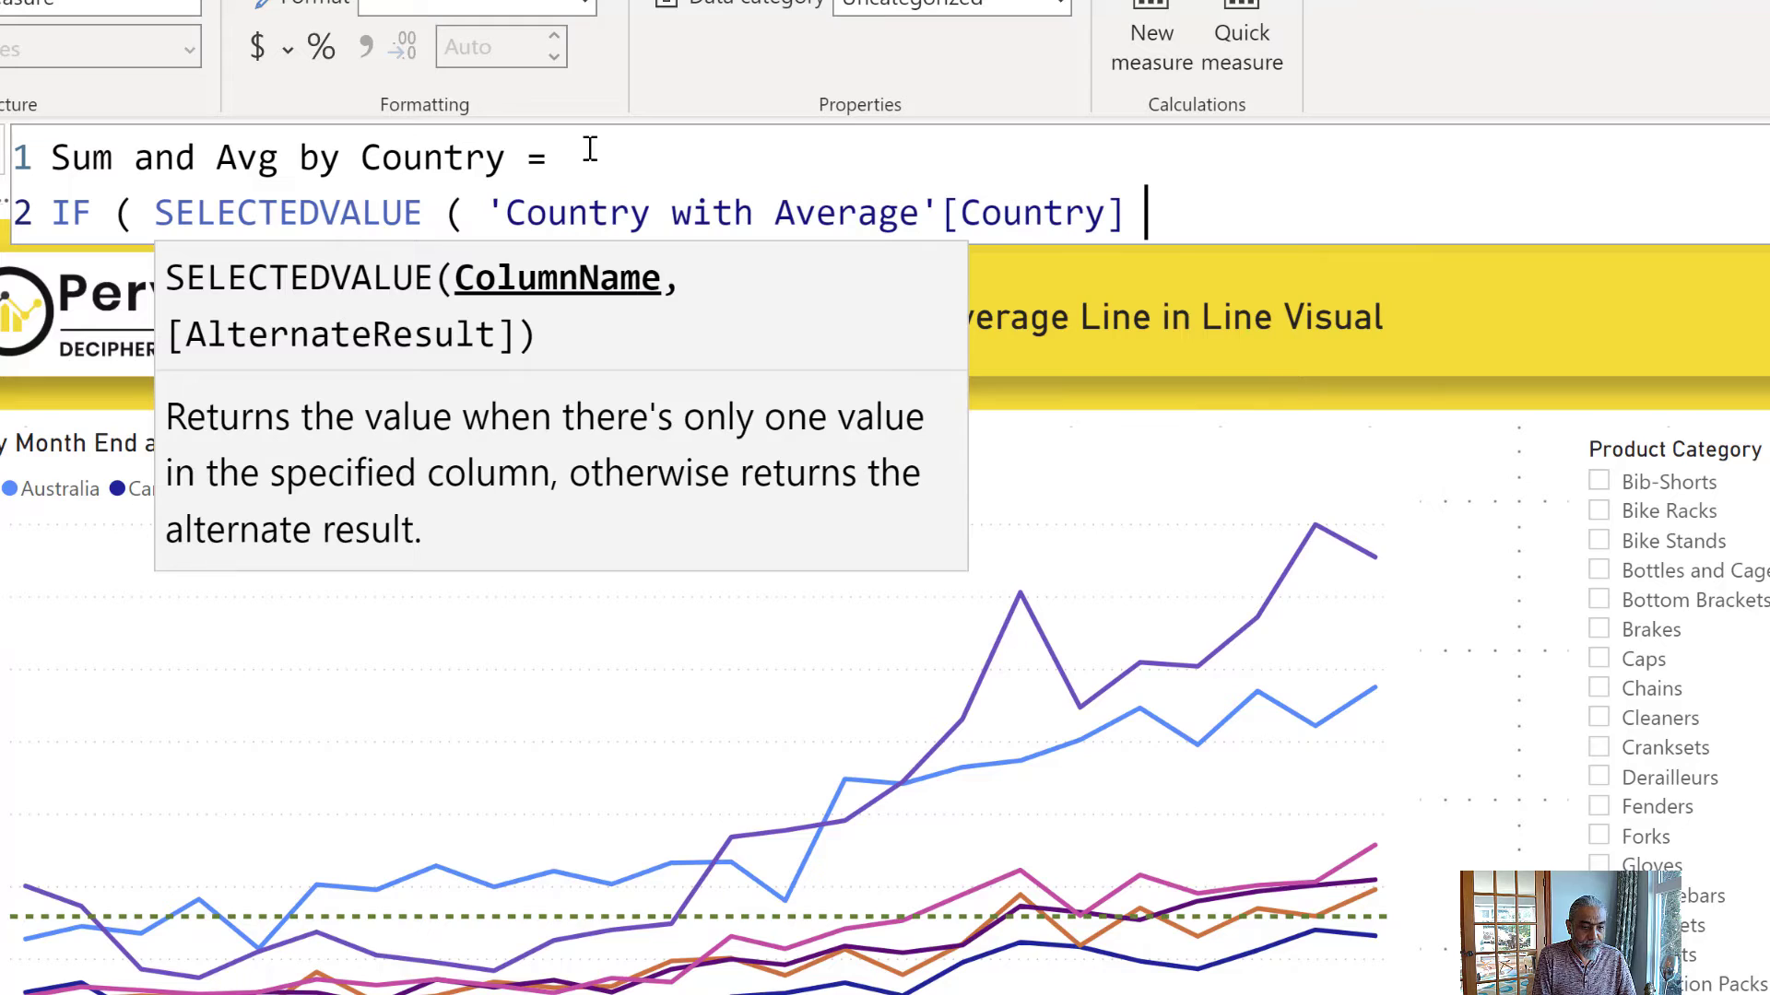
pyautogui.press('BackSpace')
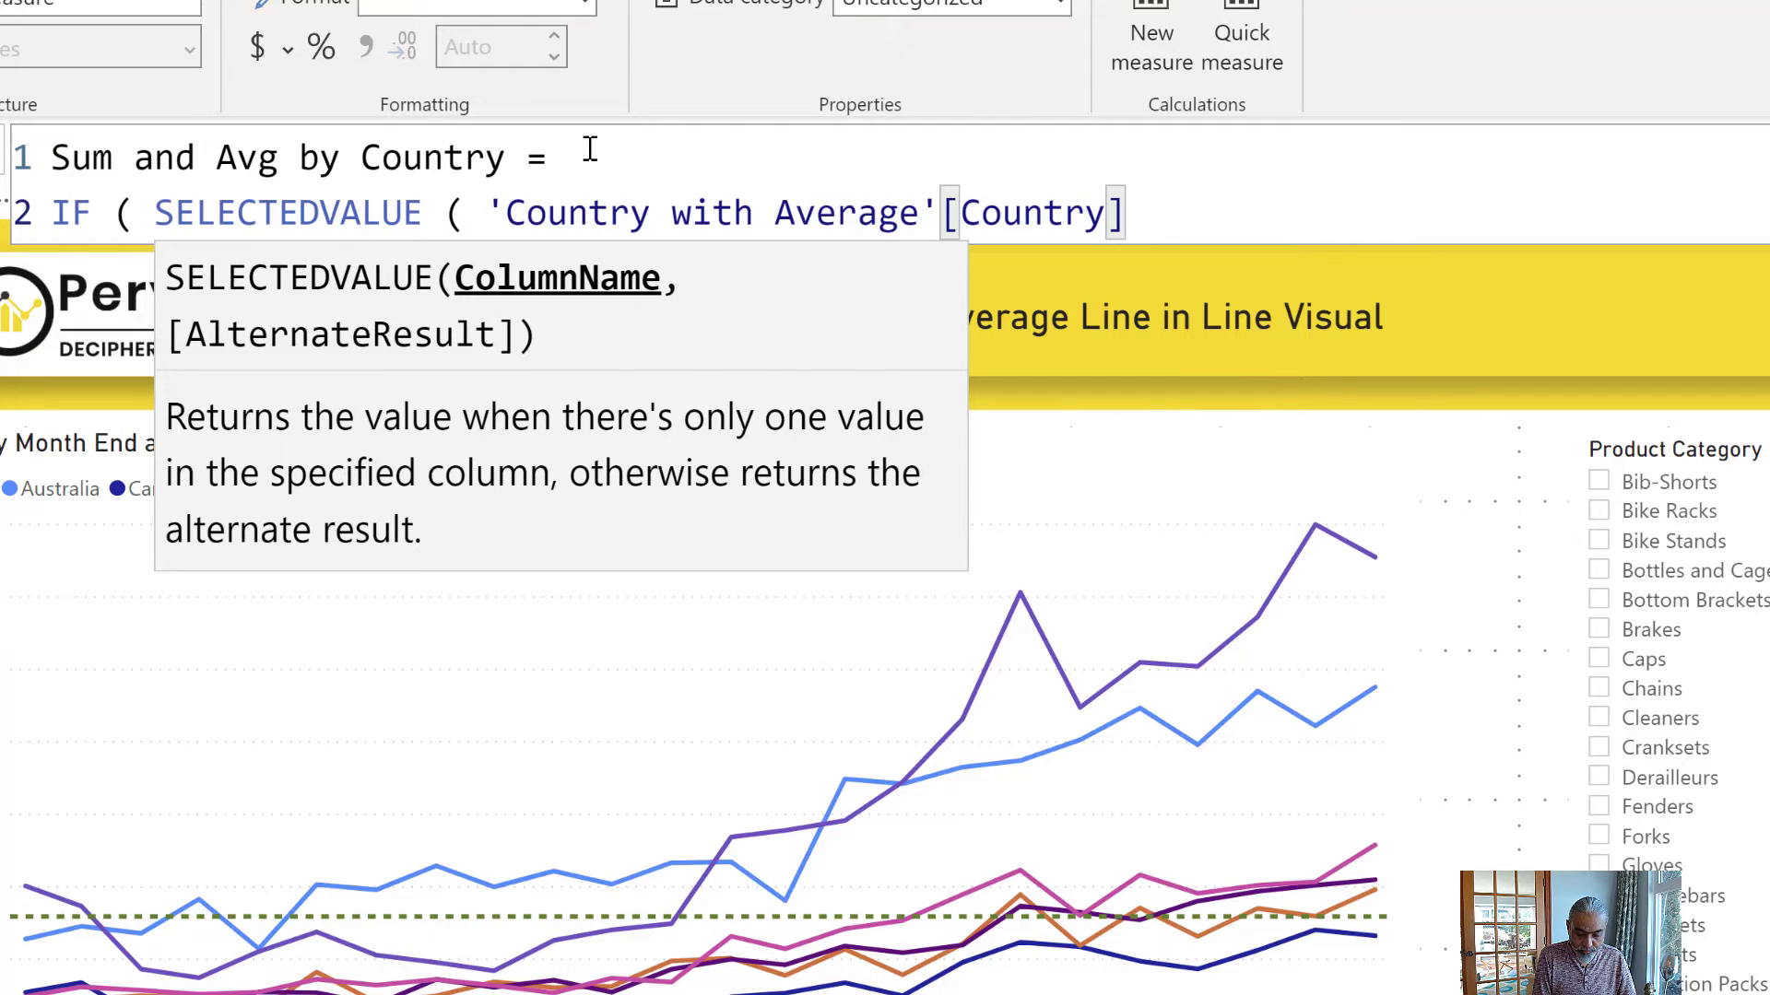
pyautogui.write("'")
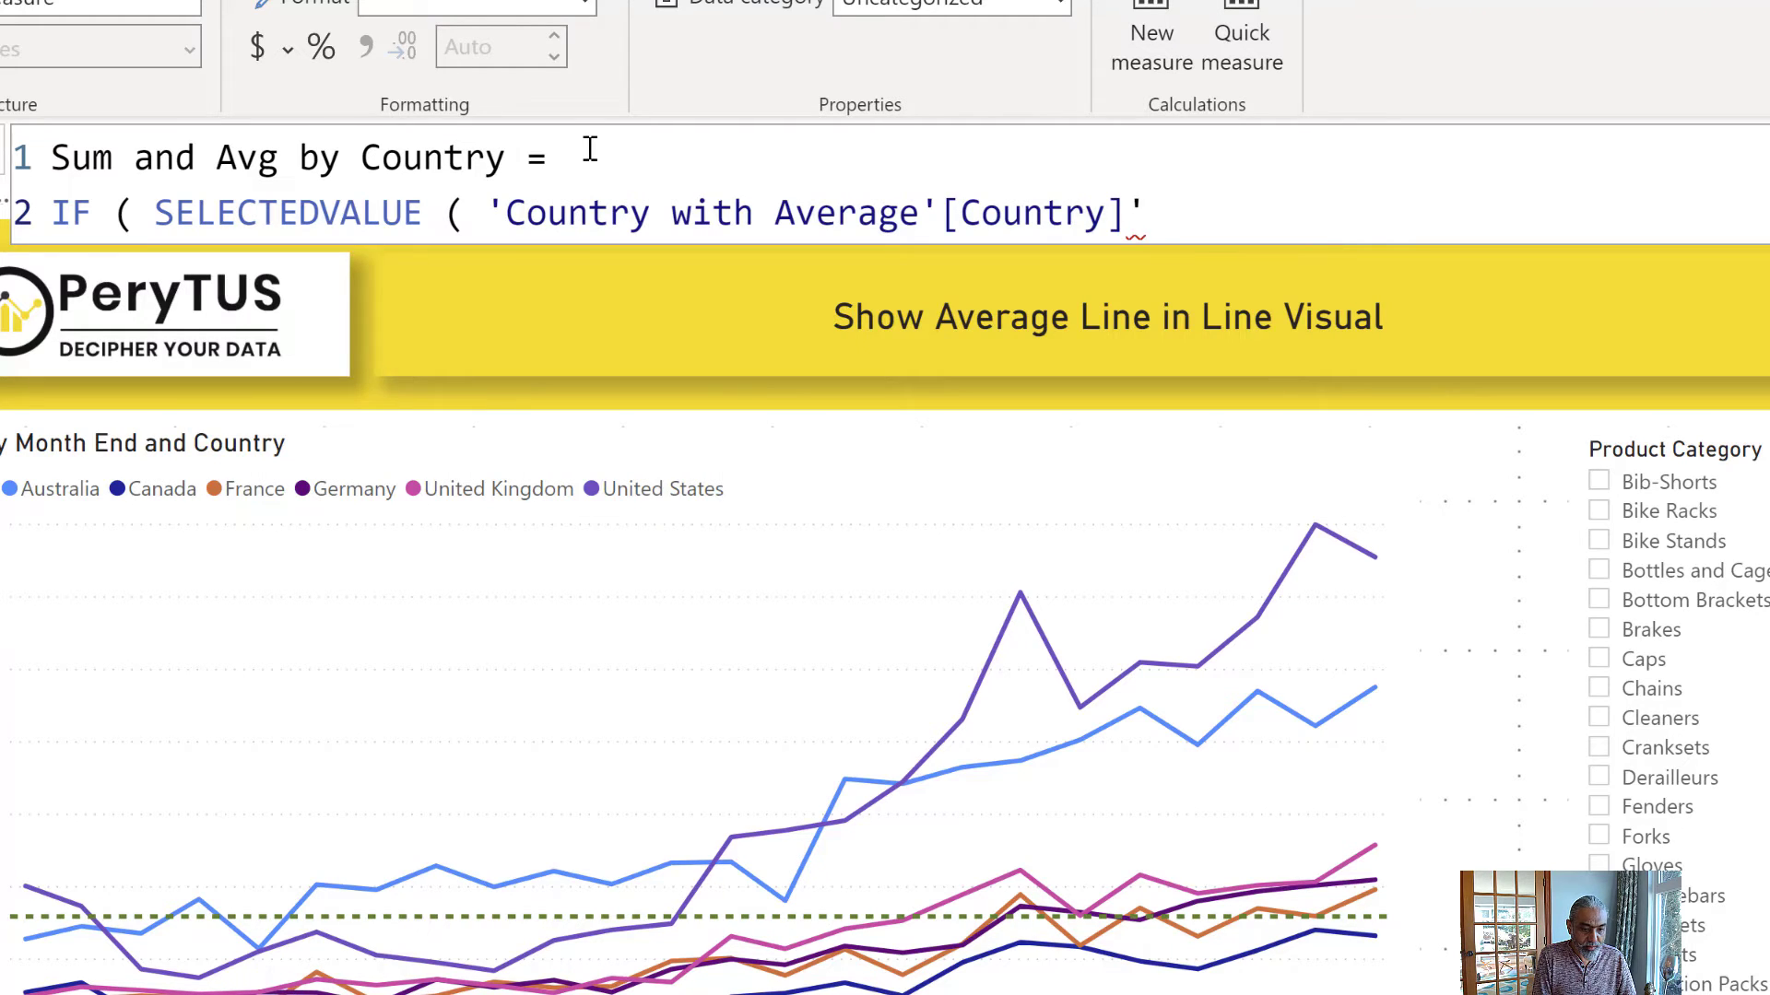
pyautogui.press('BackSpace')
pyautogui.write(') ')
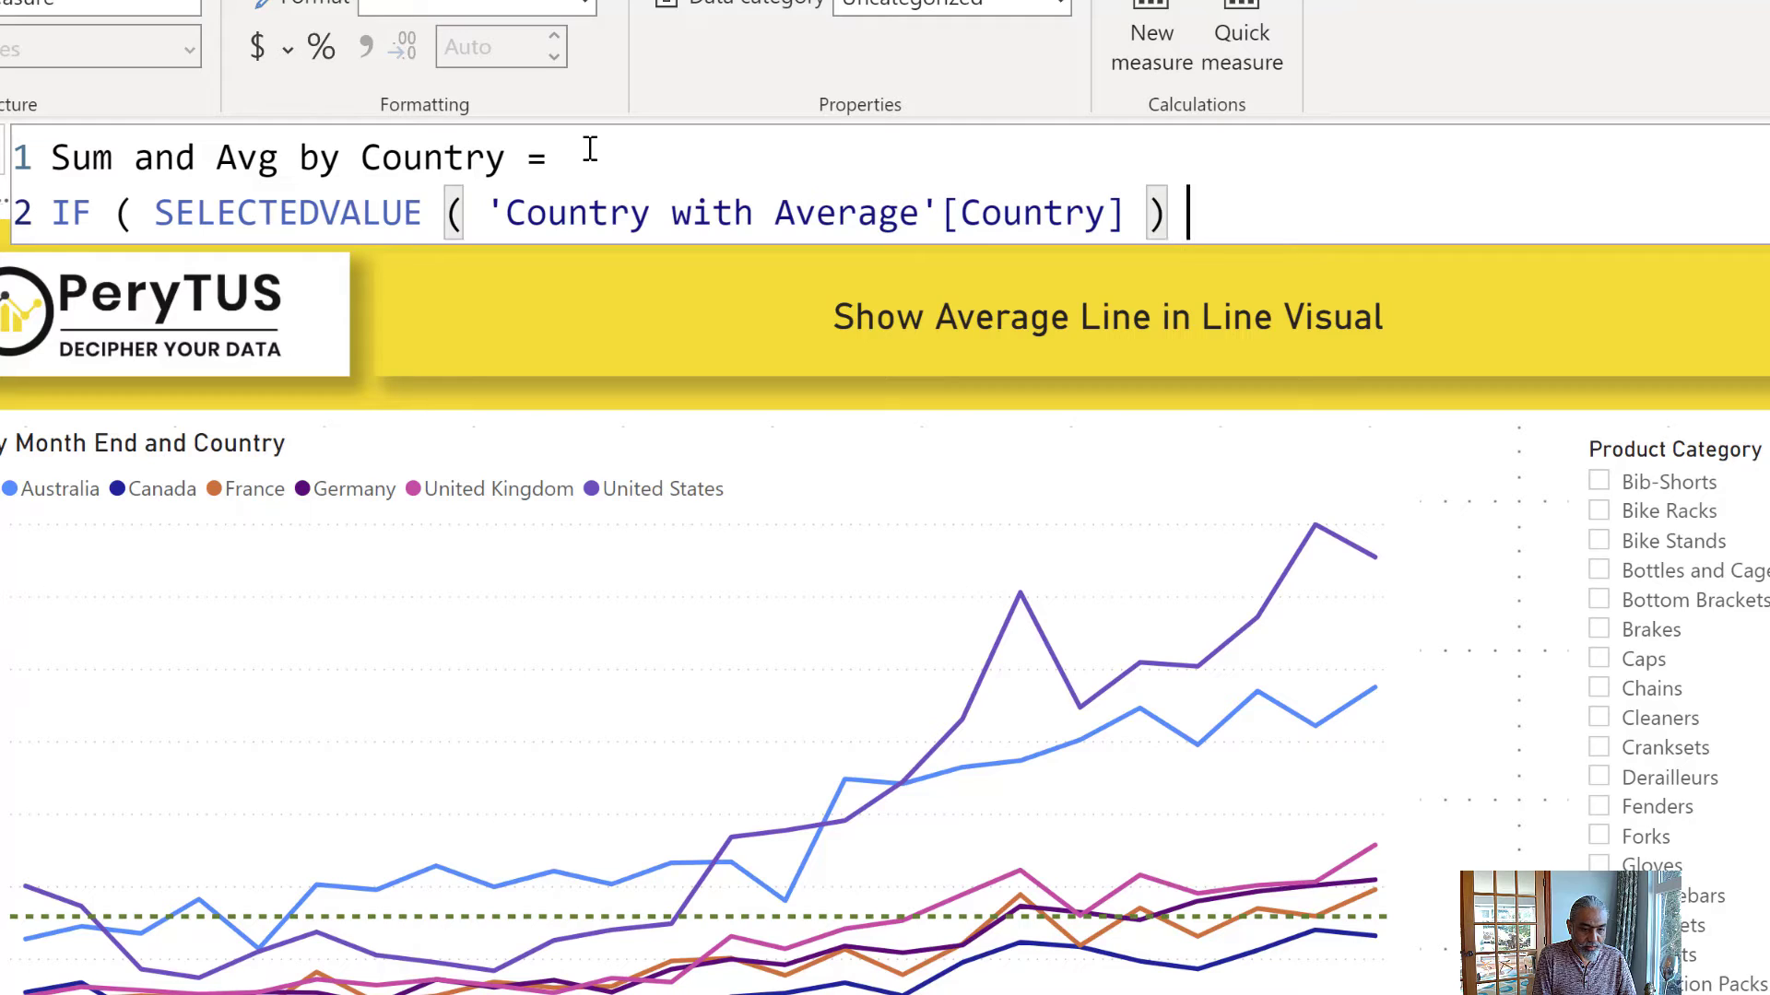
pyautogui.write('= "Average"')
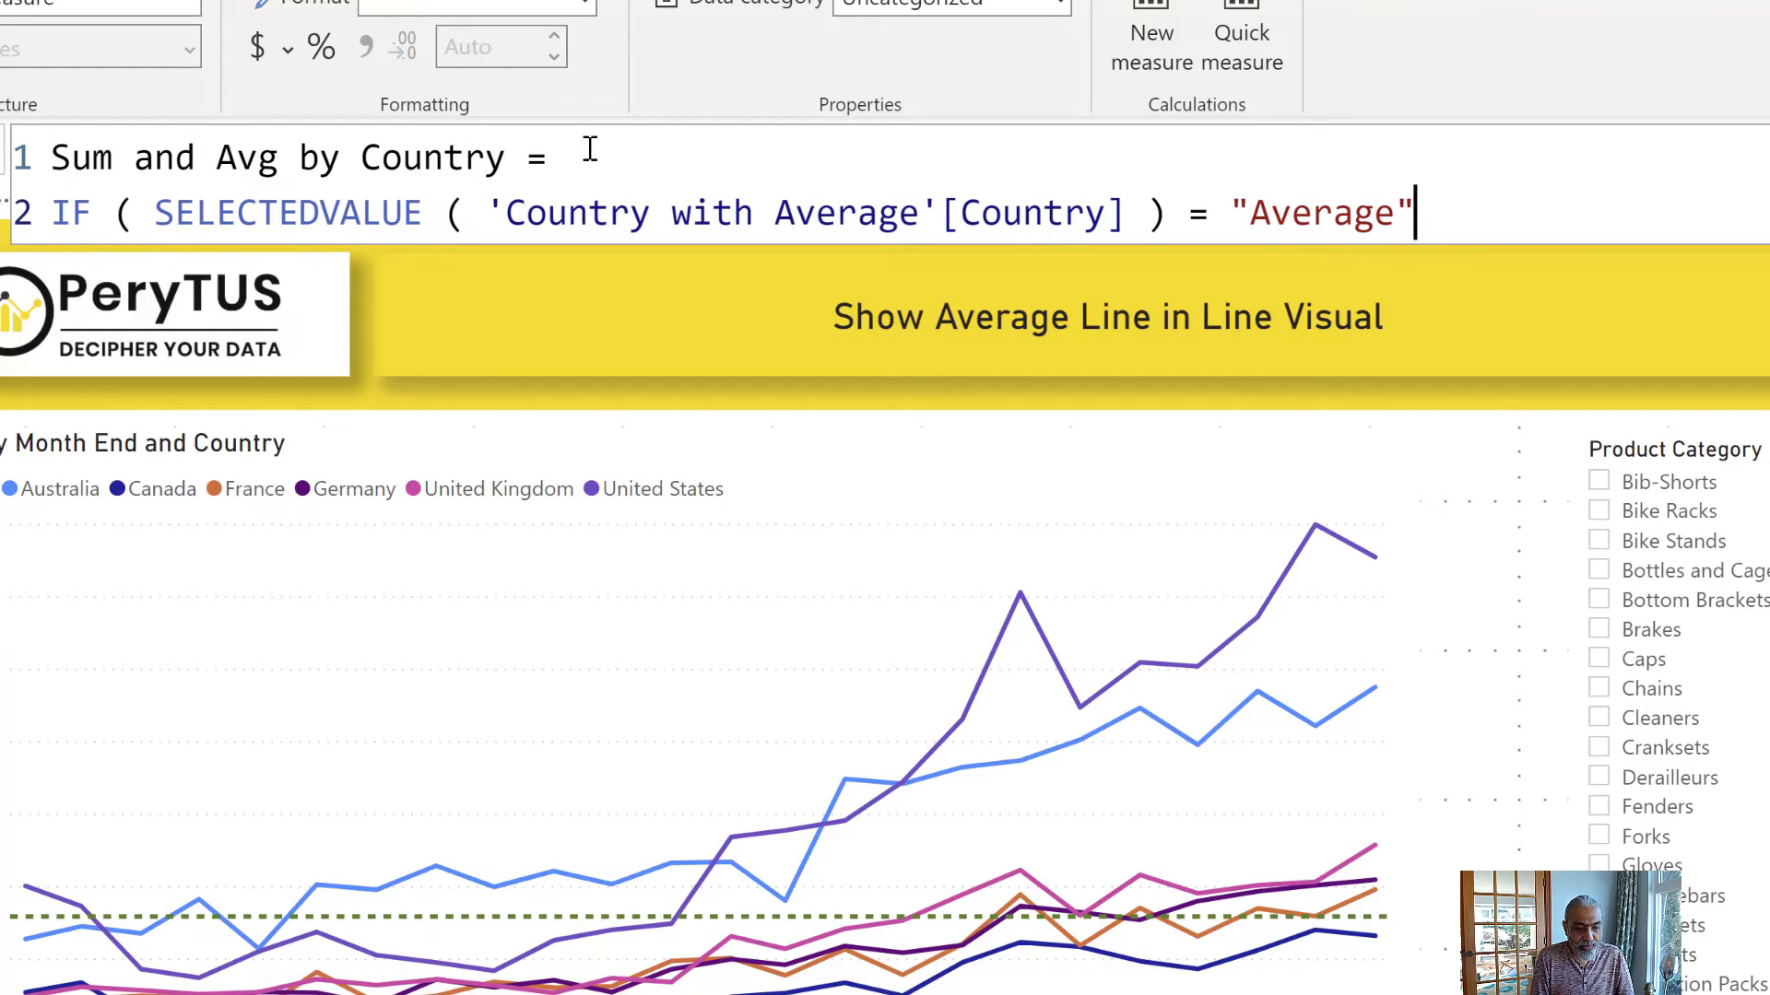
pyautogui.write(',')
pyautogui.hotkey('shift', 'Return')
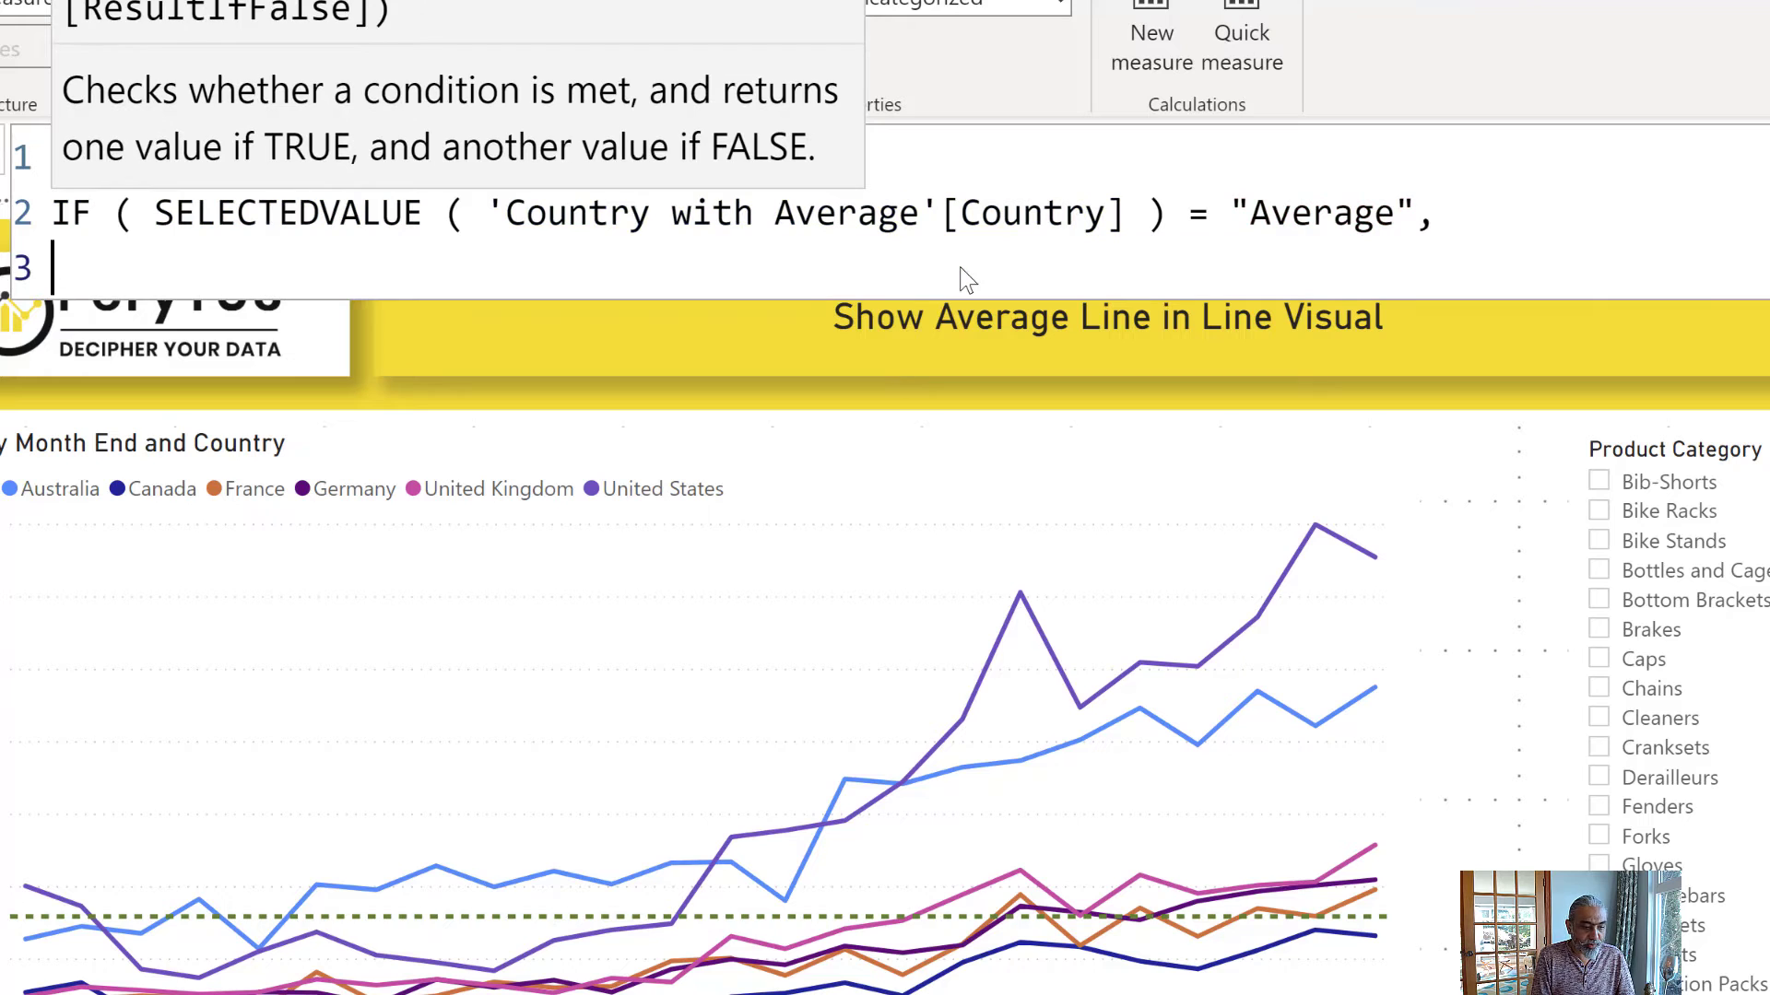
# Start the IF's true result as an AVERAGEX function iterating over VALUES ( Geography[Country] ).
pyautogui.write('AVERAGEX ')
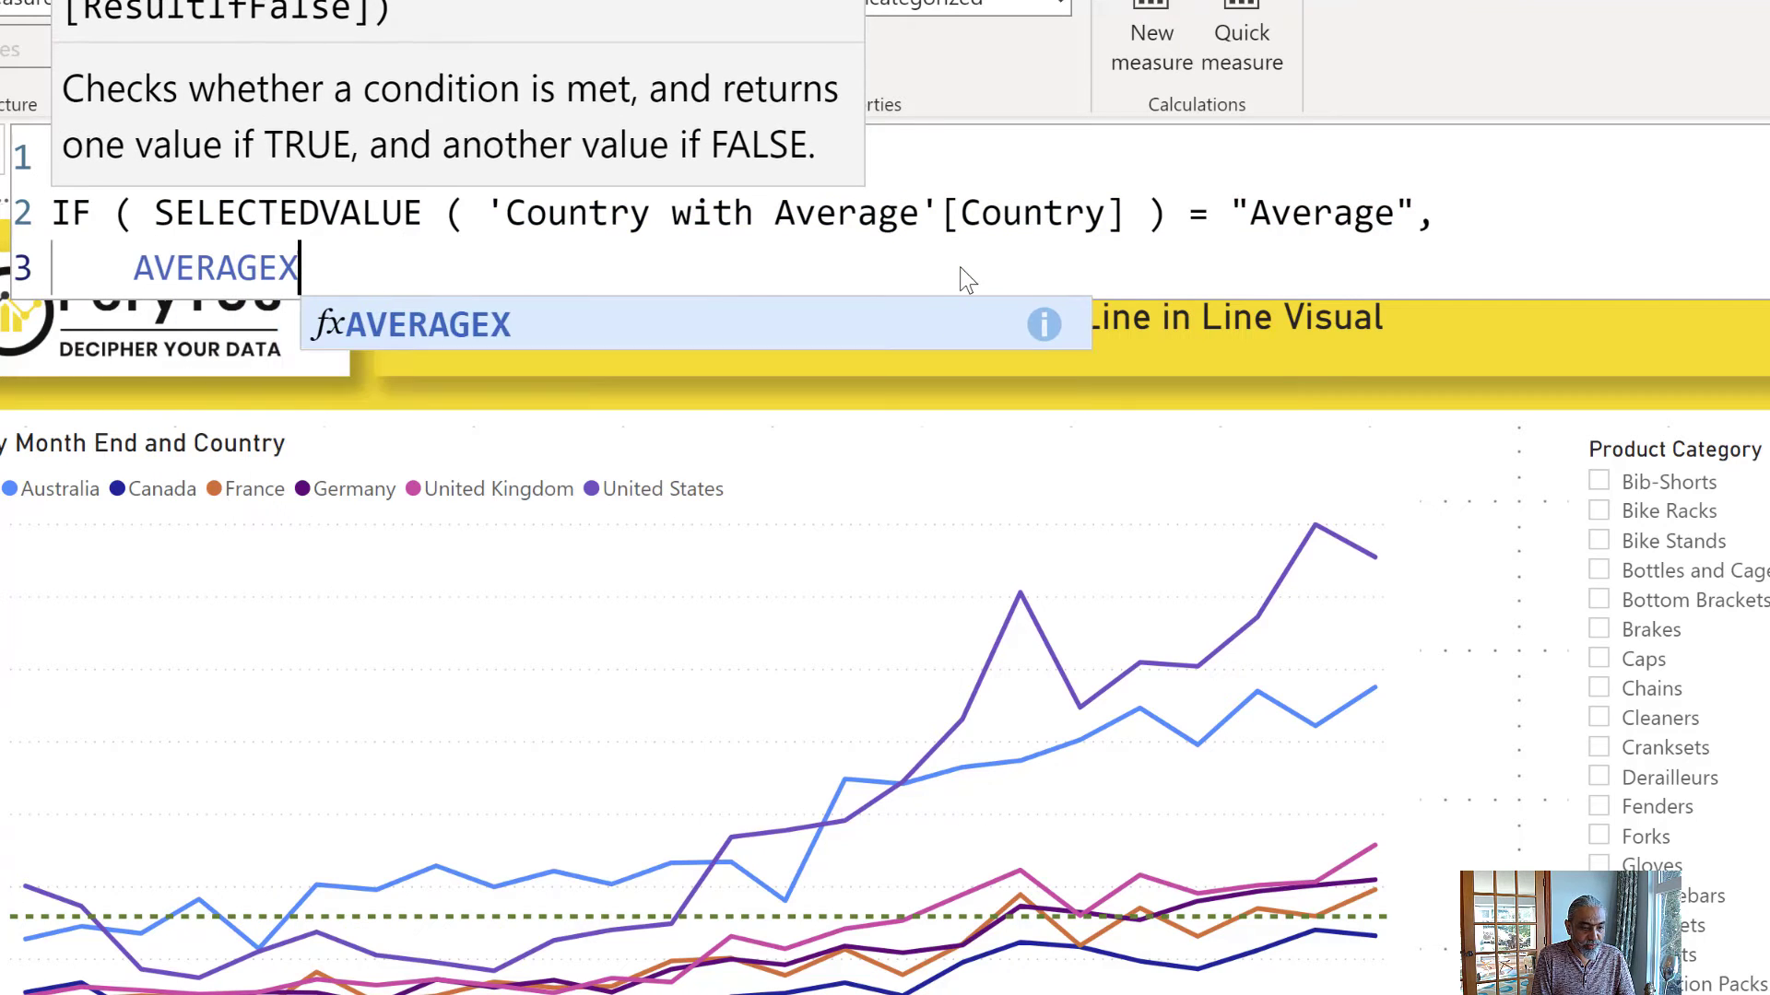
pyautogui.write('( VALU')
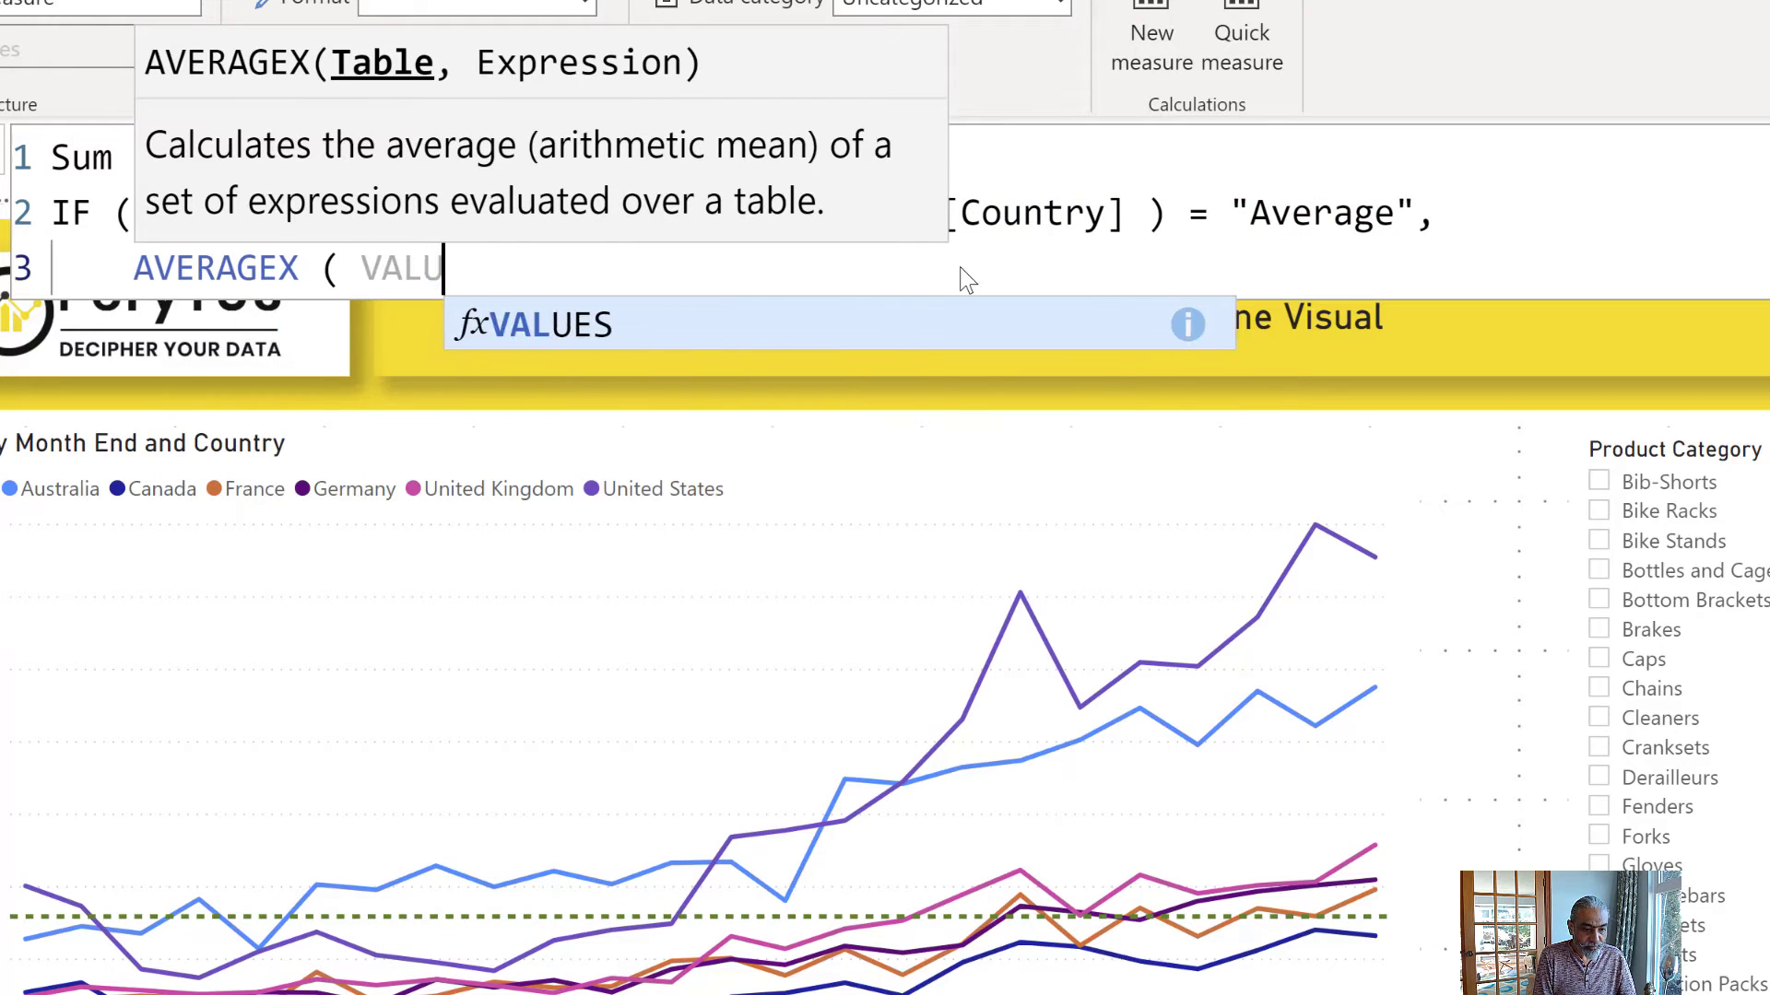
pyautogui.write('ES ( Geo')
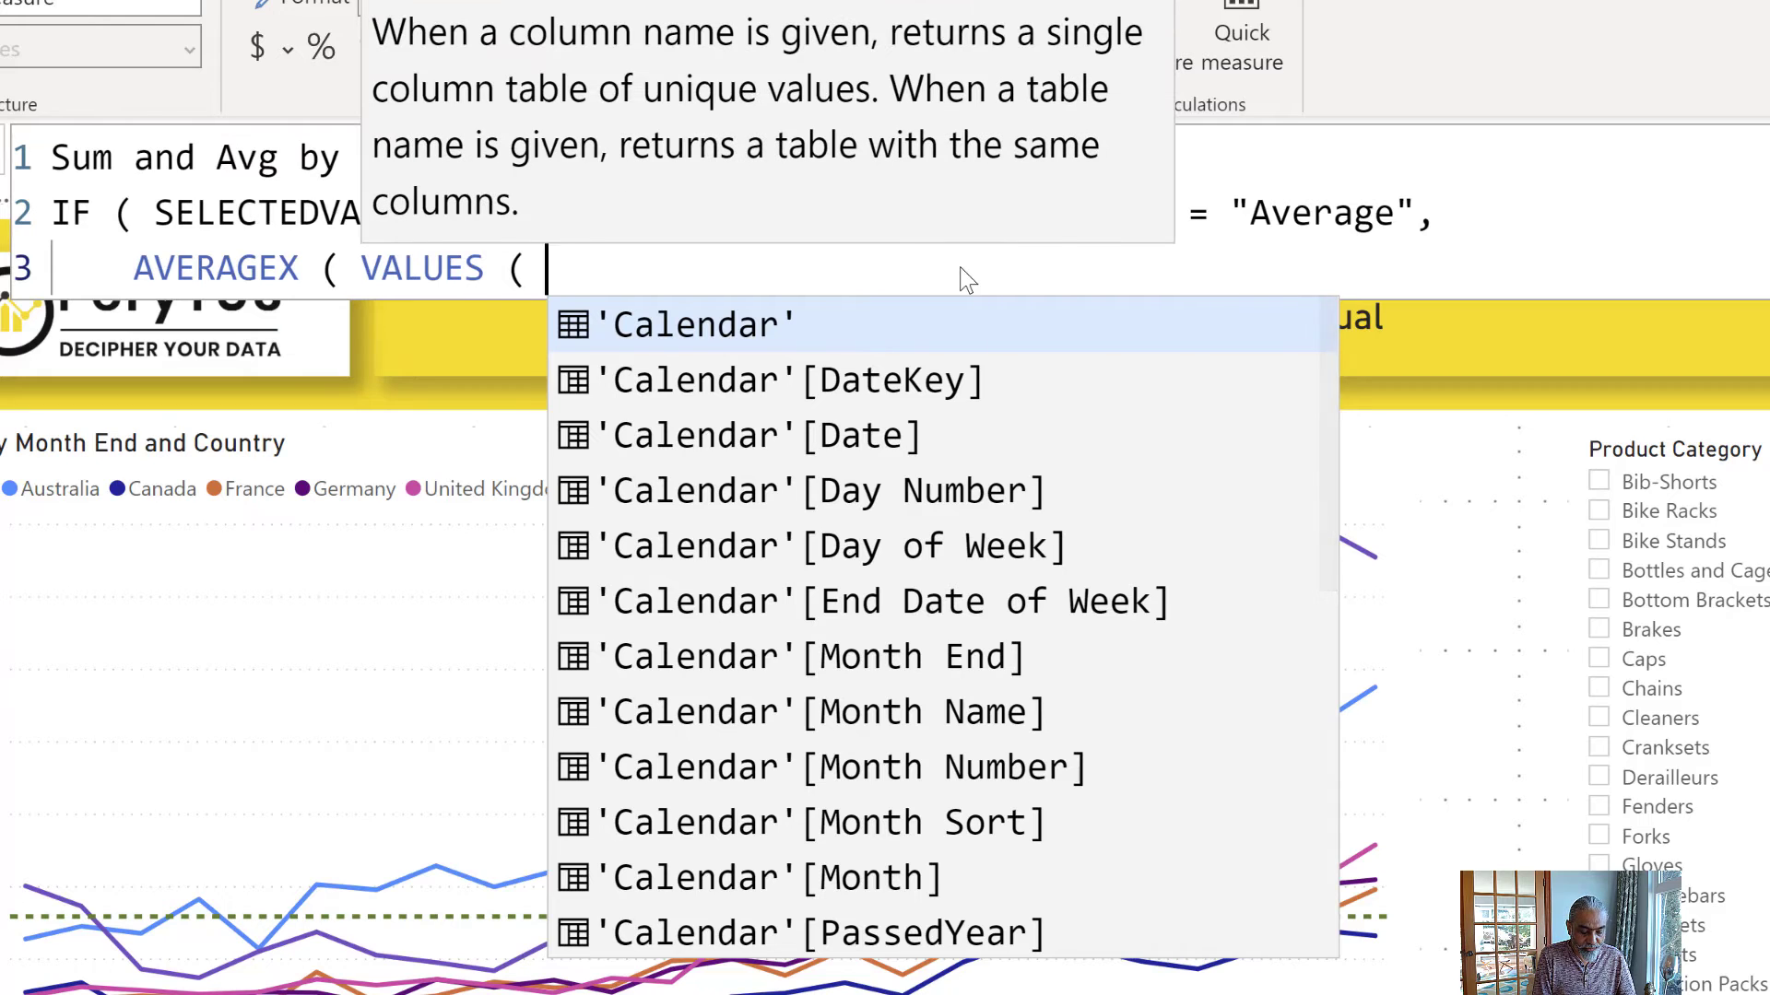
pyautogui.press('Down')
pyautogui.press('Down')
pyautogui.press('Down')
pyautogui.press('Down')
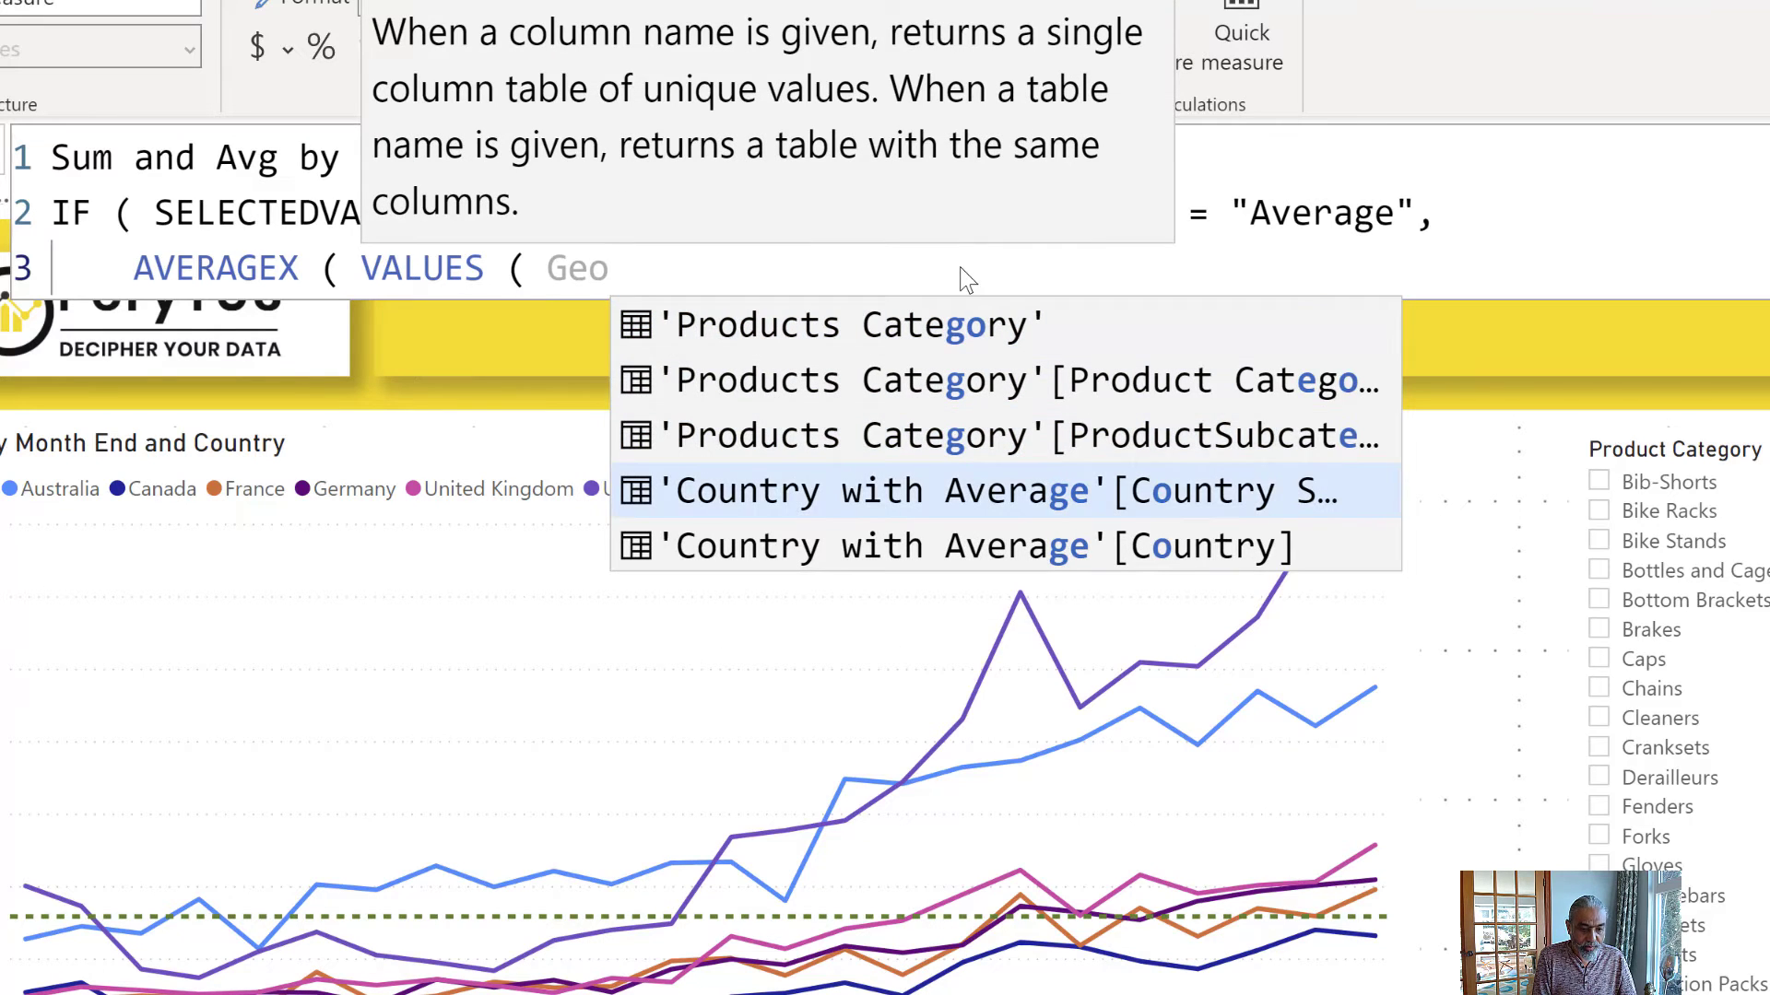
pyautogui.press('Up')
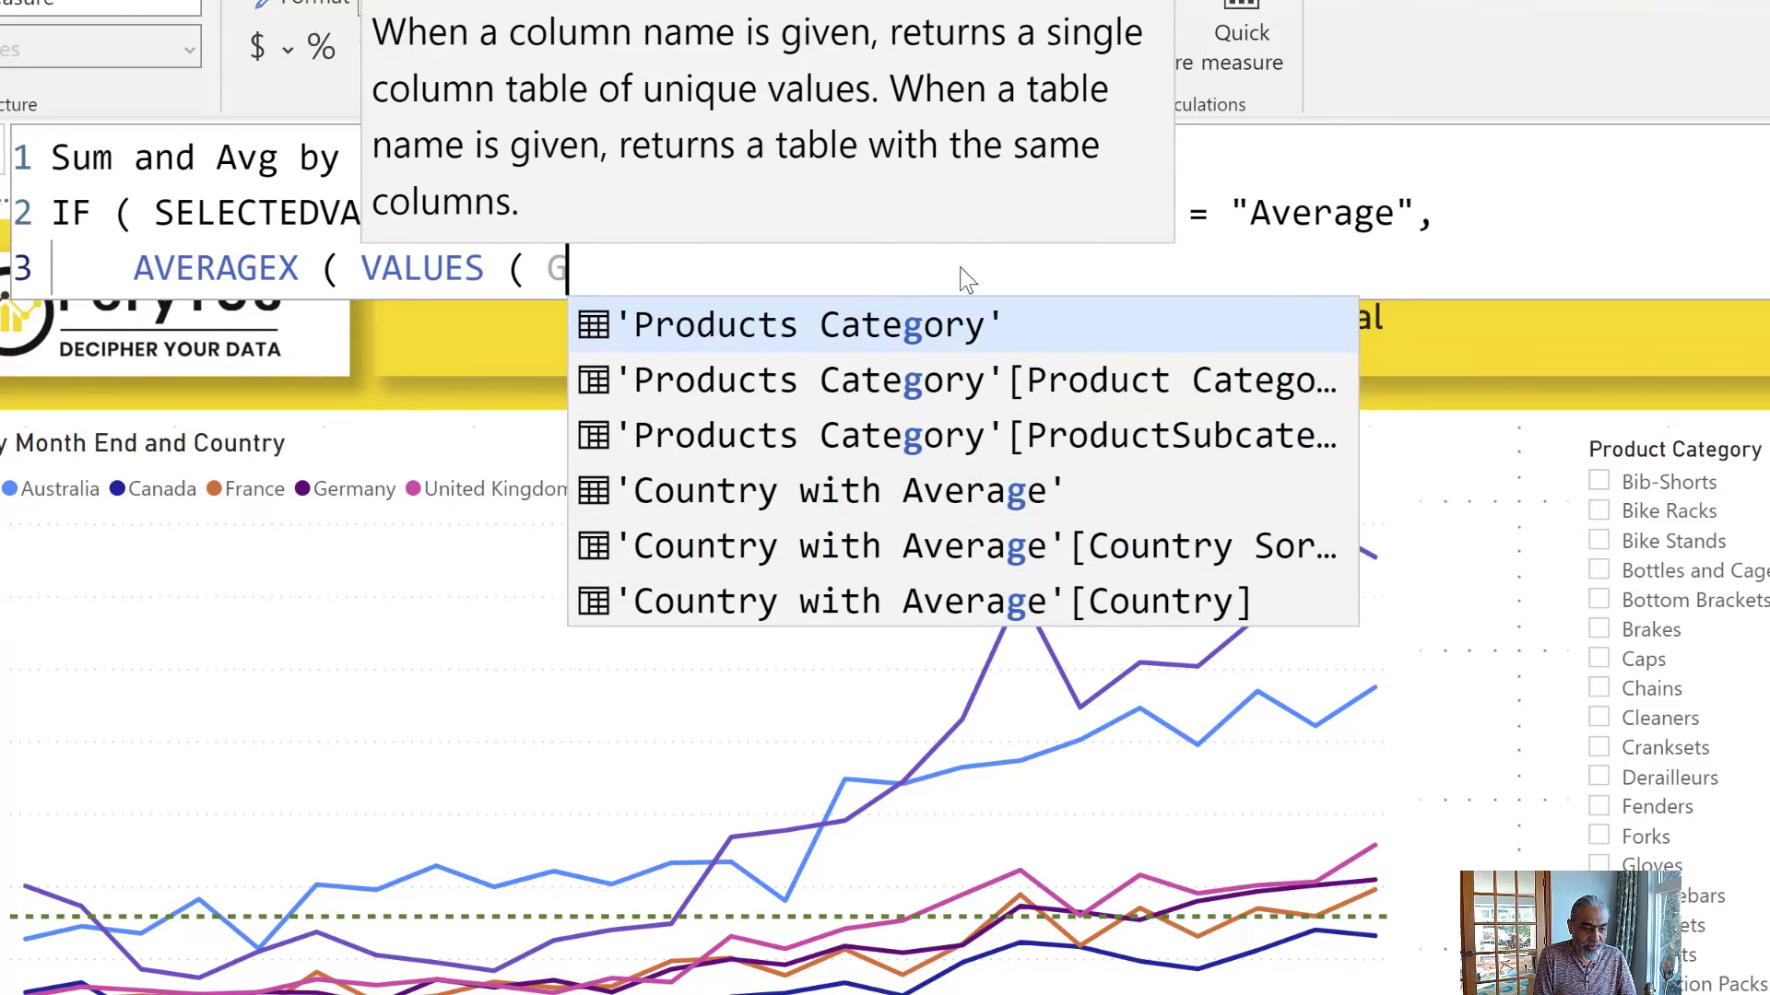
pyautogui.write('grpah')
pyautogui.press('Down')
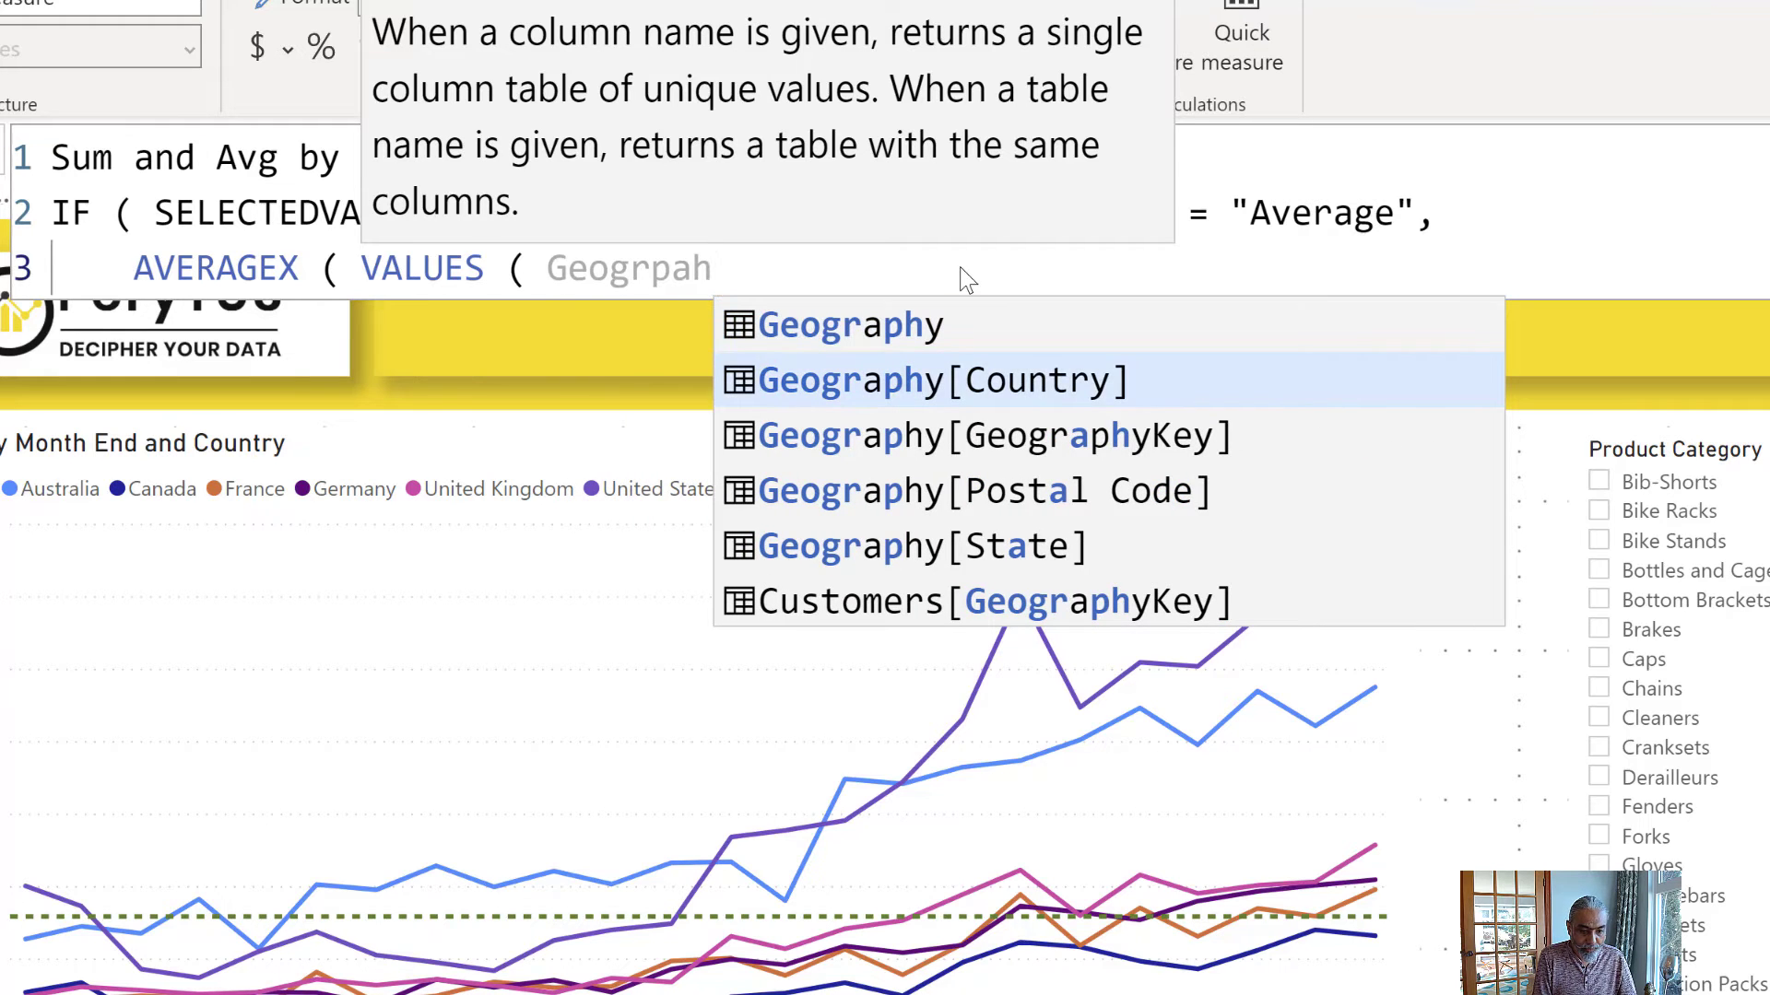
pyautogui.press('Tab')
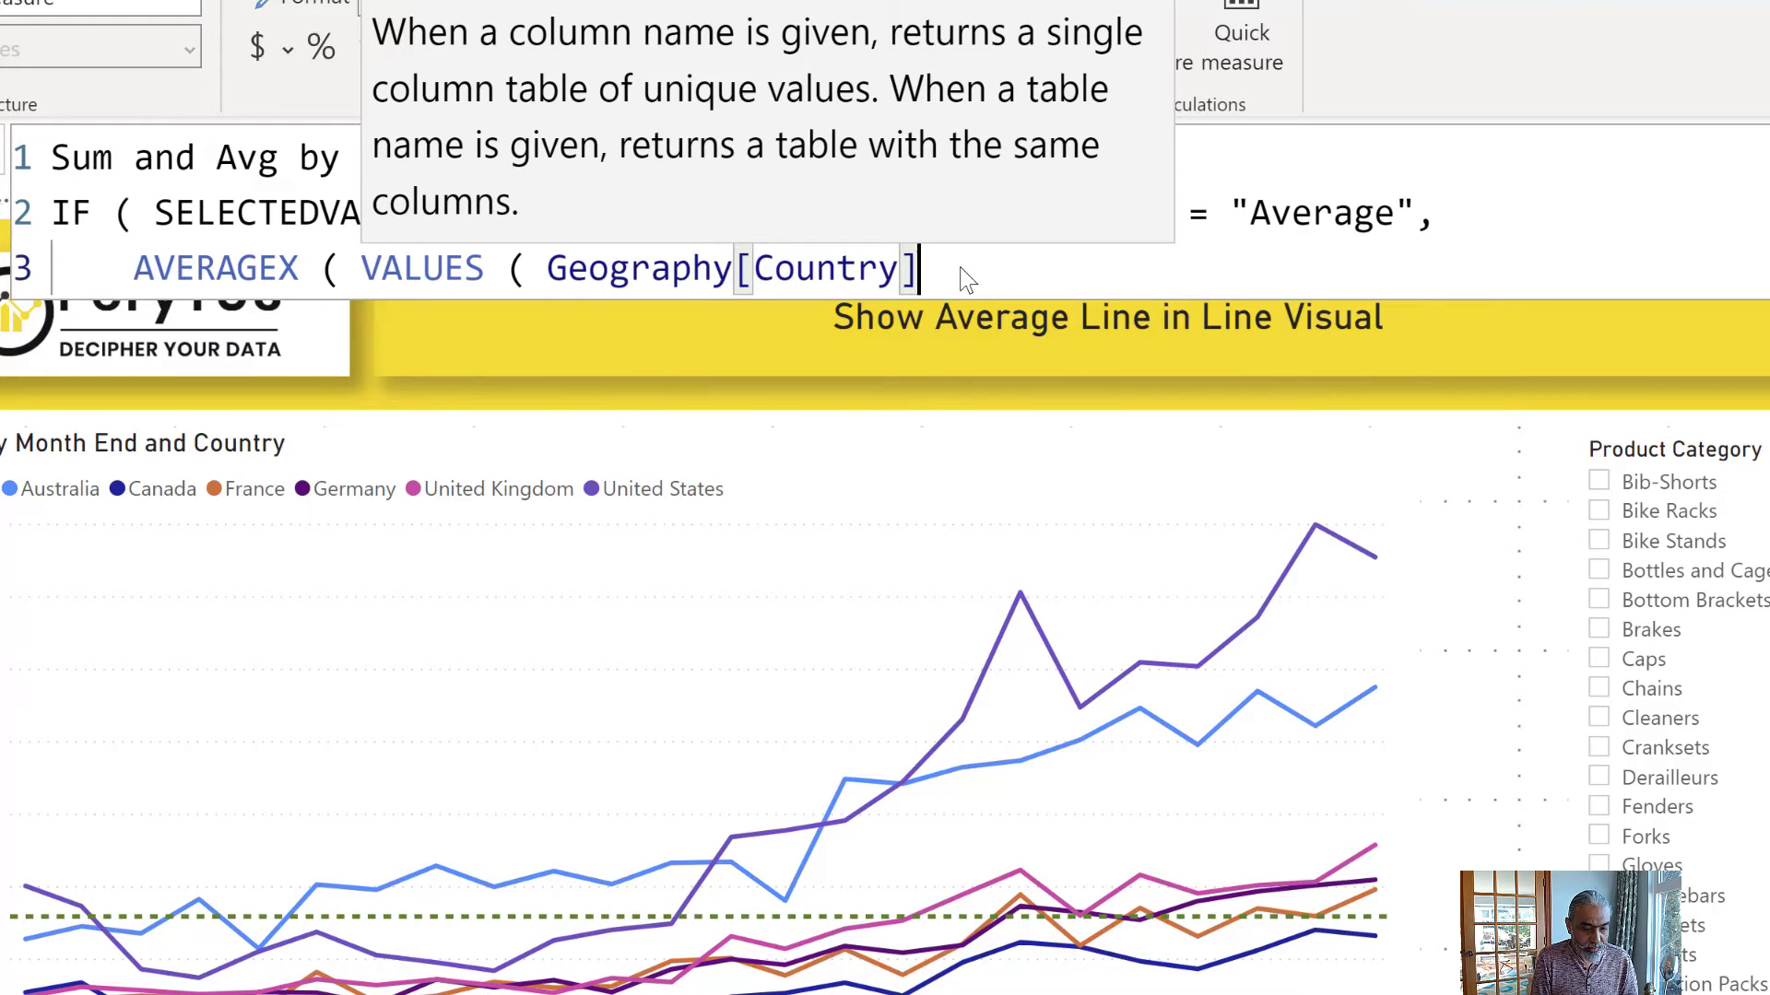
pyautogui.write(') ')
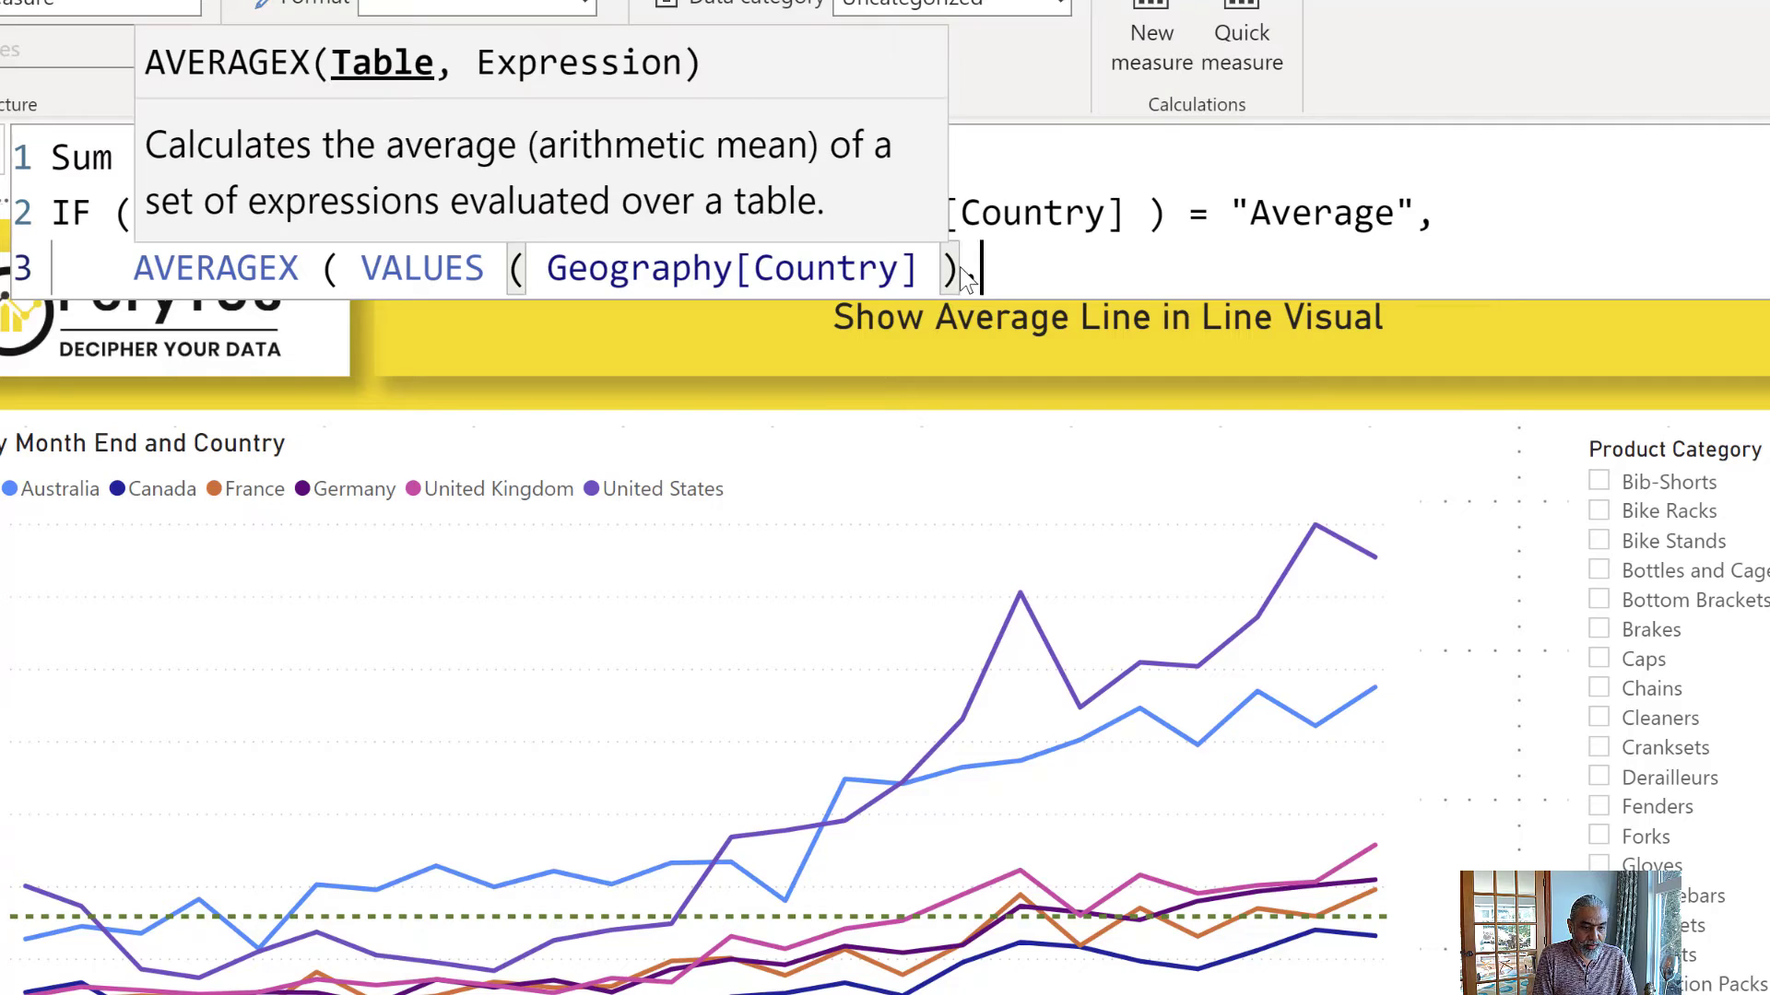
# Set [Sales] as the AVERAGEX expression, close the function with a comma, and start a fourth line.
pyautogui.write(', [')
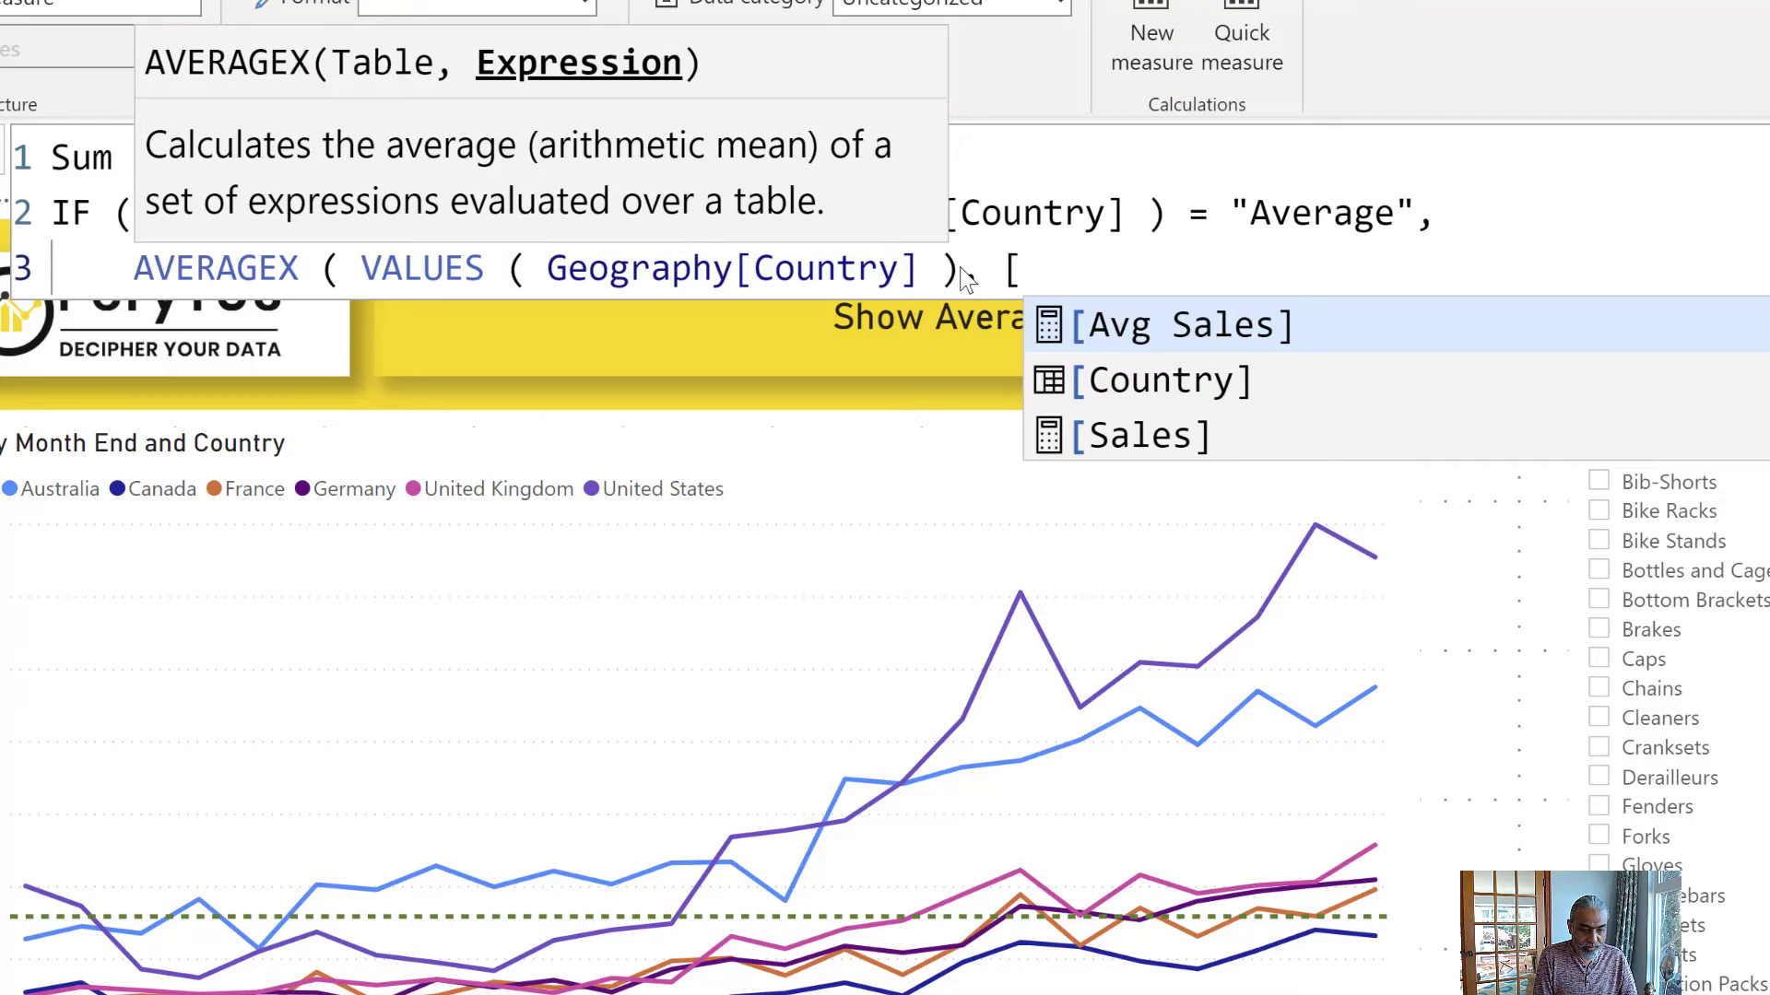
pyautogui.press('Down')
pyautogui.press('Down')
pyautogui.press('Tab')
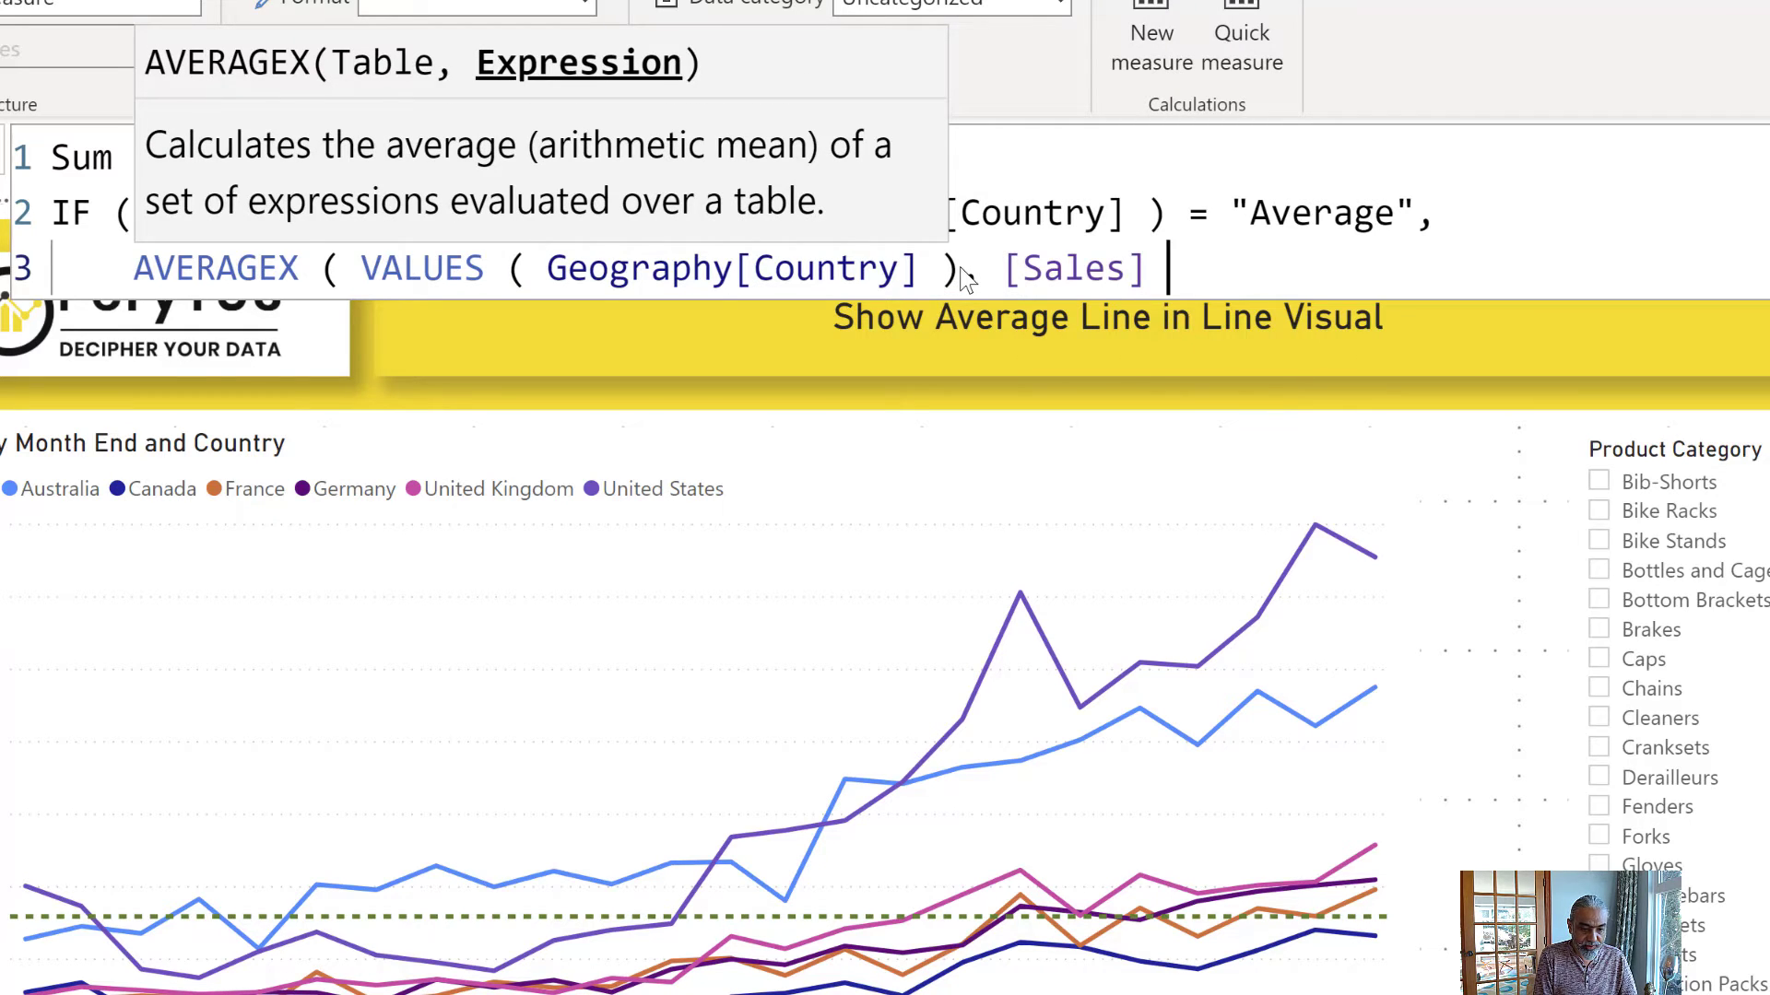
pyautogui.write('),')
pyautogui.press('Return')
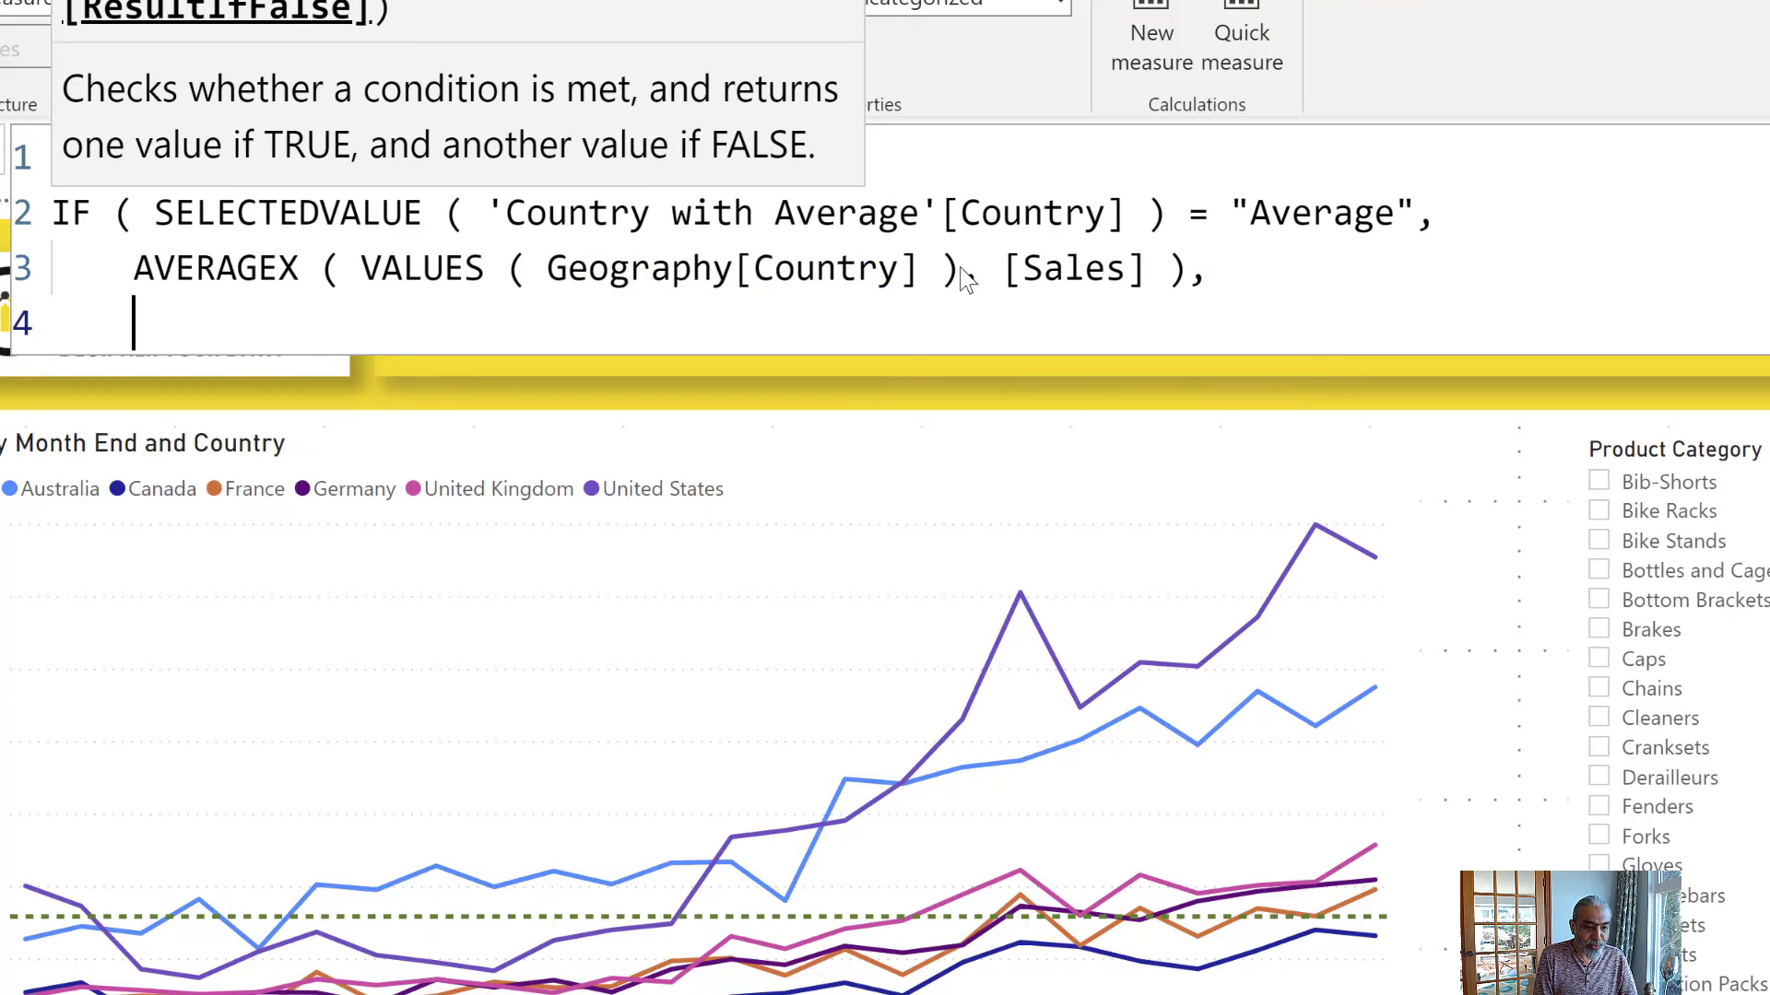
# Open a CALCULATE function for the IF's false result with [Sales] as its expression and start a line for its filter.
pyautogui.write('CALCULA')
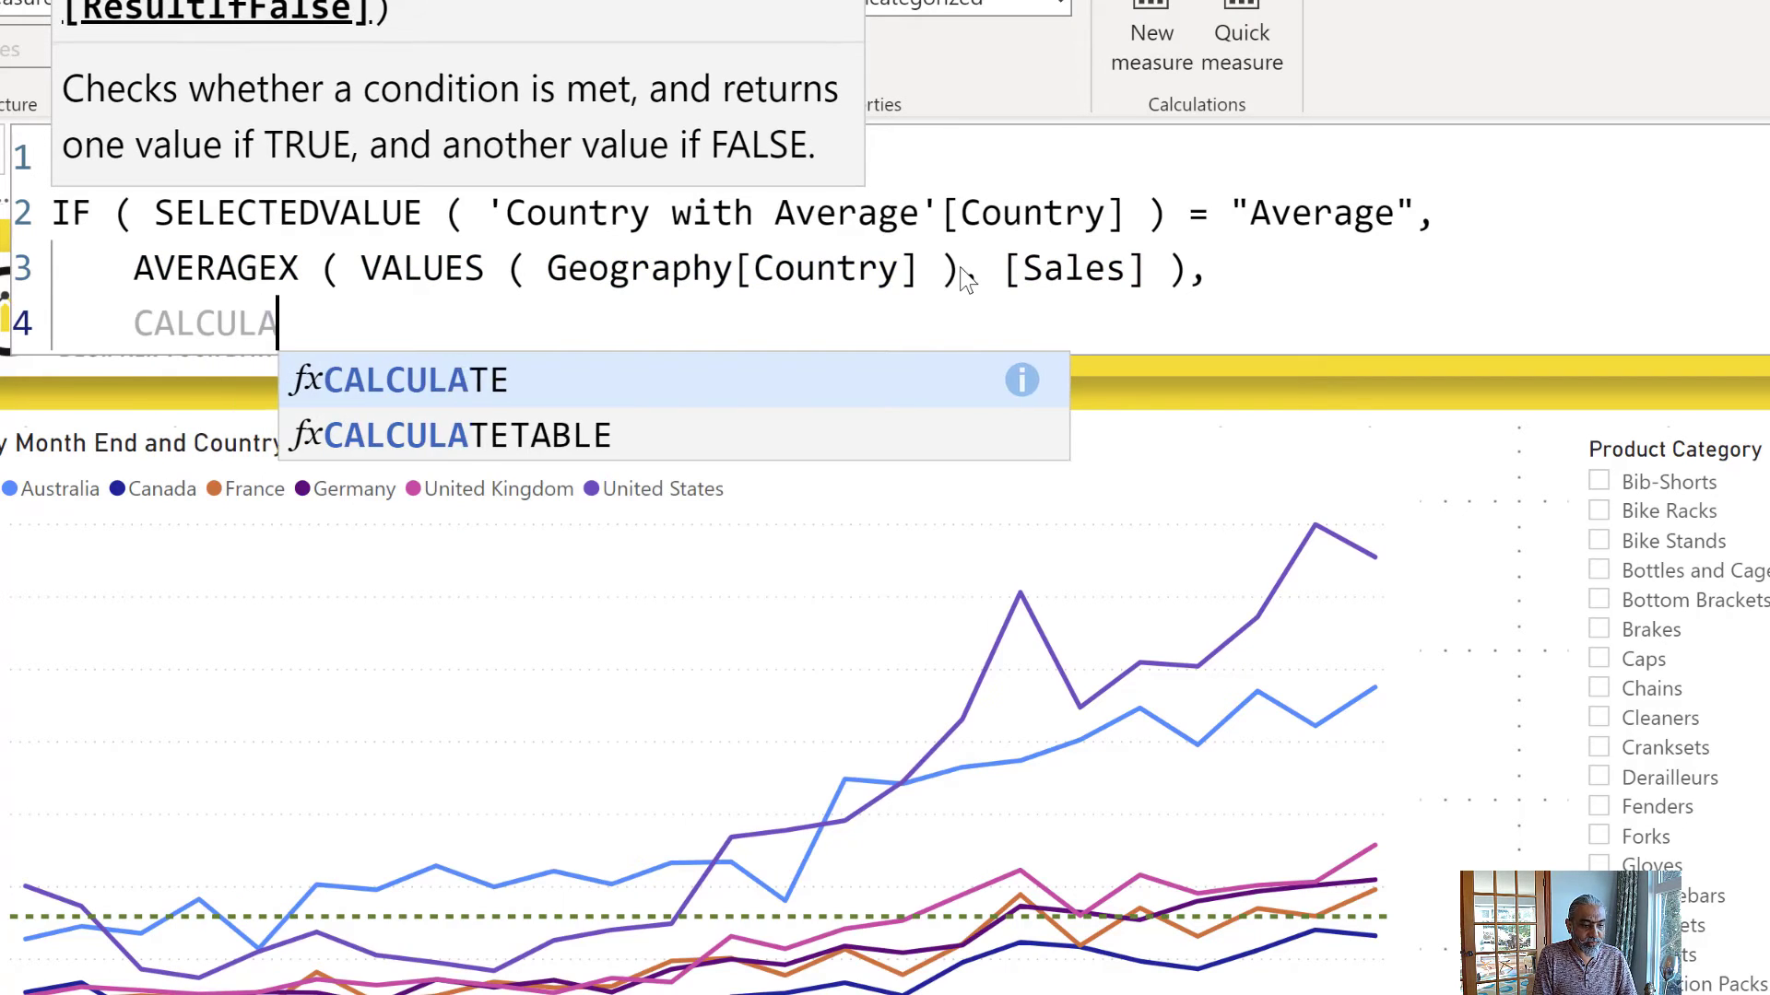
pyautogui.press('Tab')
pyautogui.write('(')
pyautogui.press('Return')
pyautogui.write('[S')
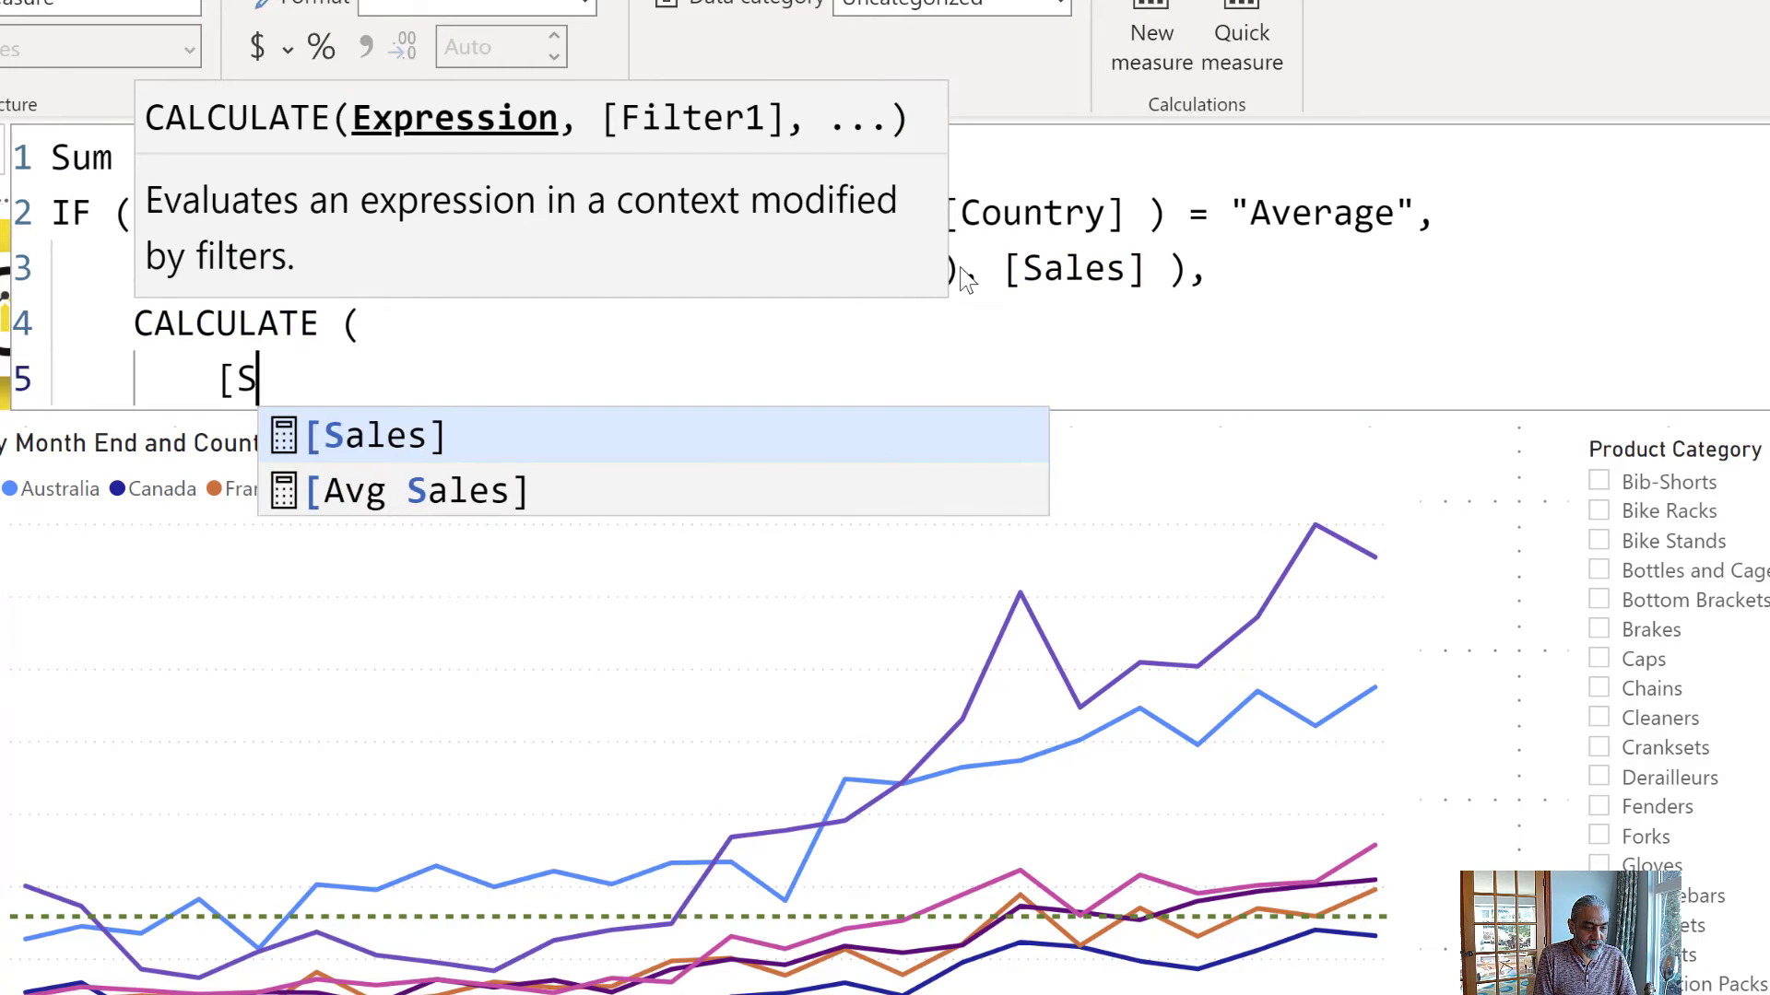
pyautogui.press('Tab')
pyautogui.write(',')
pyautogui.press('Return')
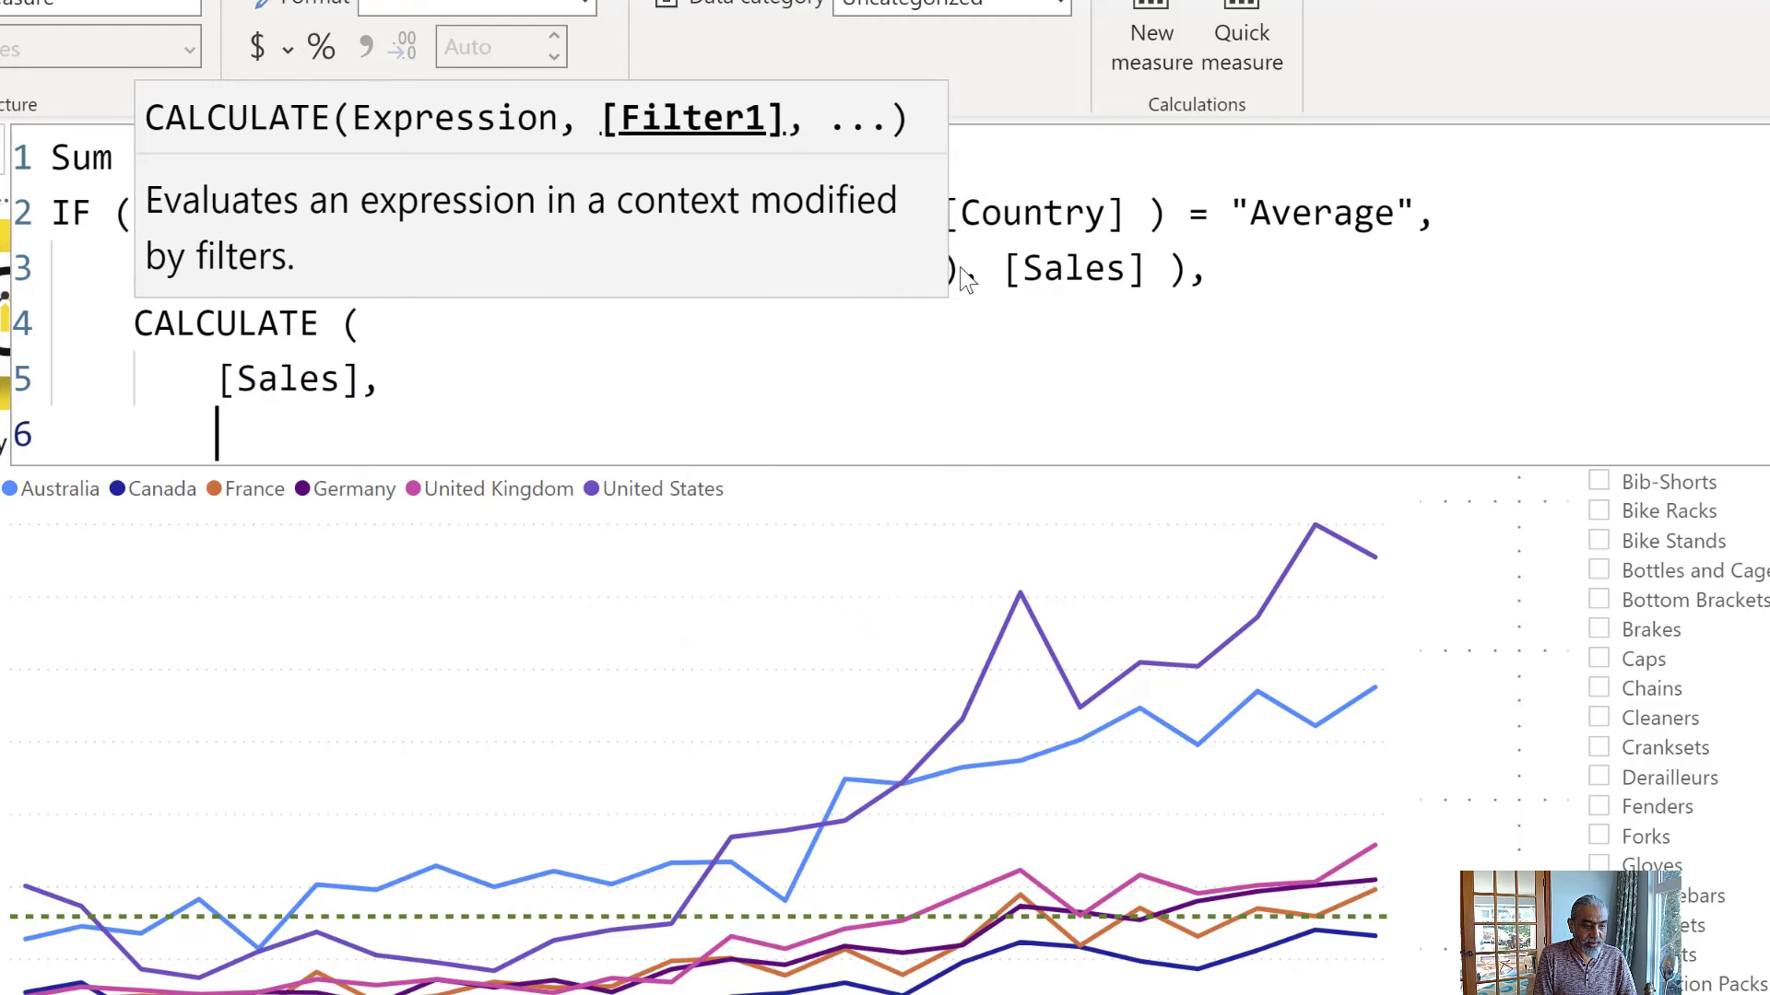
pyautogui.write('KEEPF')
pyautogui.press('BackSpace')
pyautogui.press('BackSpace')
pyautogui.press('BackSpace')
pyautogui.press('BackSpace')
pyautogui.press('BackSpace')
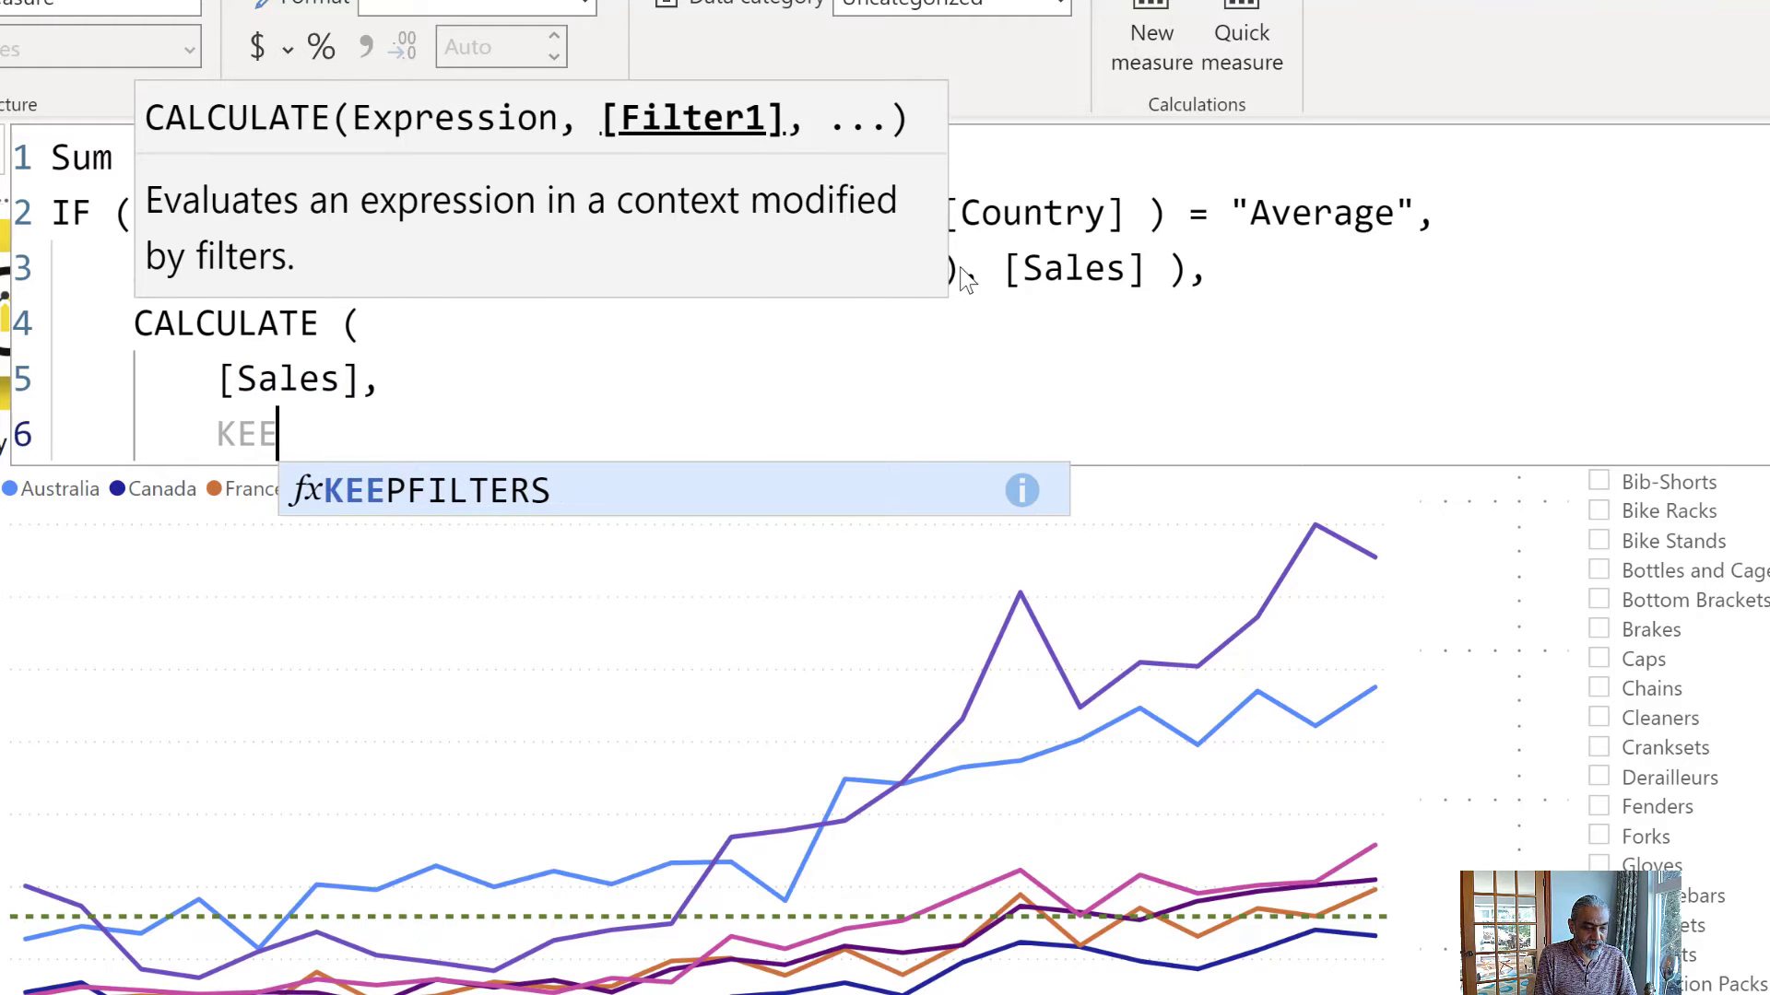
# Open a TREATAS function as the filter argument of CALCULATE.
pyautogui.write('TRA')
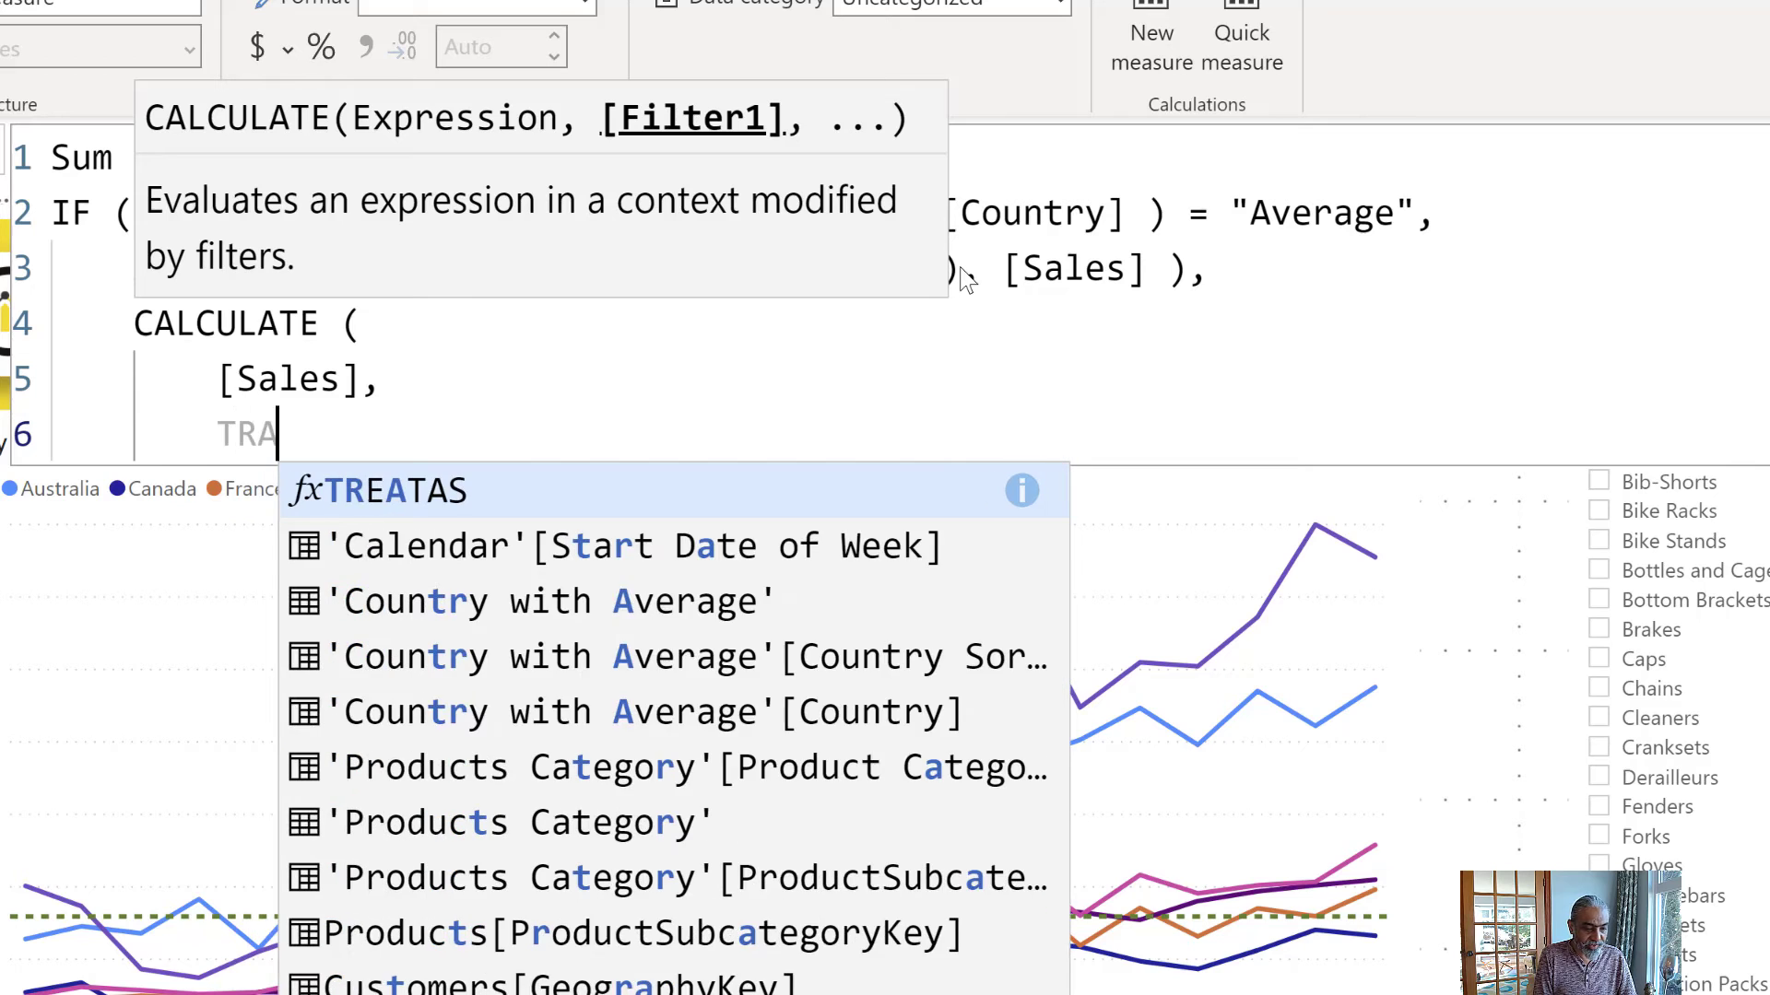
pyautogui.write('ASTAS (')
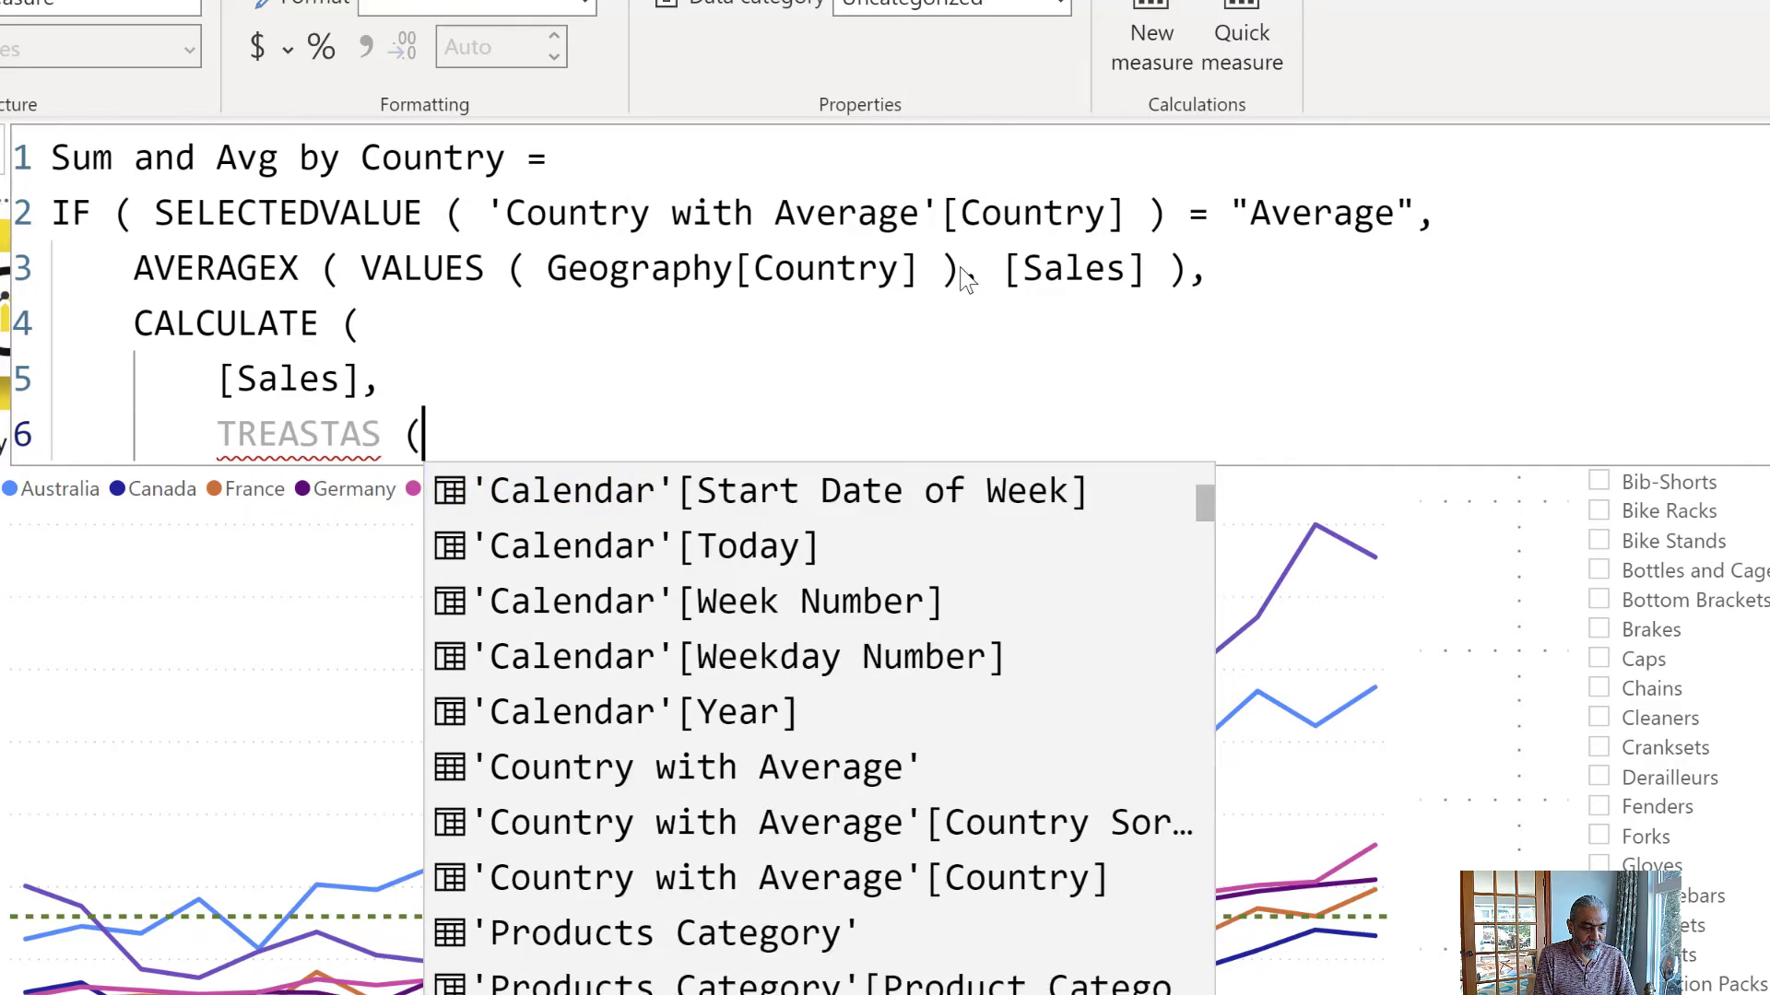
pyautogui.press('BackSpace')
pyautogui.press('BackSpace')
pyautogui.press('BackSpace')
pyautogui.press('BackSpace')
pyautogui.press('BackSpace')
pyautogui.press('BackSpace')
pyautogui.write('TAS (')
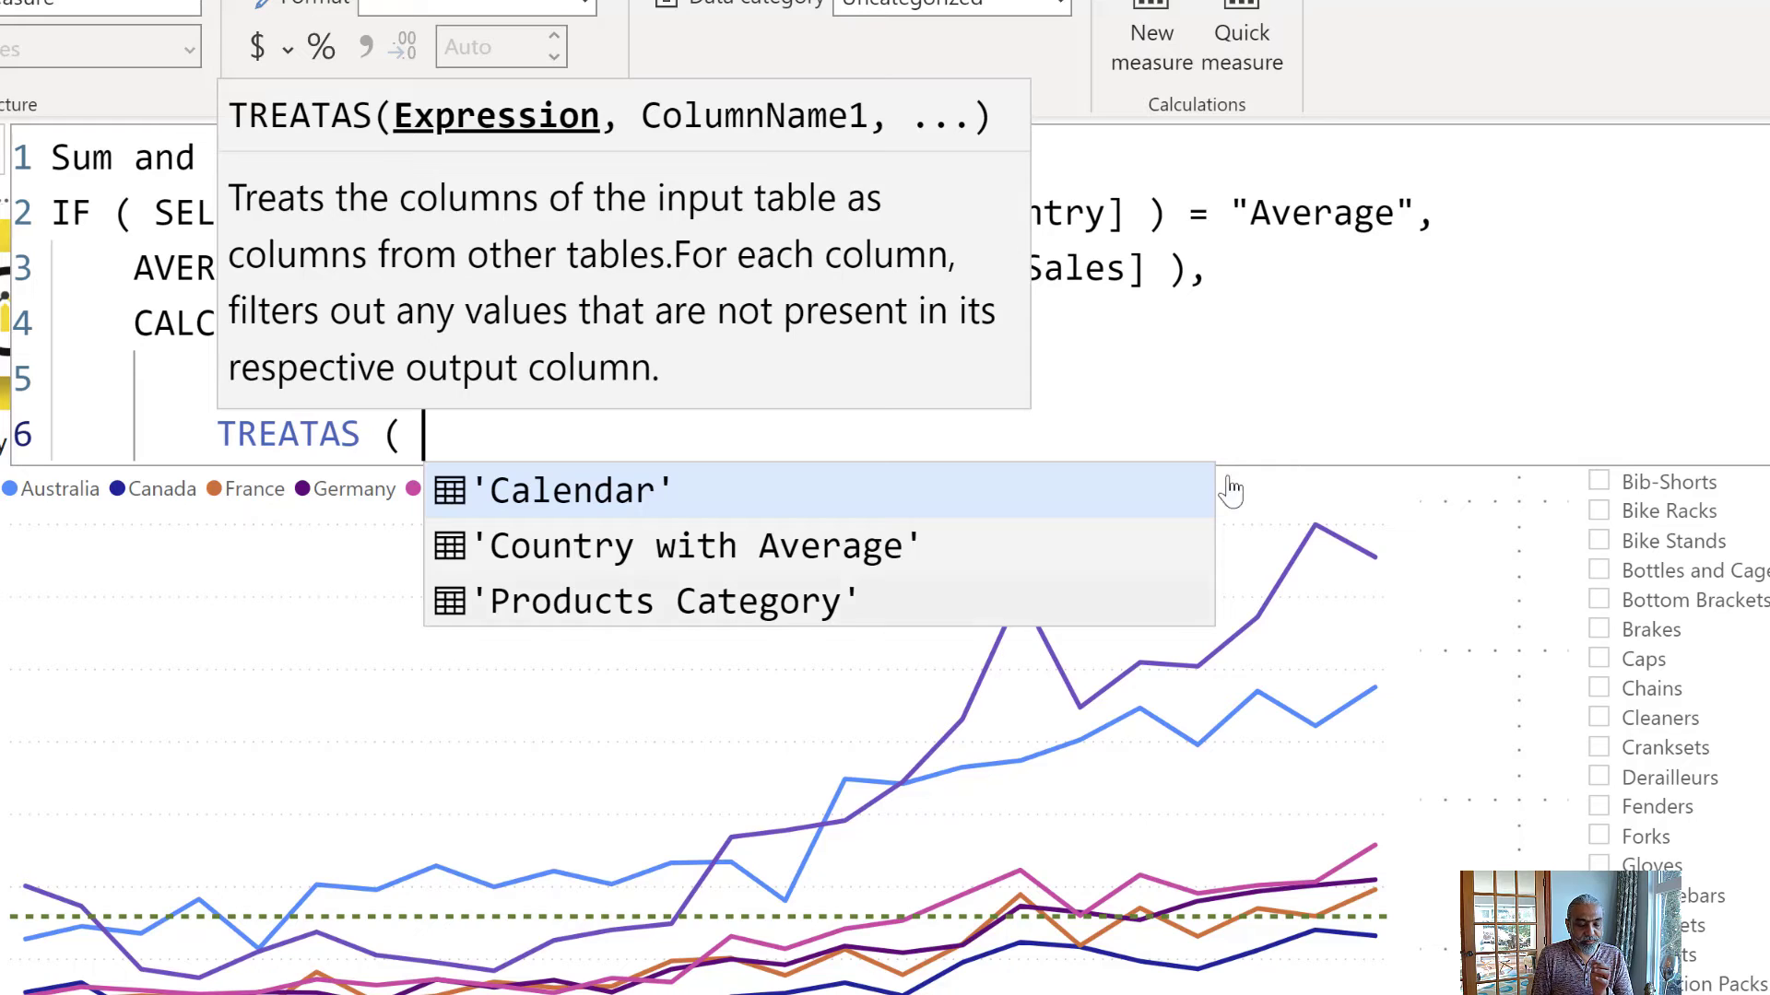
# Add VALUES ( 'Country with Average'[Country] as the first argument of the TREATAS function.
pyautogui.click(1457, 282)
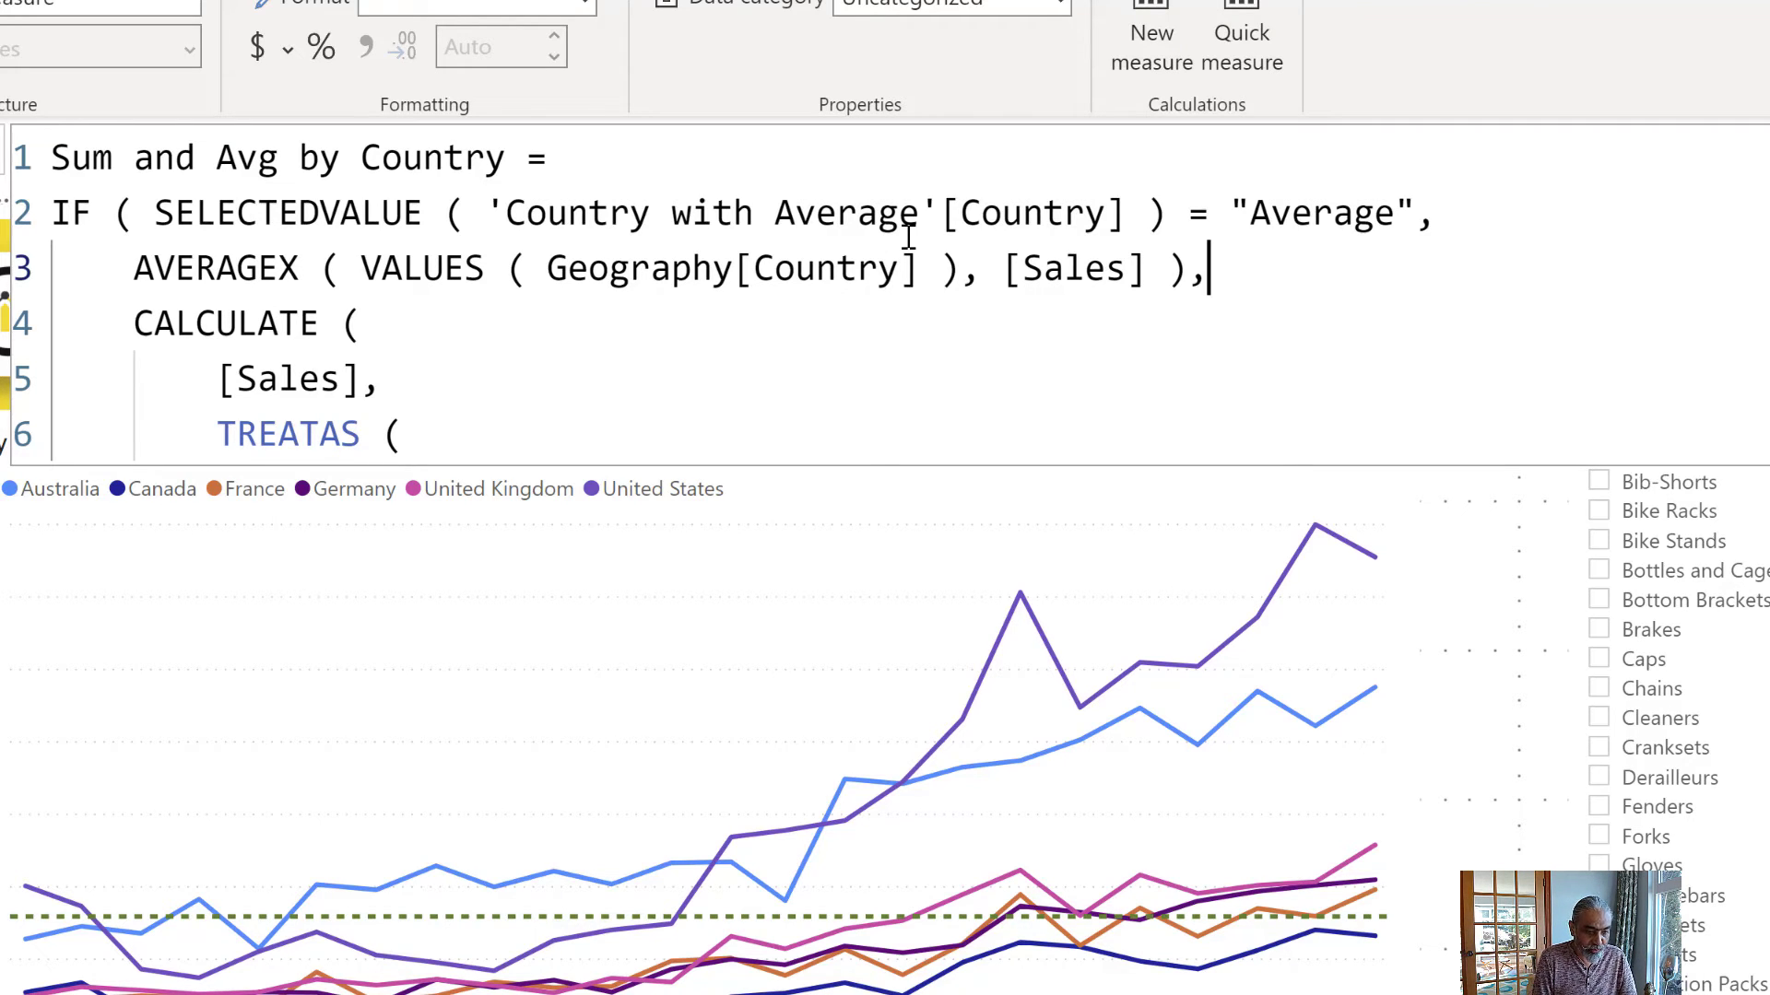
pyautogui.click(566, 443)
pyautogui.write('VALUE')
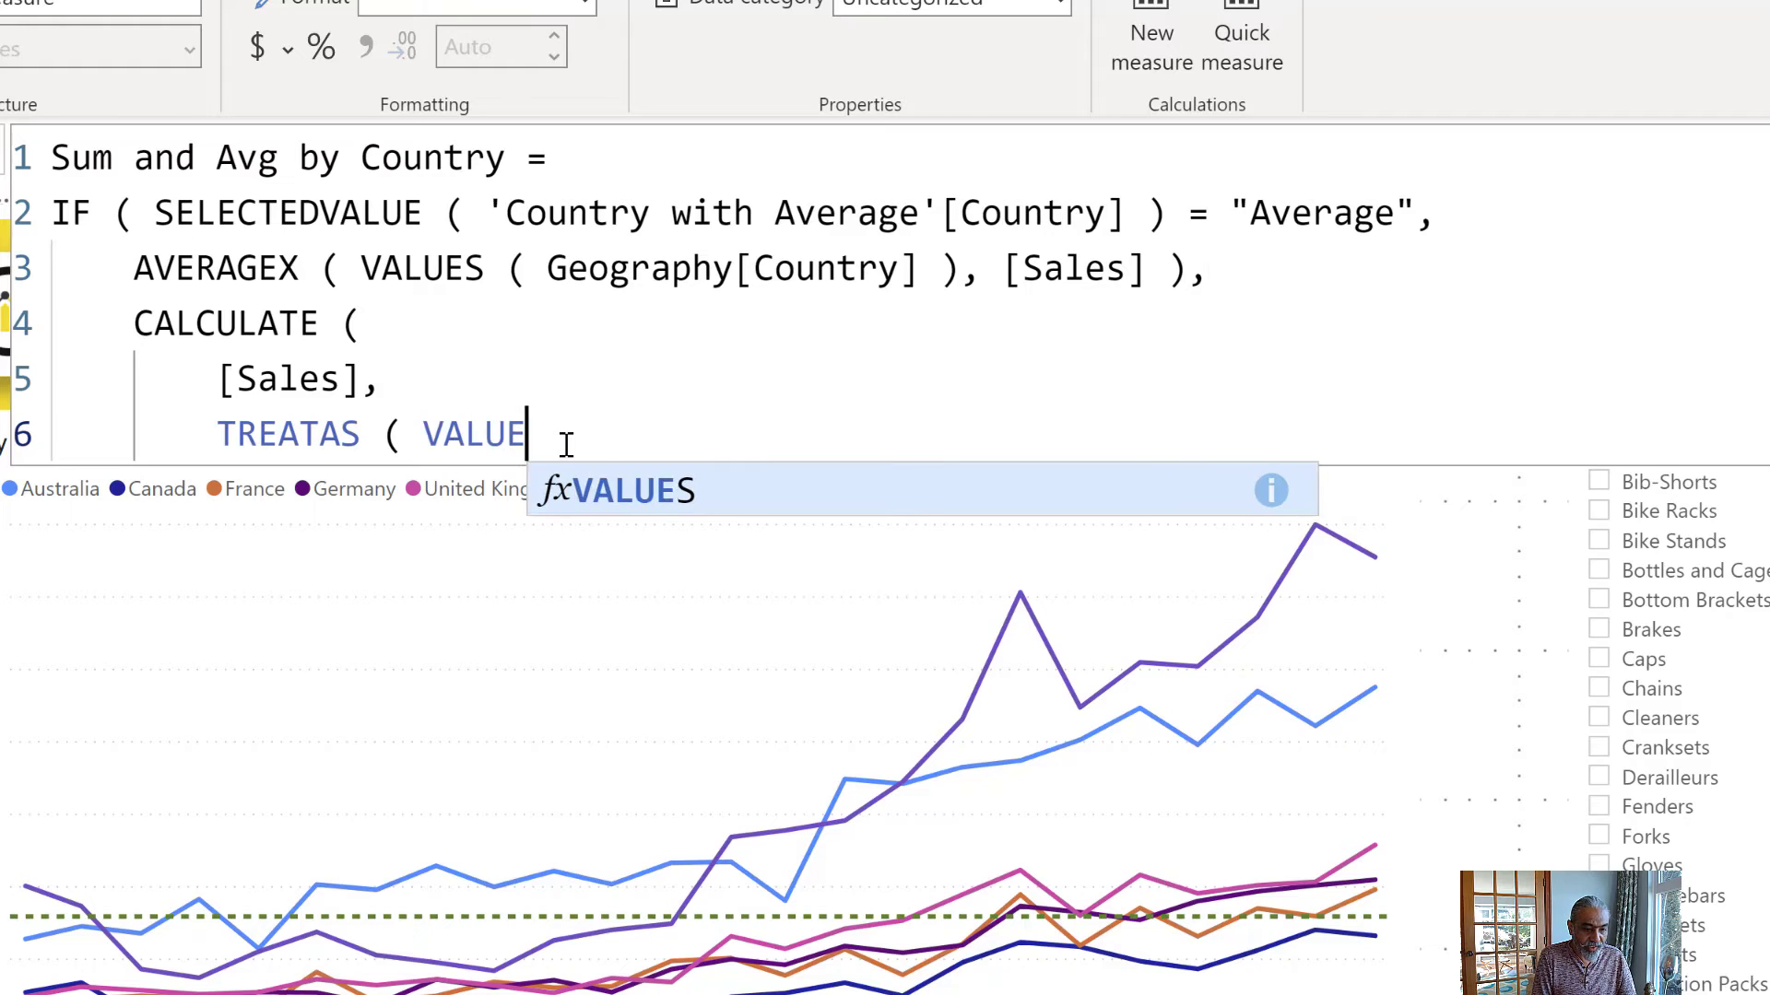
pyautogui.write('S ( Coun')
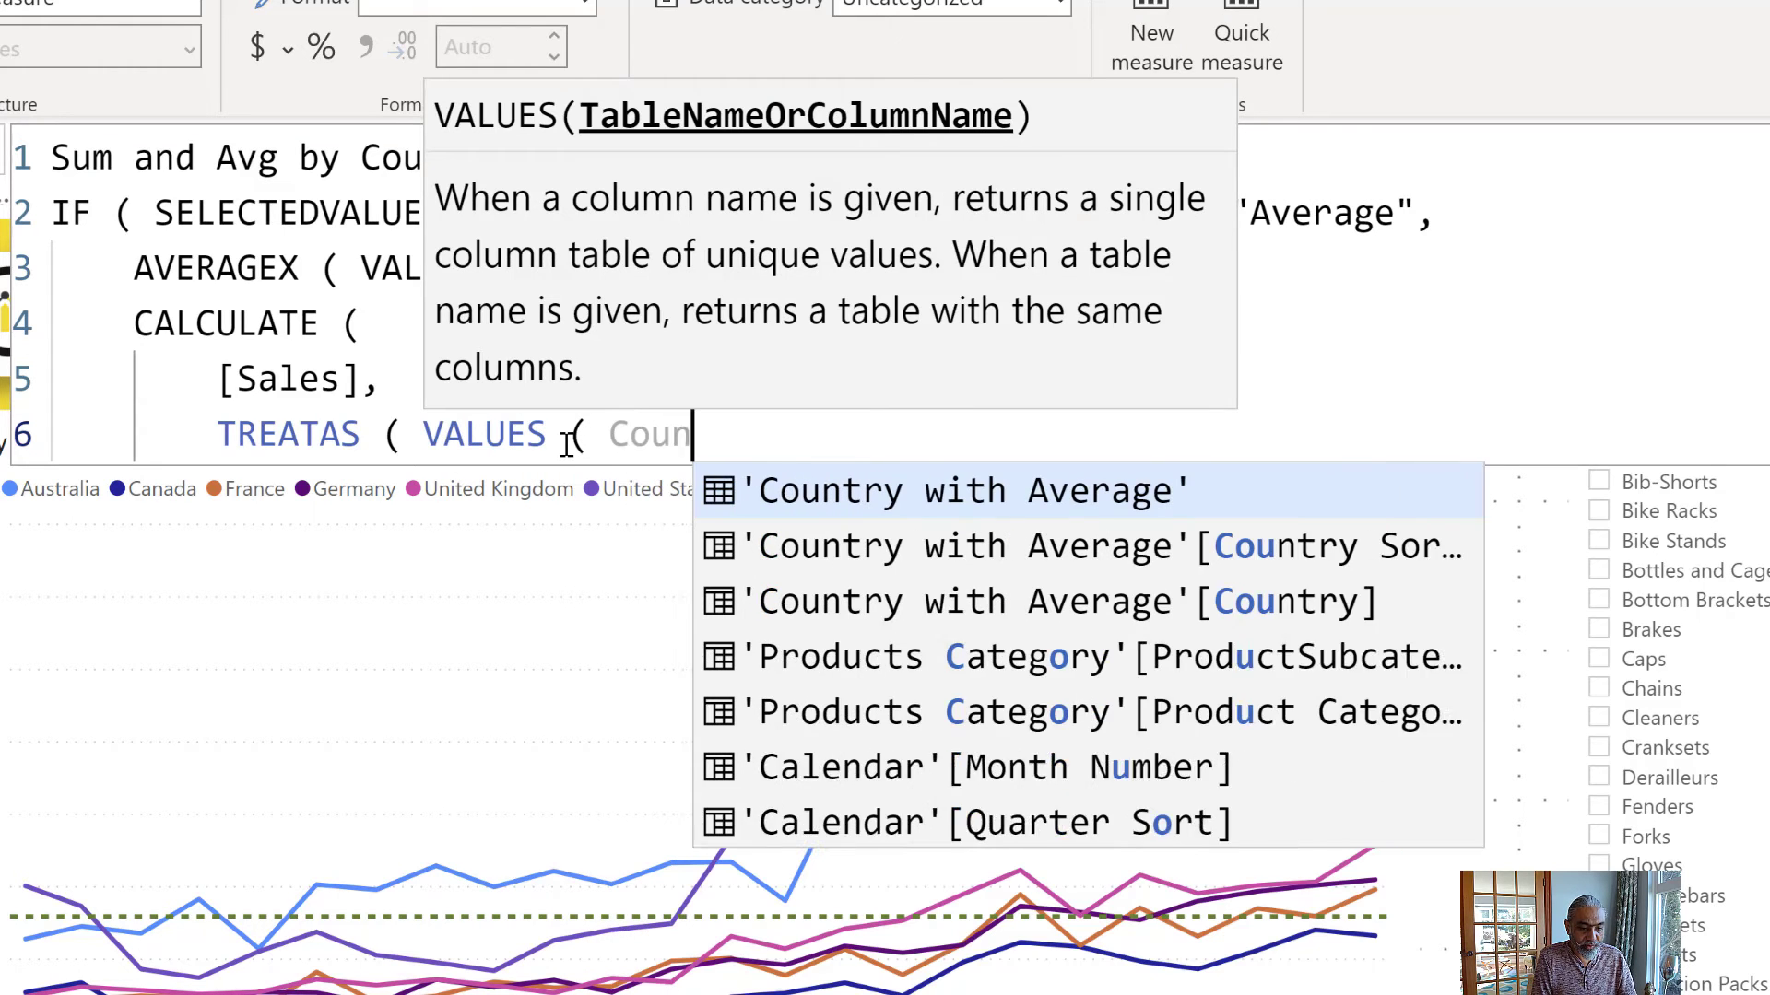
pyautogui.write('try')
pyautogui.press('Down')
pyautogui.press('Down')
pyautogui.press('Tab')
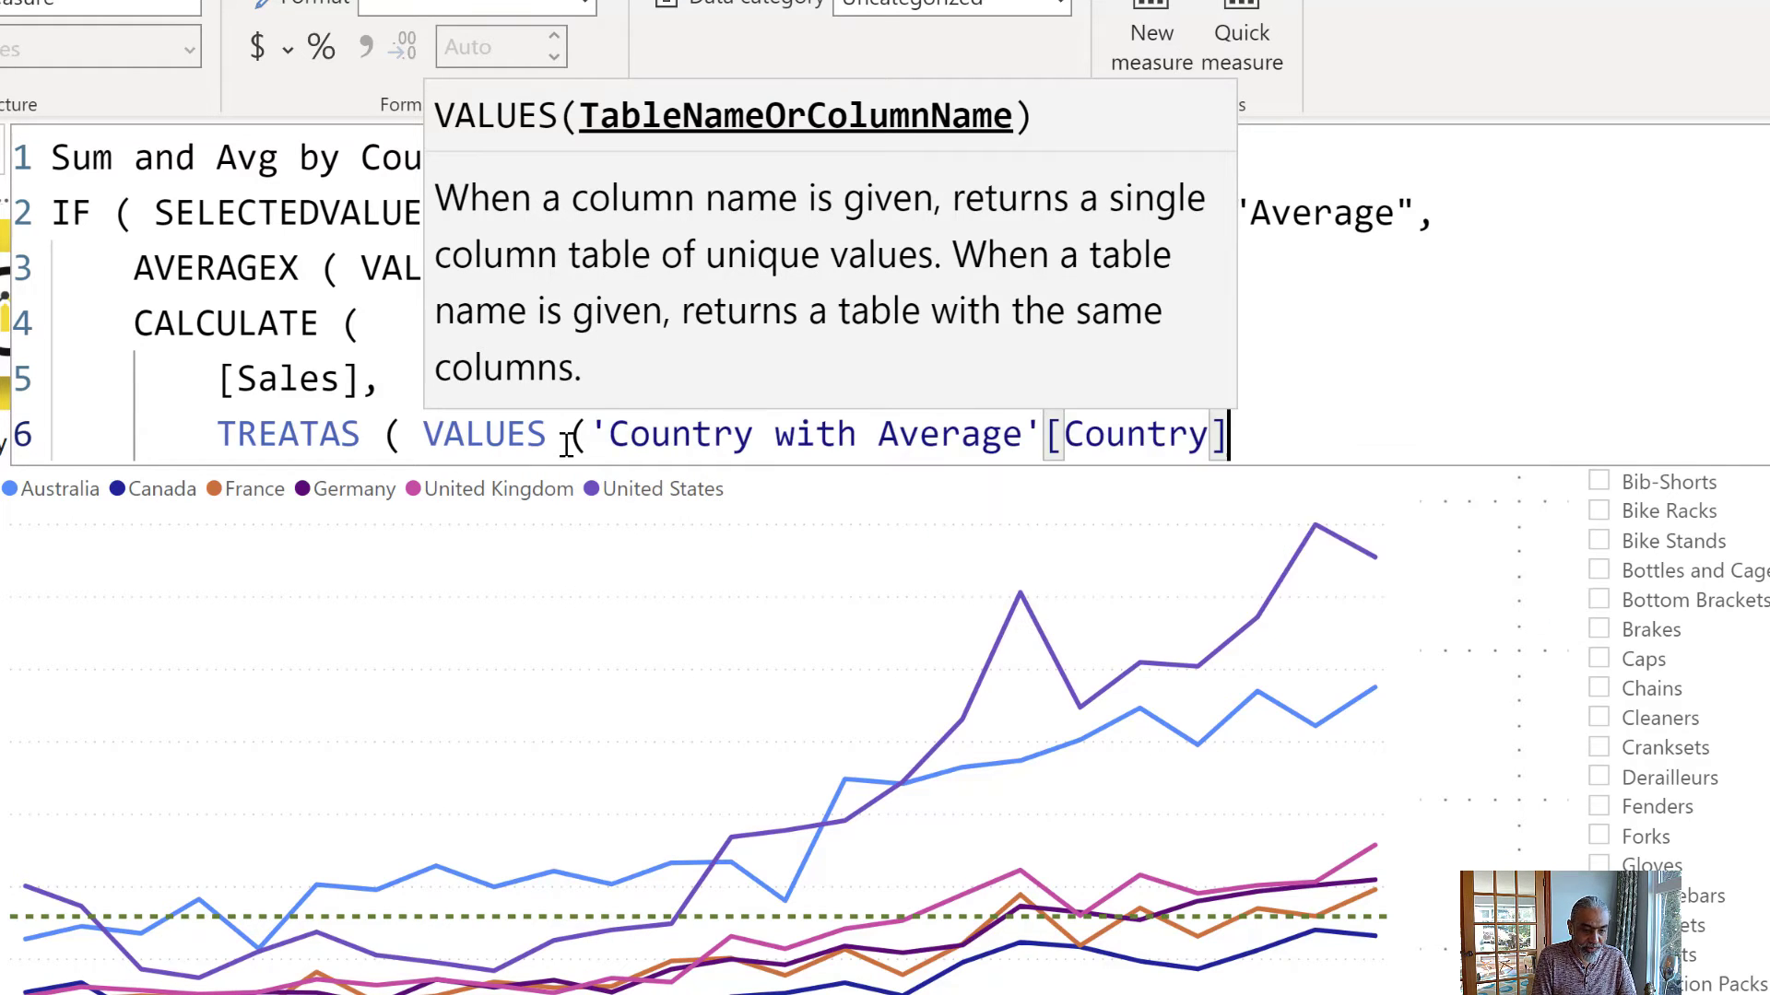
# Close the VALUES function with a comma and insert a space after its opening parenthesis.
pyautogui.write('),')
pyautogui.press('Left')
pyautogui.press('Left')
pyautogui.press('Left')
pyautogui.press('Left')
pyautogui.press('Left')
pyautogui.press('Left')
pyautogui.press('Left')
pyautogui.press('Left')
pyautogui.press('Left')
pyautogui.press('Left')
pyautogui.press('Left')
pyautogui.press('Left')
pyautogui.press('Left')
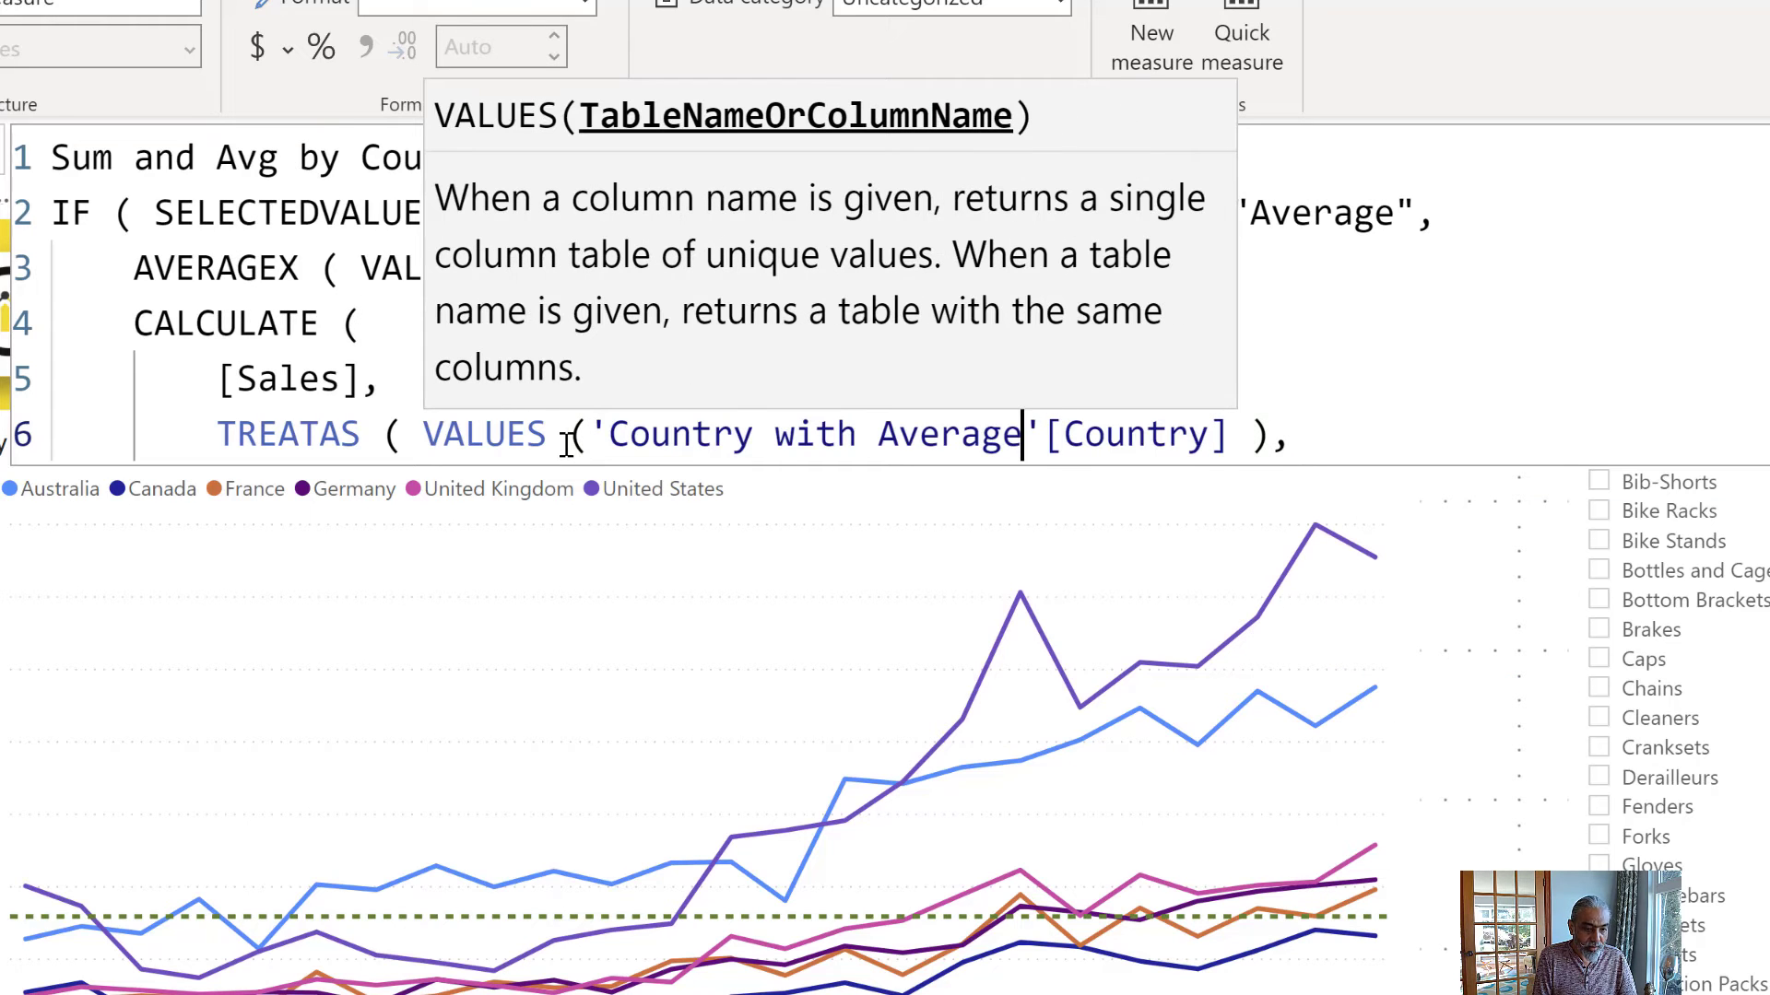
pyautogui.press('Left')
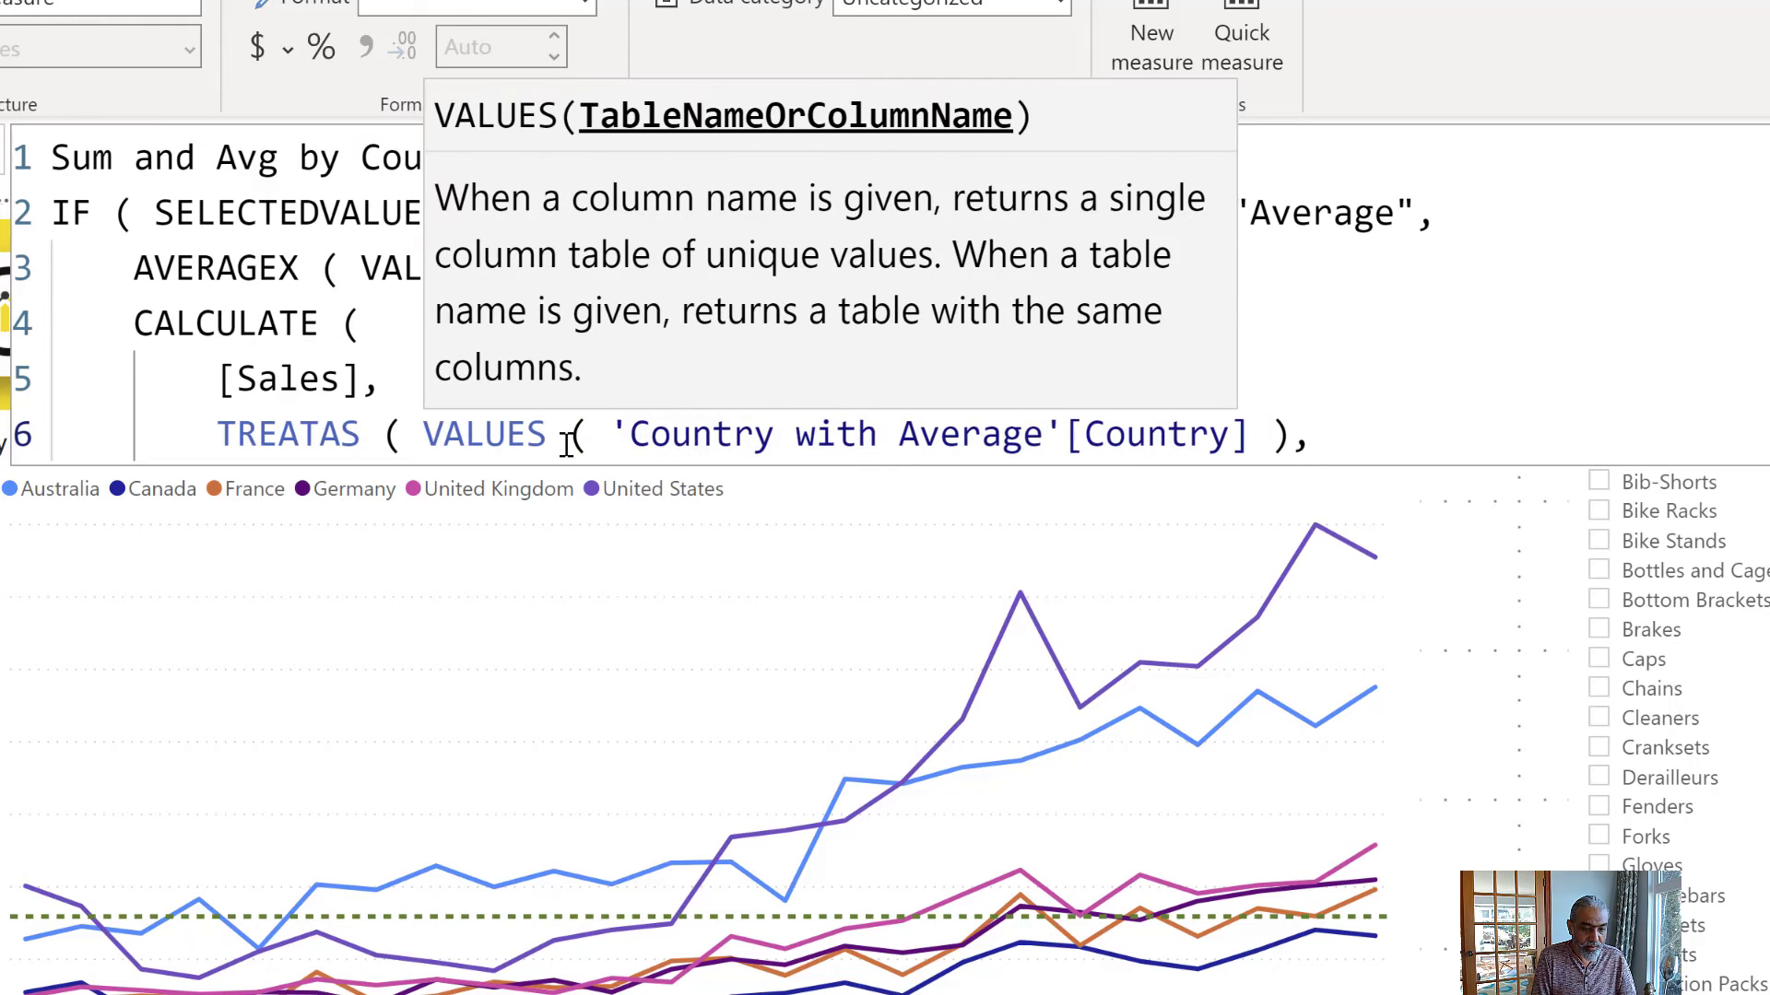
# Set Geography[Country] as the TREATAS target column, close the function, and start a seventh line.
pyautogui.click(1411, 420)
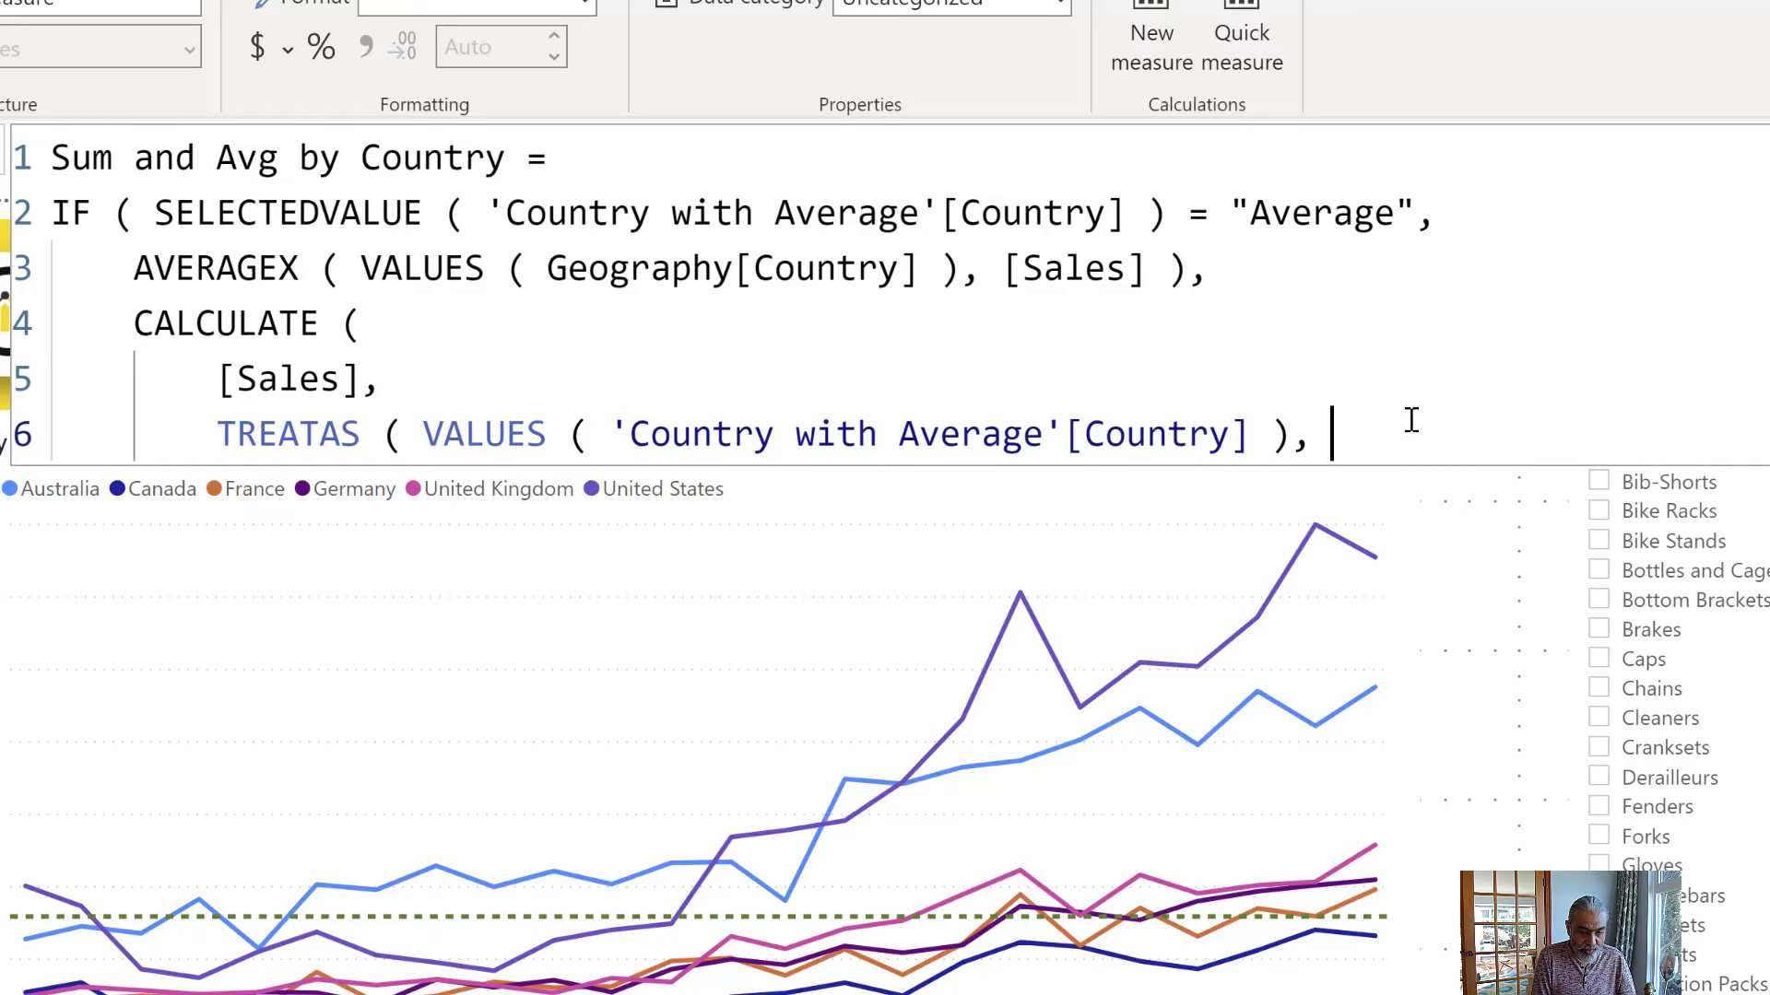
pyautogui.write('Geo')
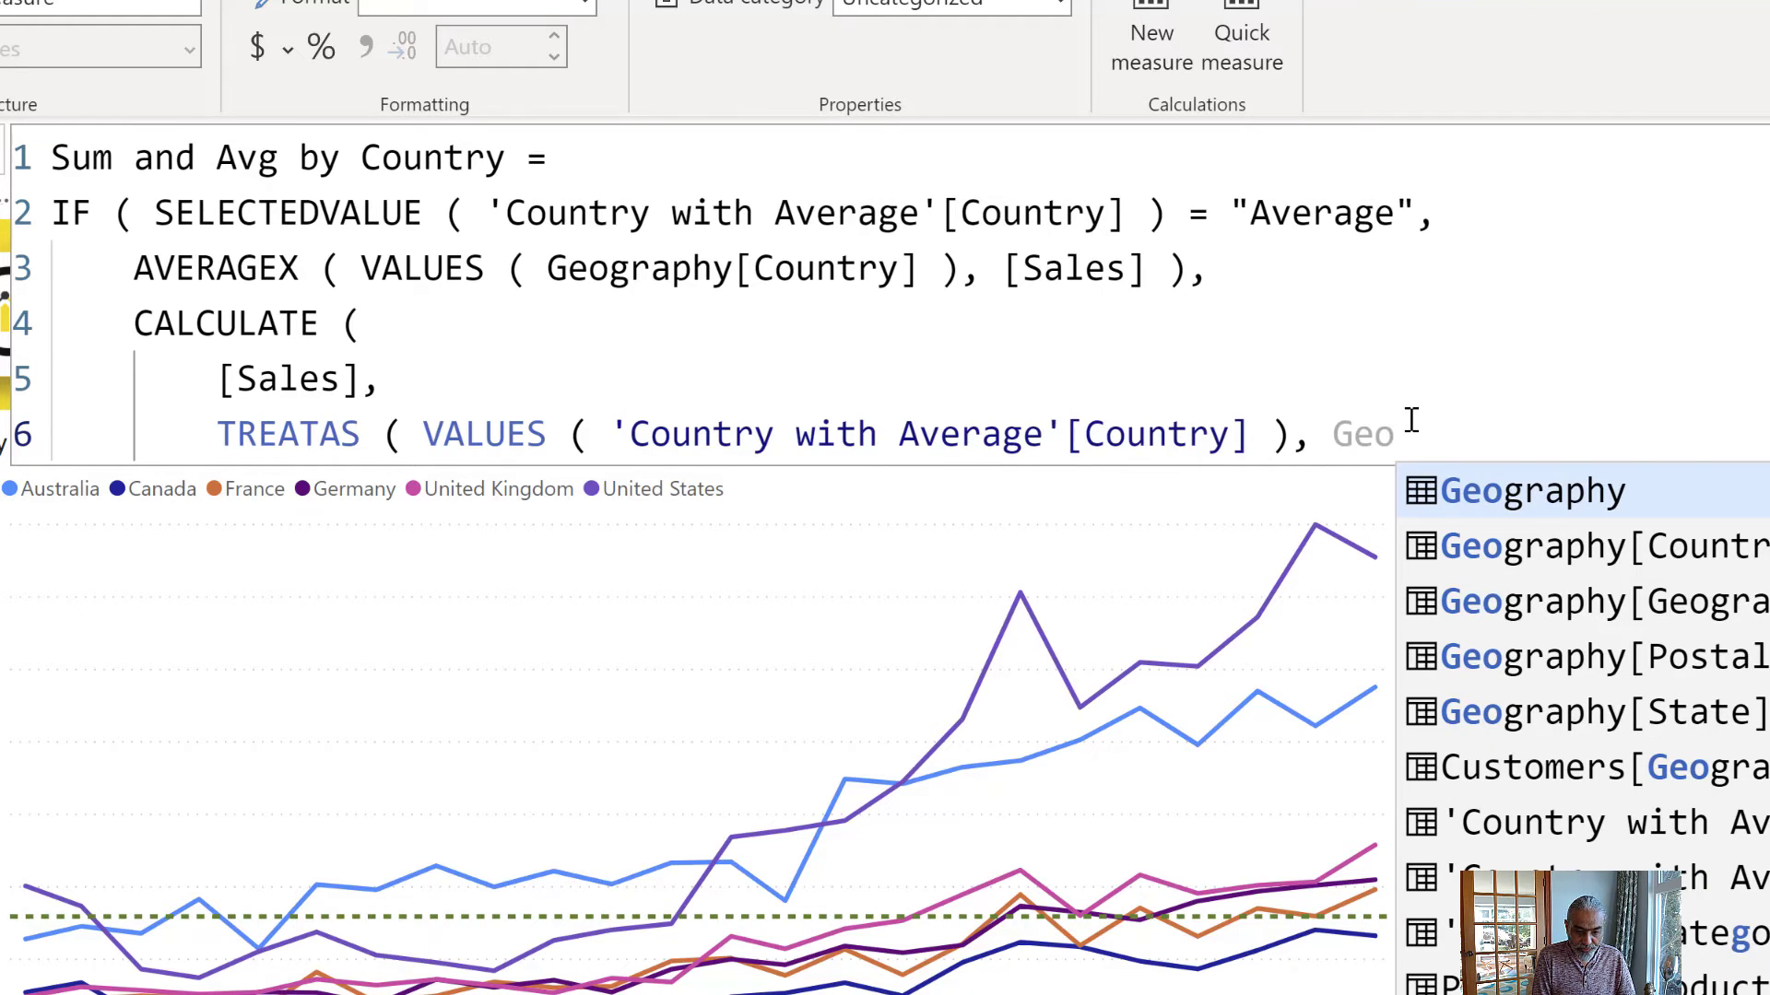
pyautogui.press('Down')
pyautogui.press('Tab')
pyautogui.write(')')
pyautogui.press('Return')
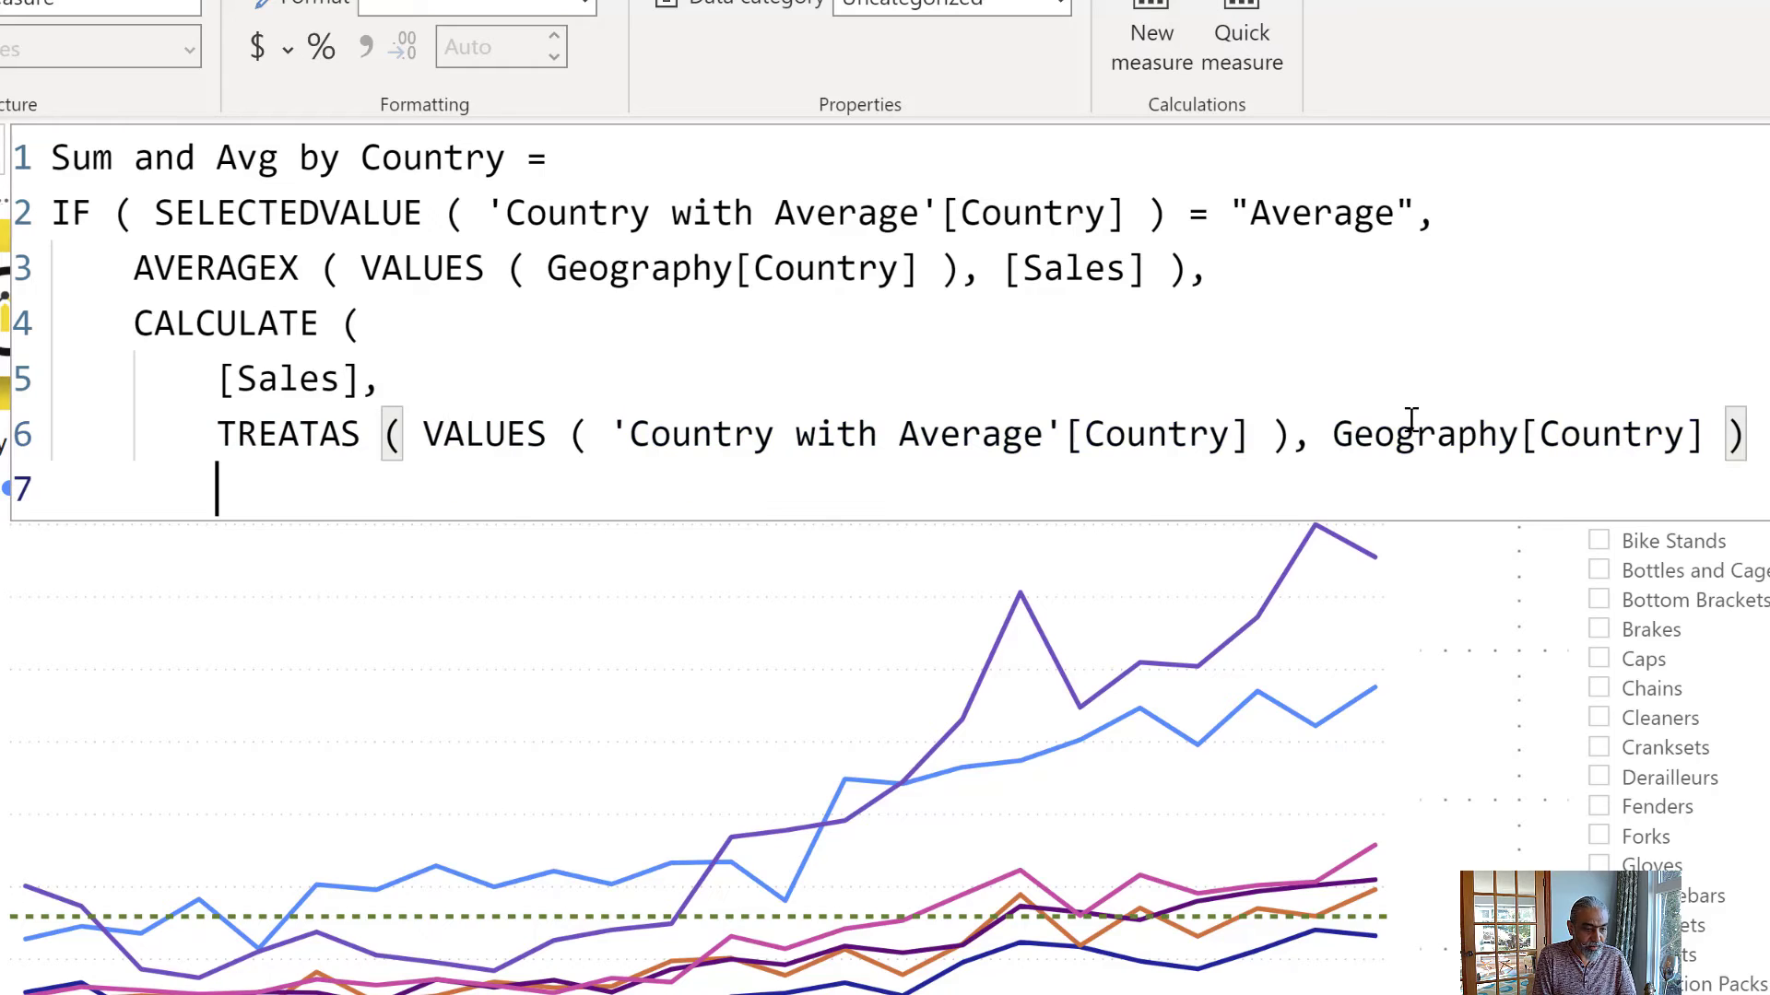
# Close the CALCULATE and IF functions on separate lines and commit the Sum and Avg by Country measure.
pyautogui.write(')')
pyautogui.press('Return')
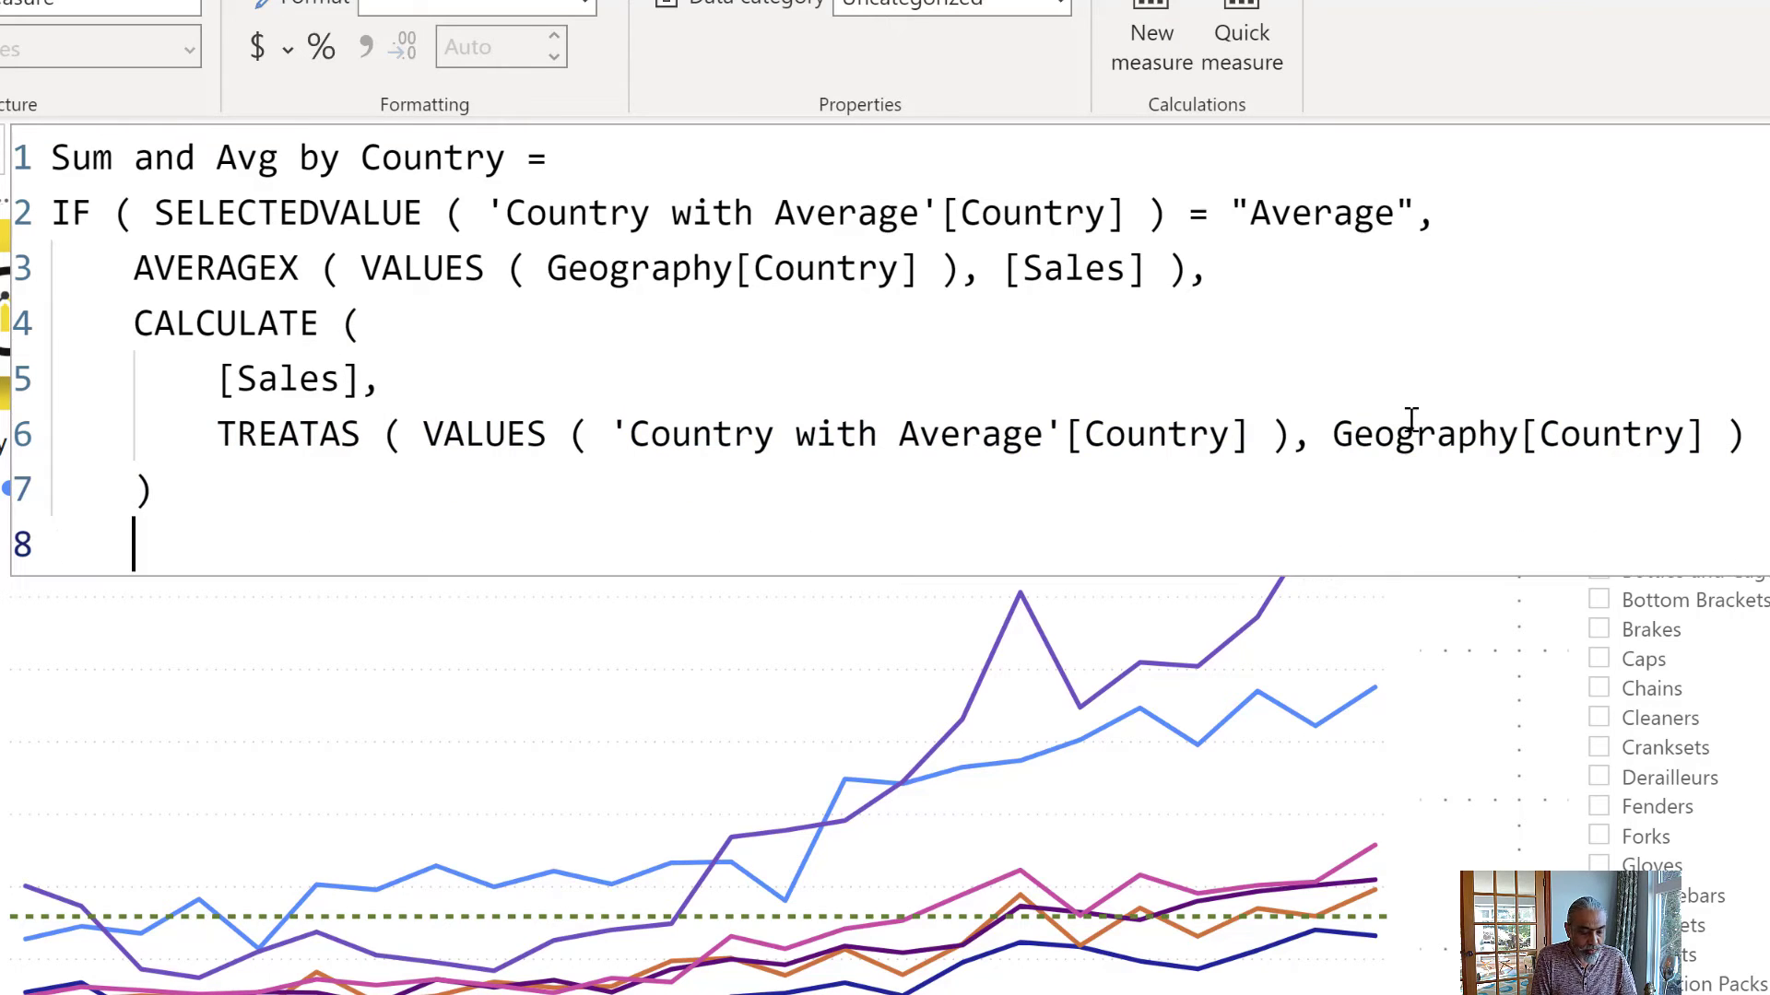
pyautogui.hotkey('shift', 'Tab')
pyautogui.write(')')
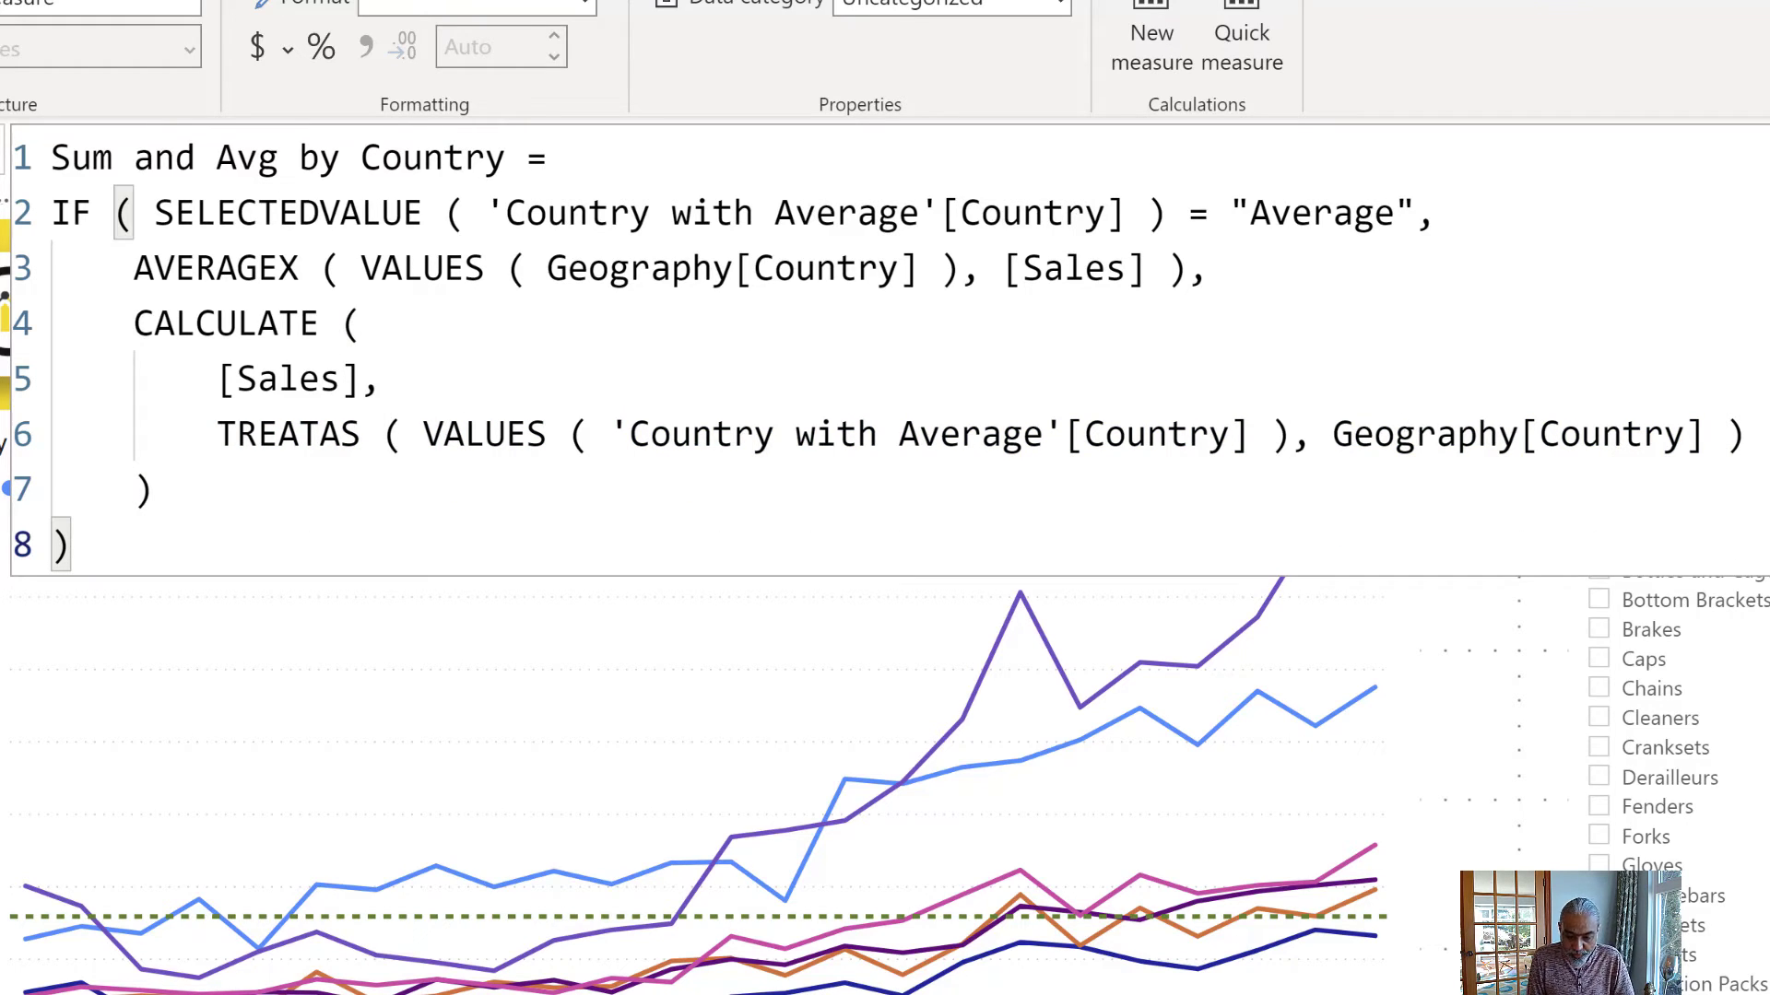
pyautogui.press('Return')
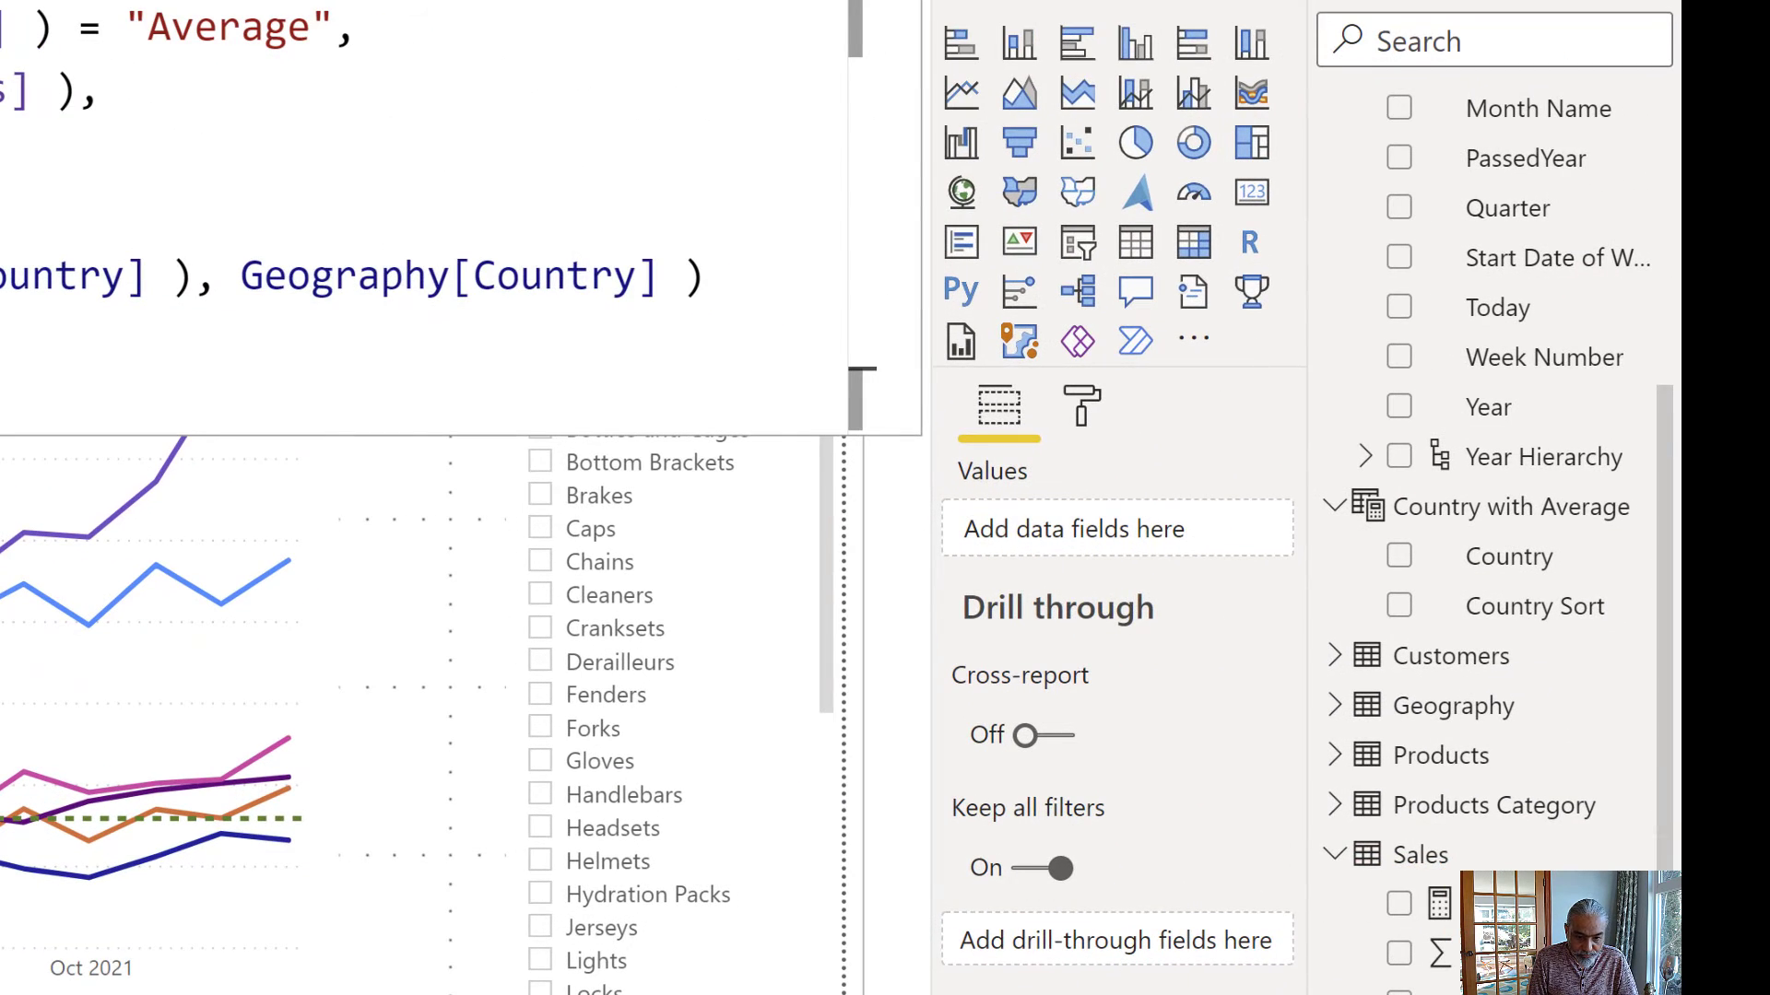
# Replace the line chart's values with Sum and Avg by Country and its legend with Country from the Country with Average table.
pyautogui.click(305, 701)
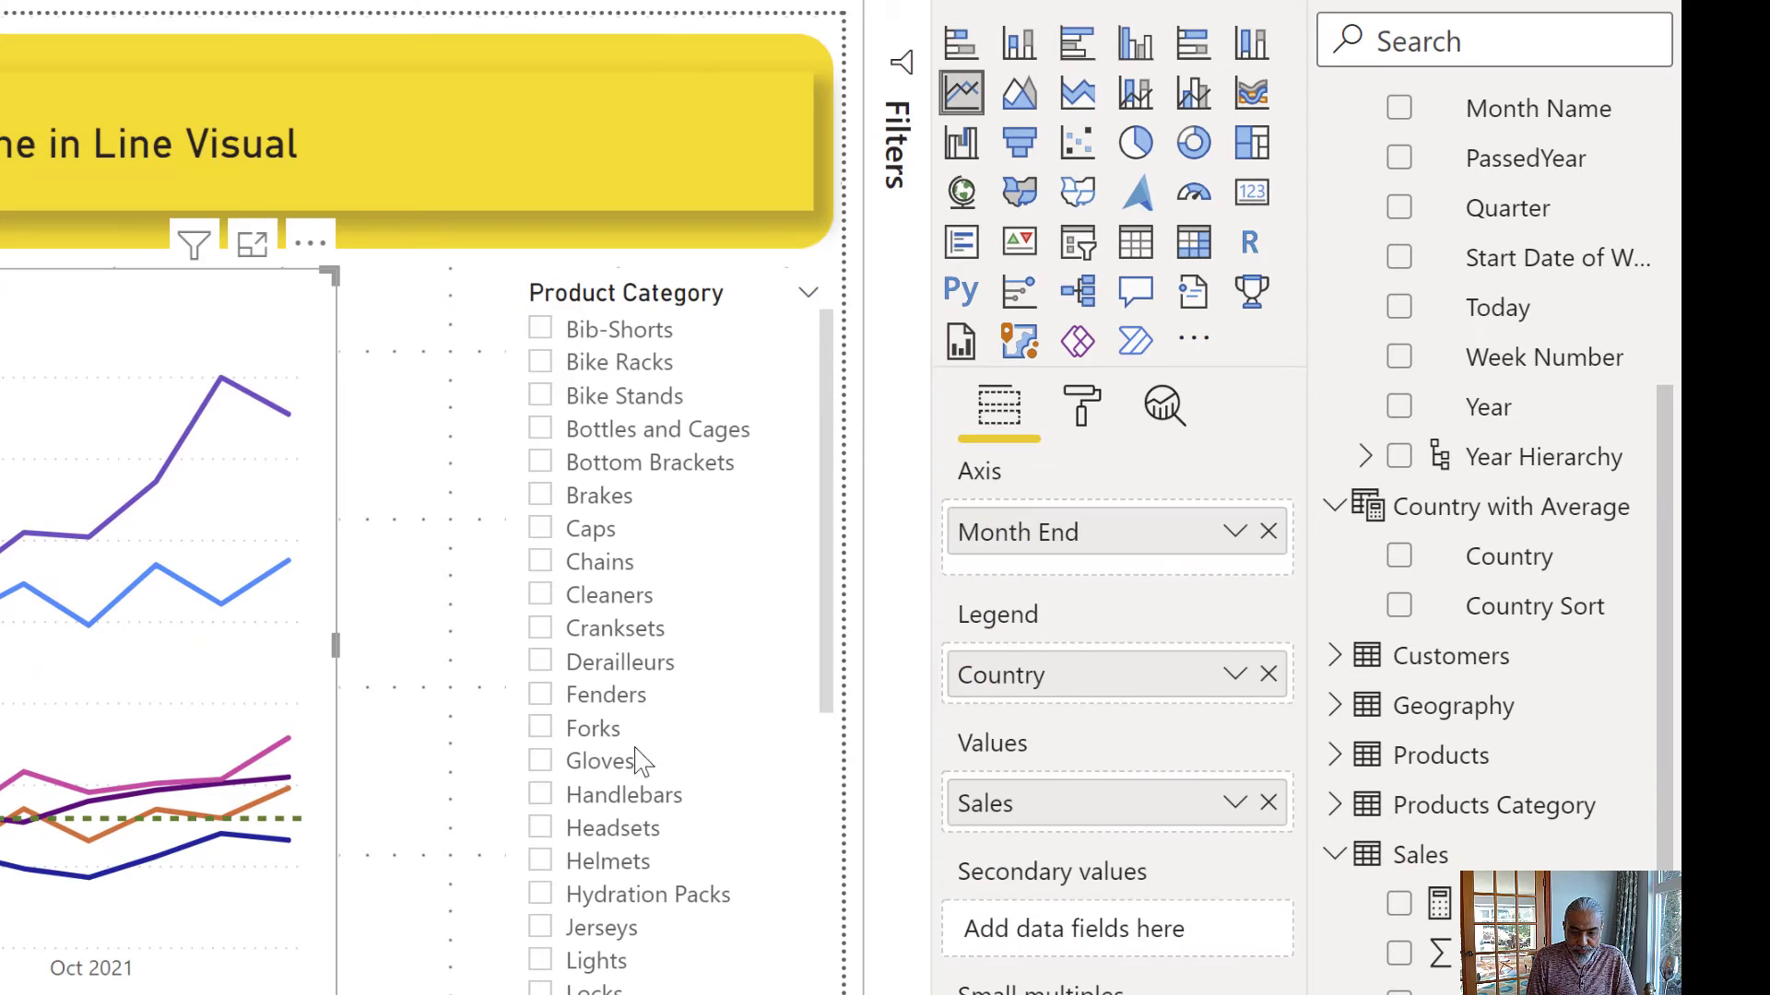
pyautogui.moveTo(1493, 903); pyautogui.dragTo(1042, 797)
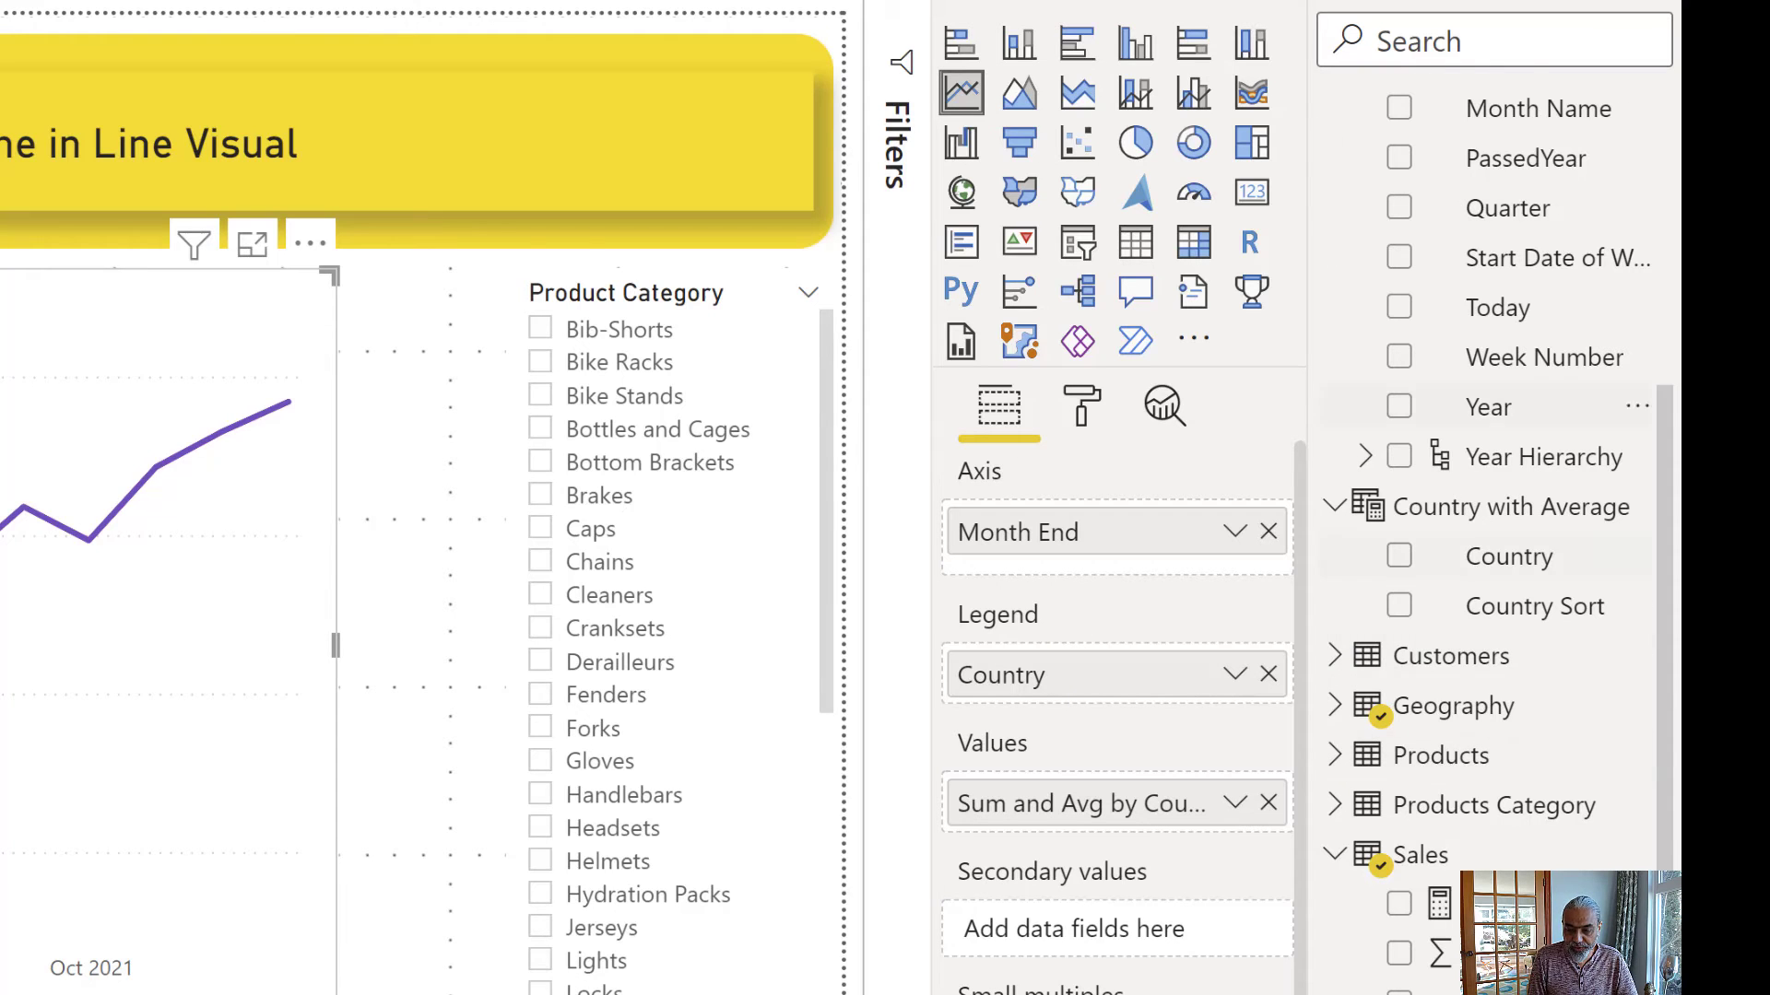
pyautogui.click(1514, 39)
pyautogui.write('country')
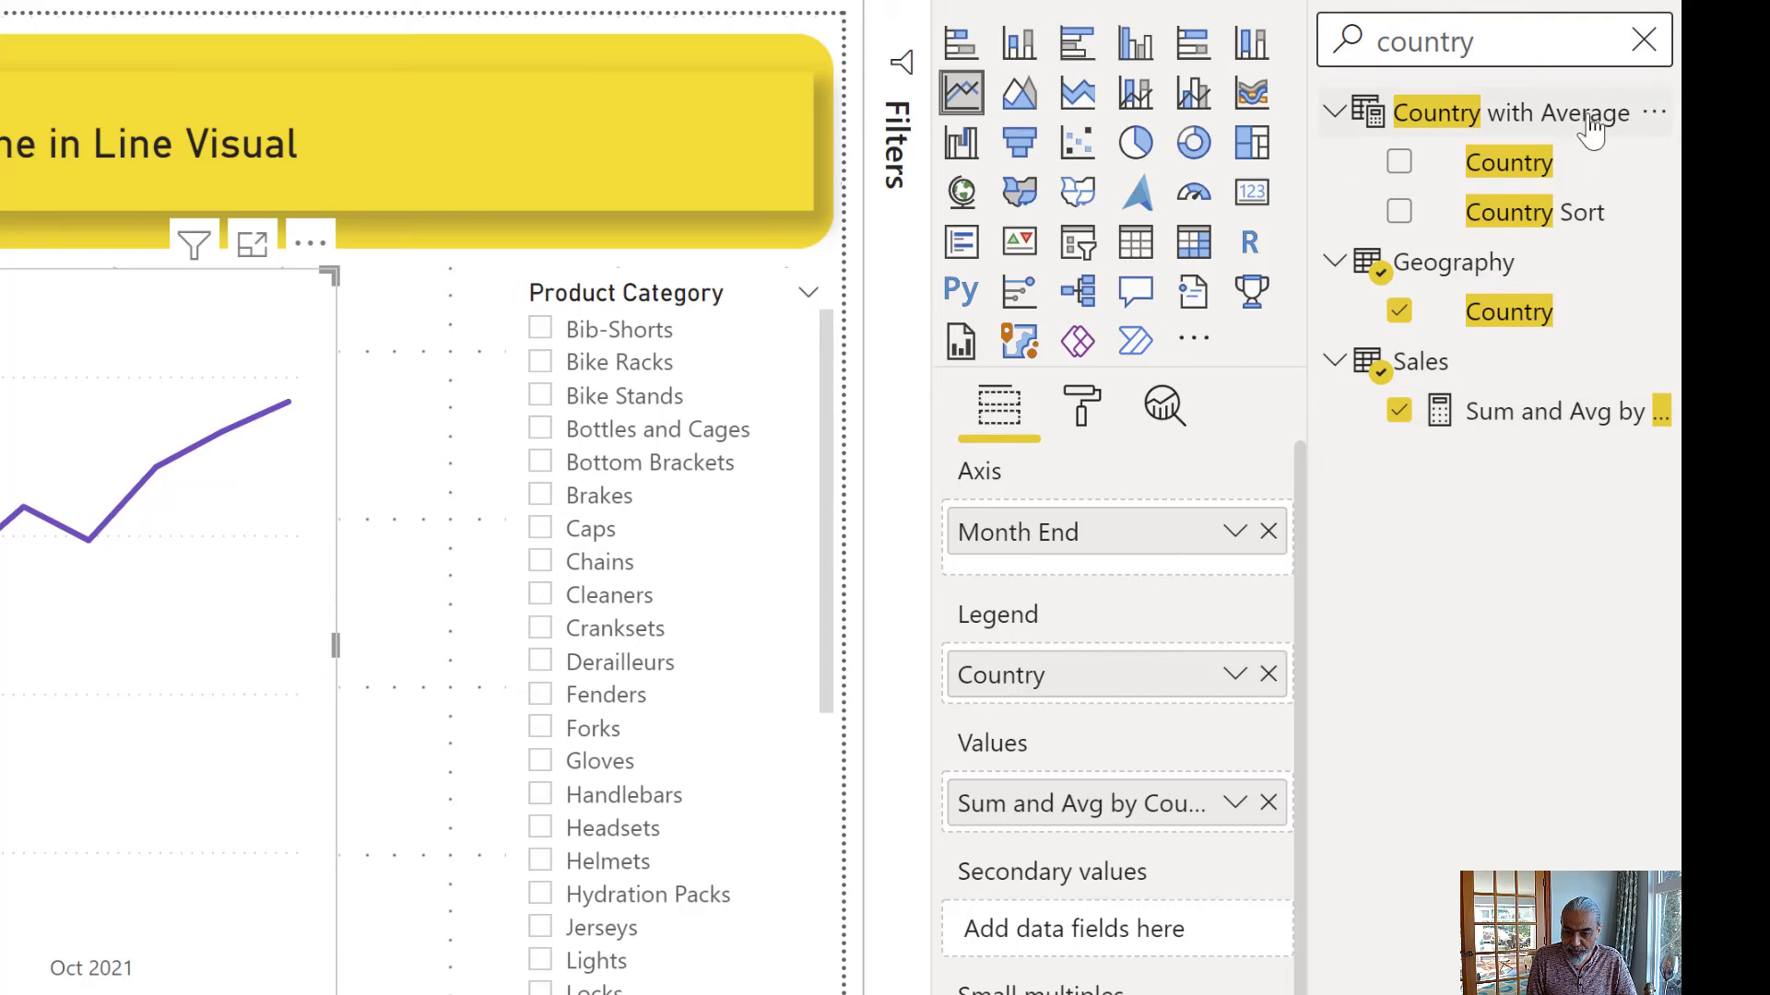
pyautogui.moveTo(1516, 171); pyautogui.dragTo(1037, 679)
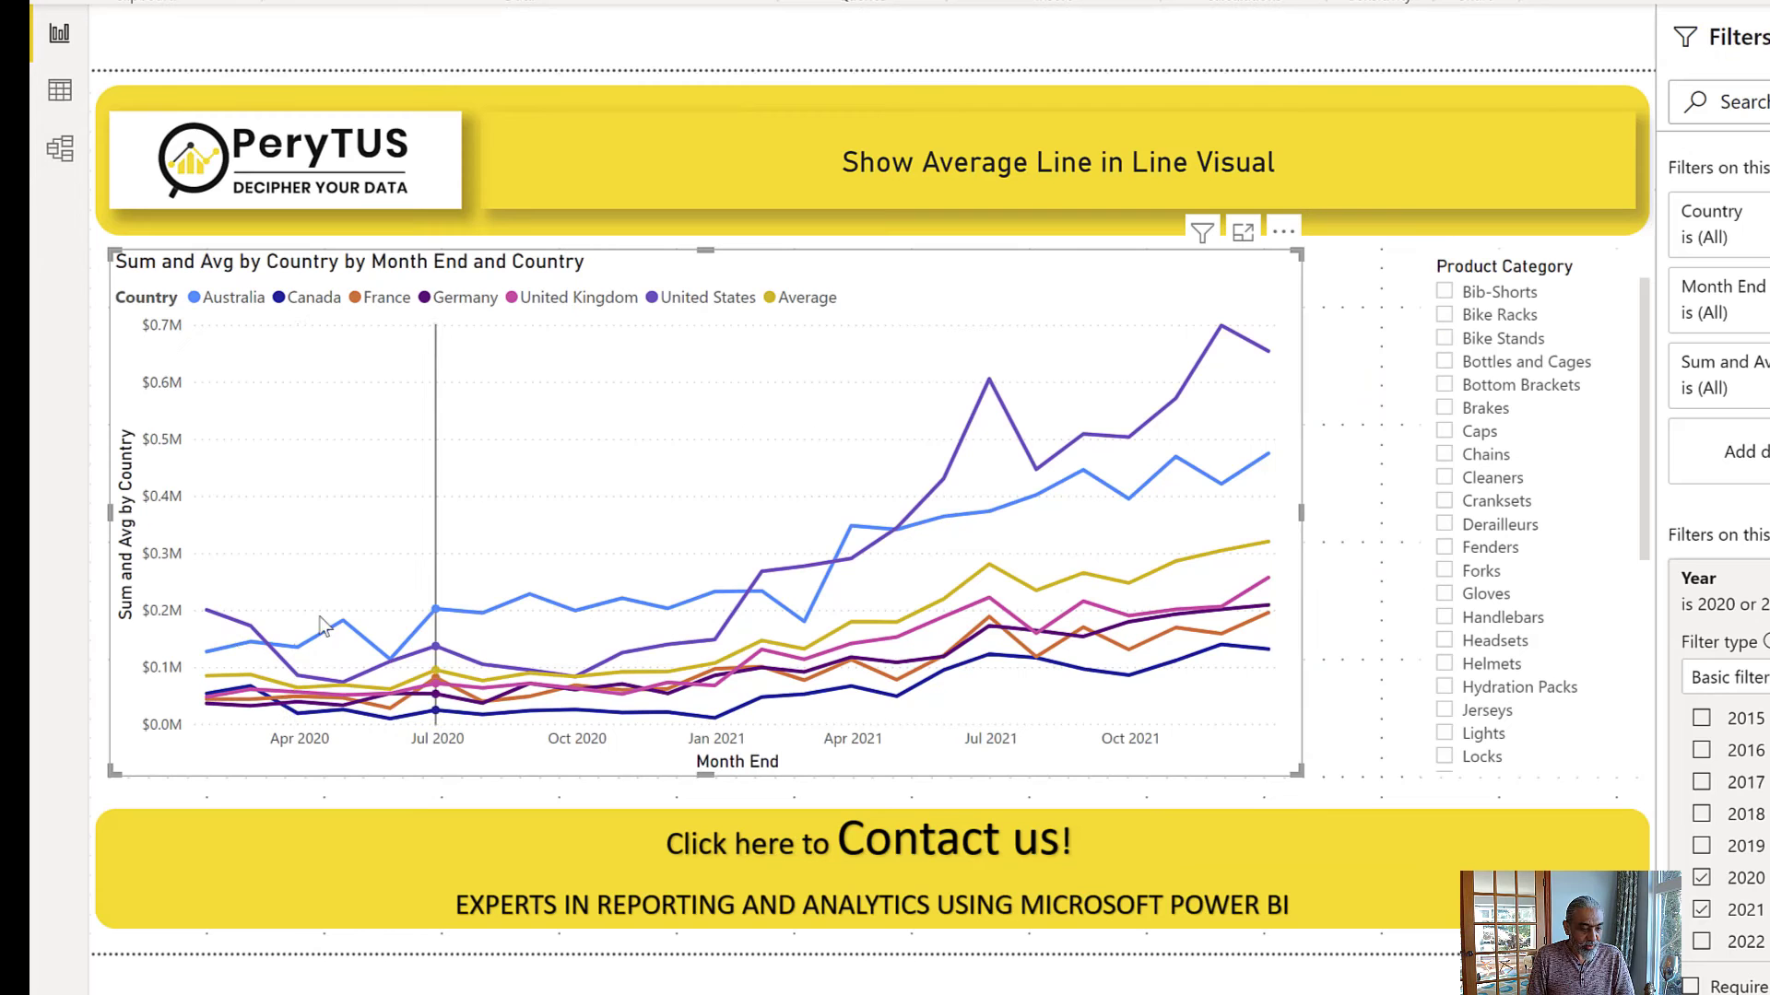
# Examine the chart's monthly country and average values, filtering by Fenders, Headsets, Brakes, Bottles and Cages, and Bike Stands in turn.
pyautogui.moveTo(227, 634)
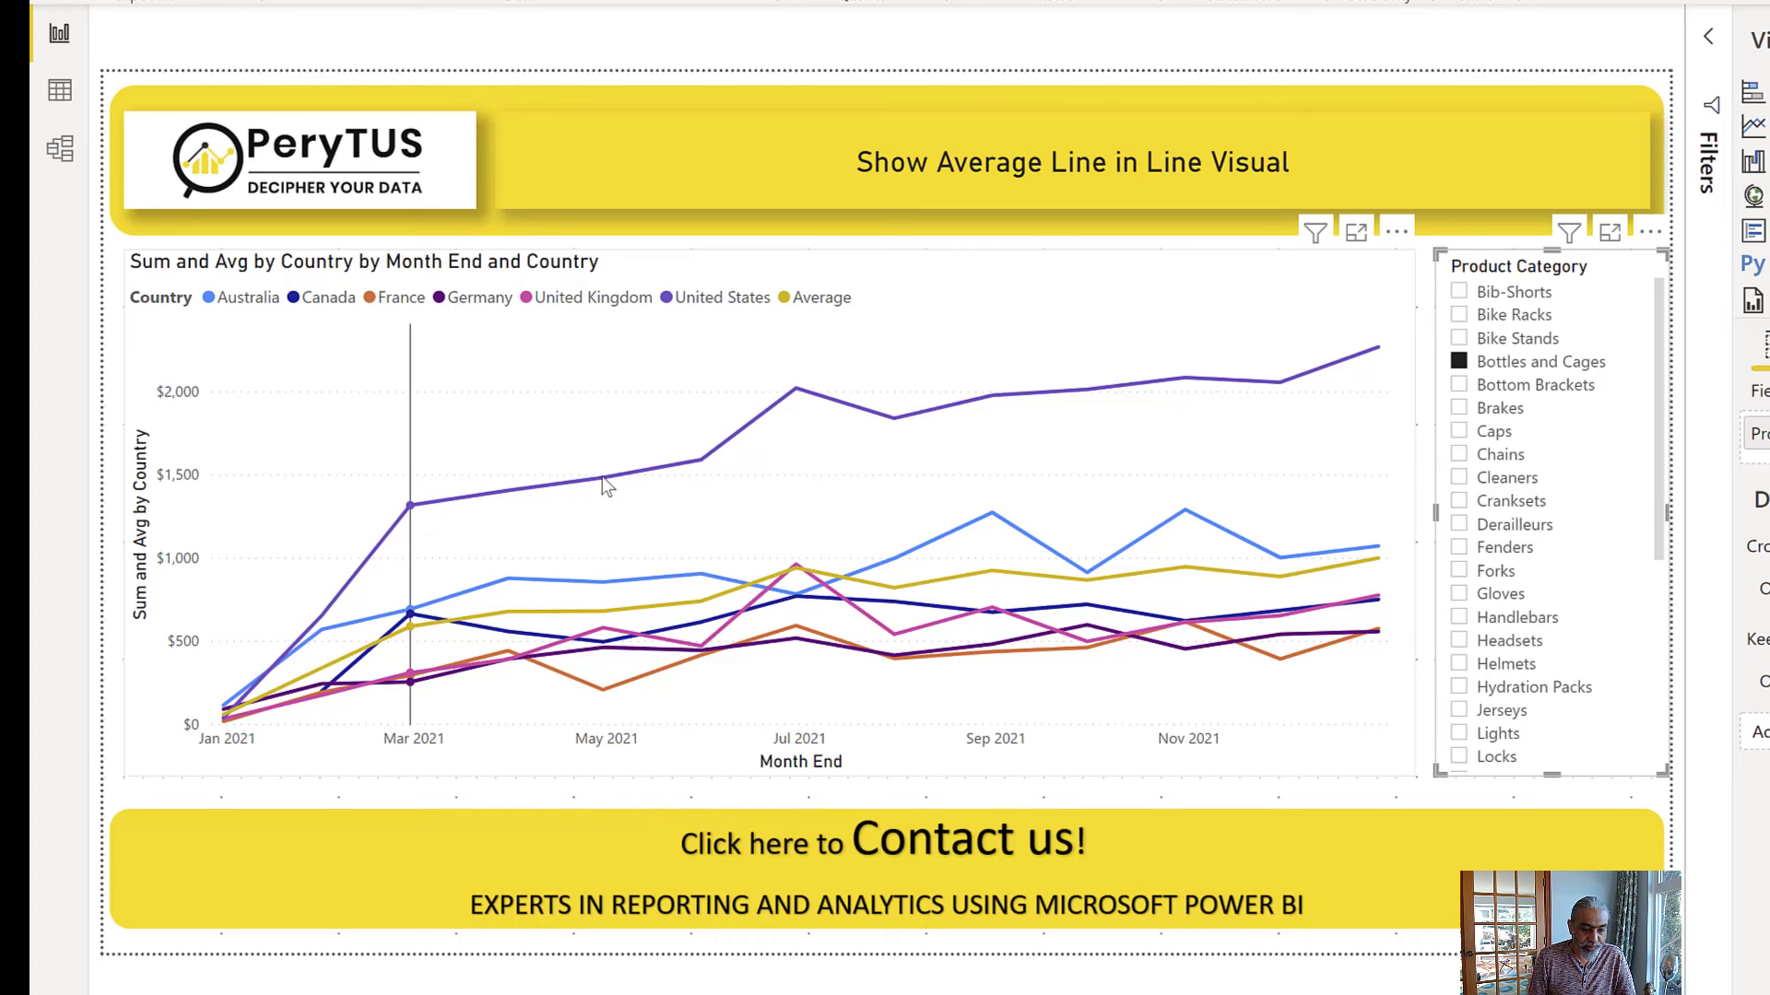
pyautogui.moveTo(293, 696)
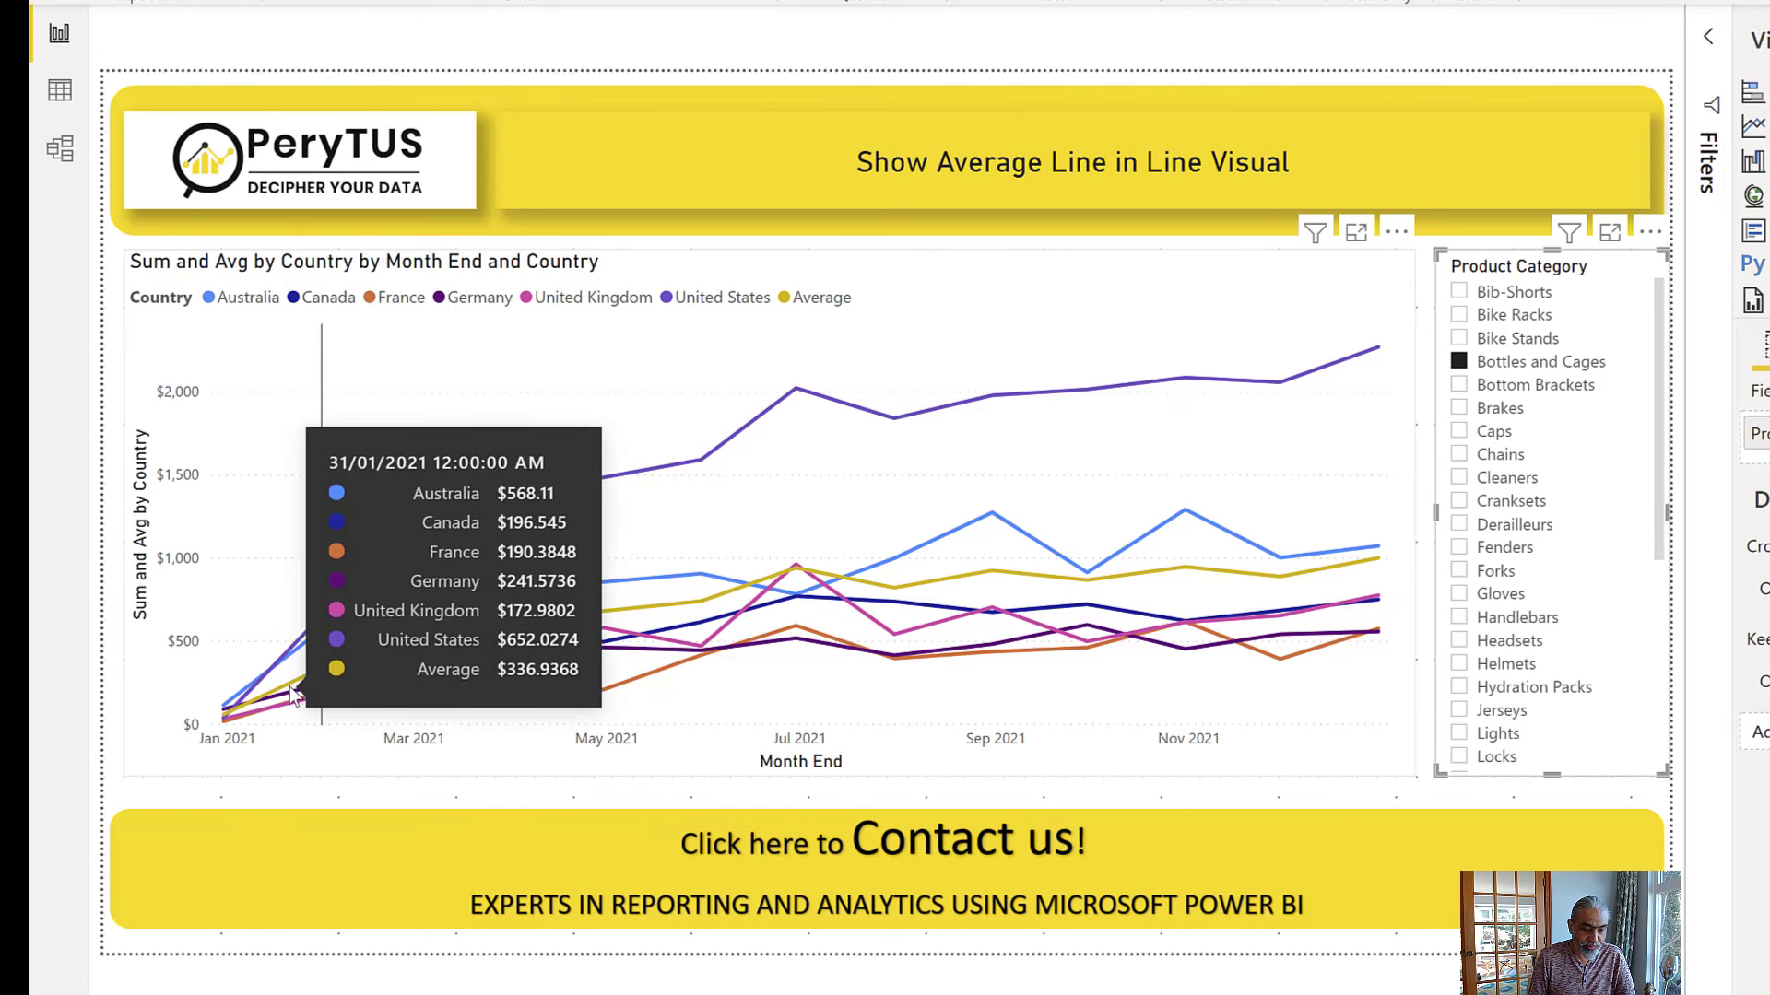
pyautogui.click(1494, 550)
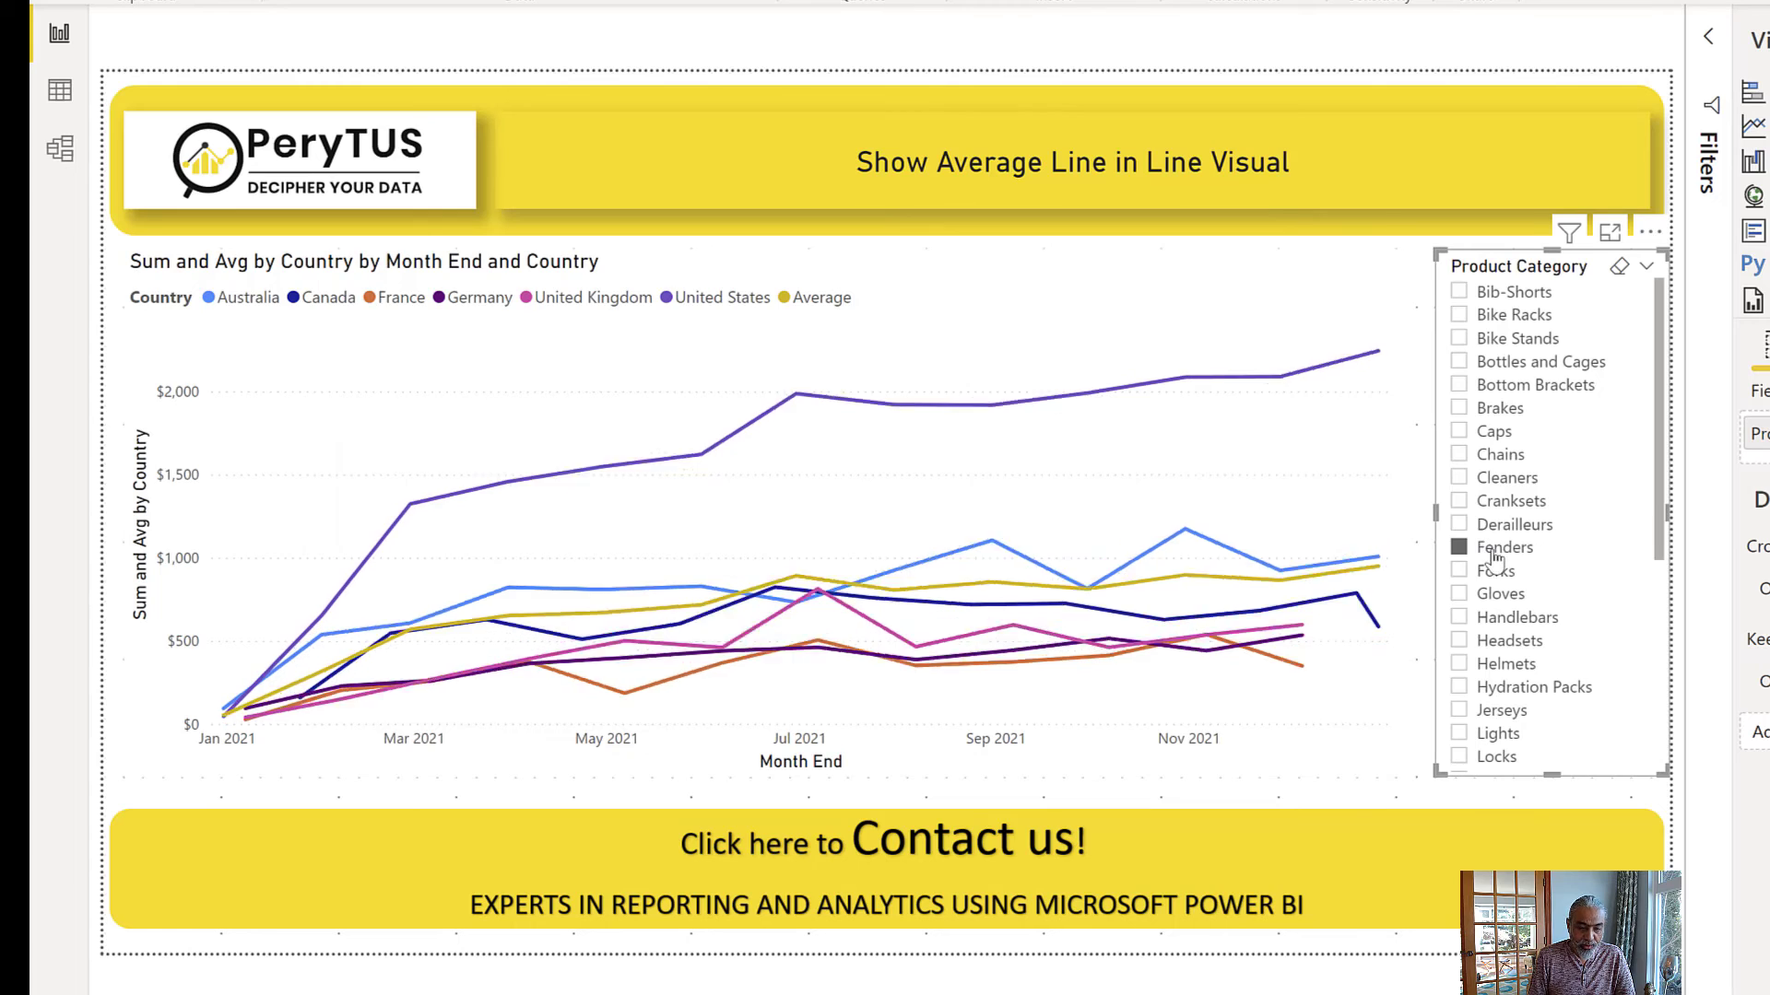
pyautogui.click(1497, 640)
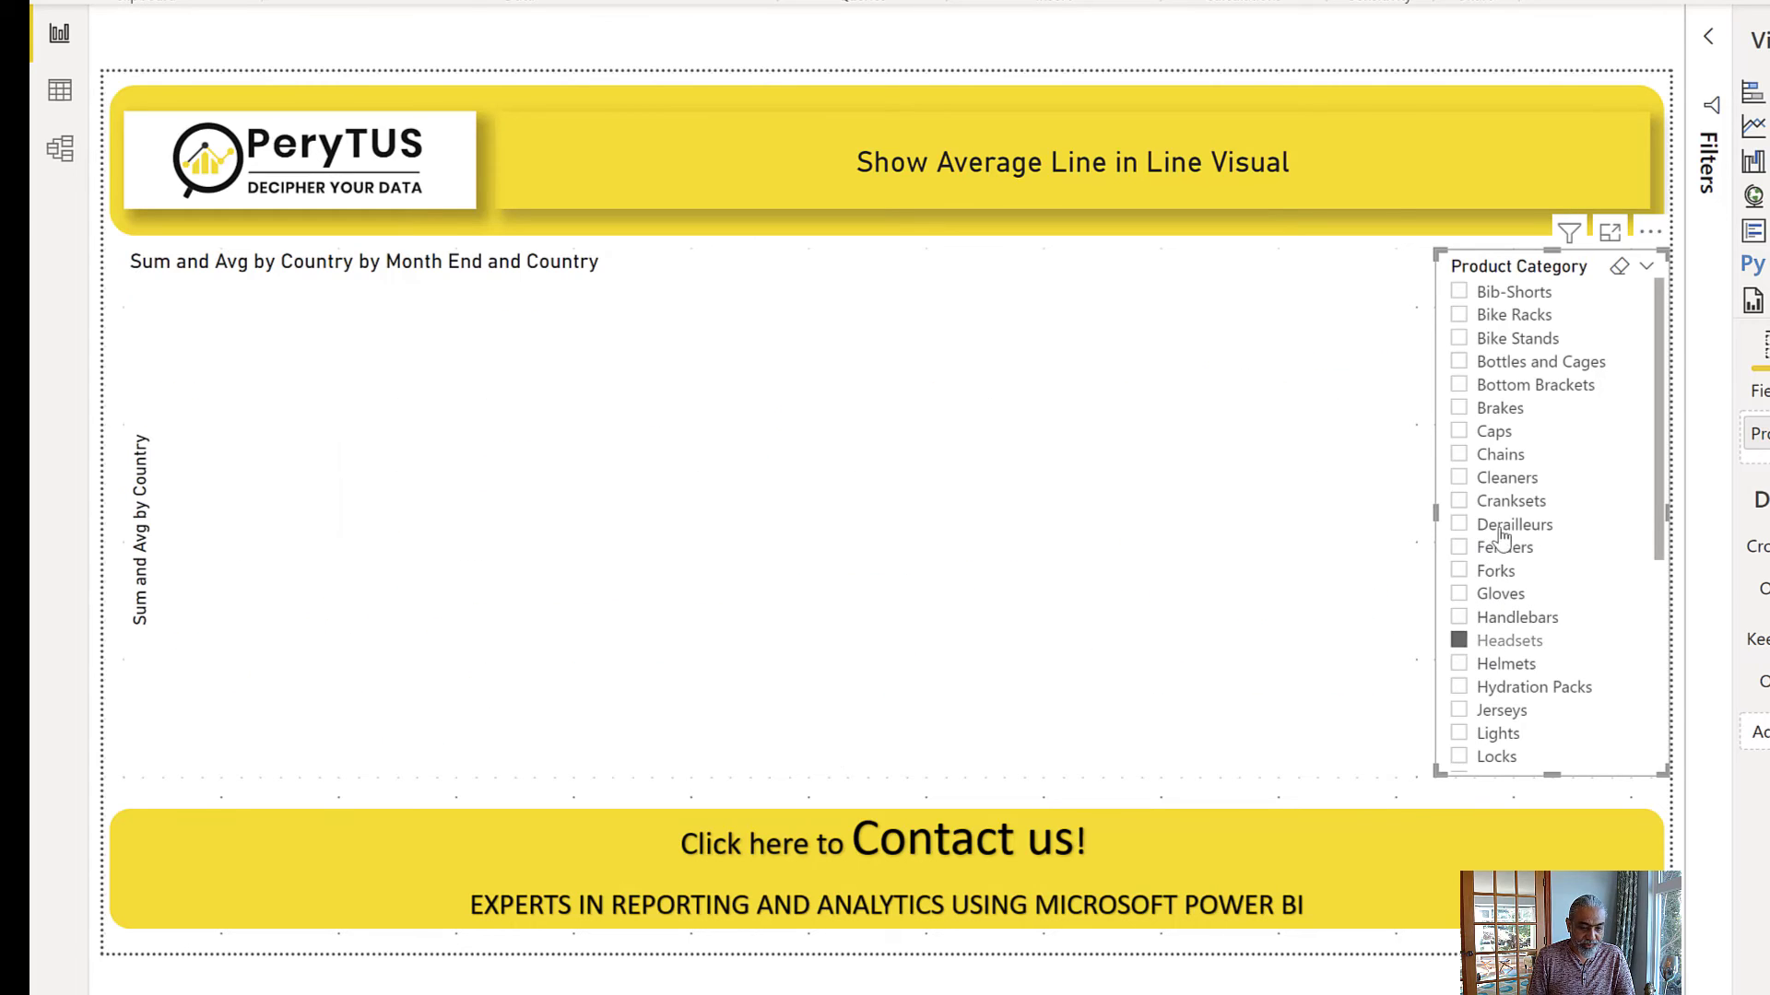
pyautogui.click(1501, 411)
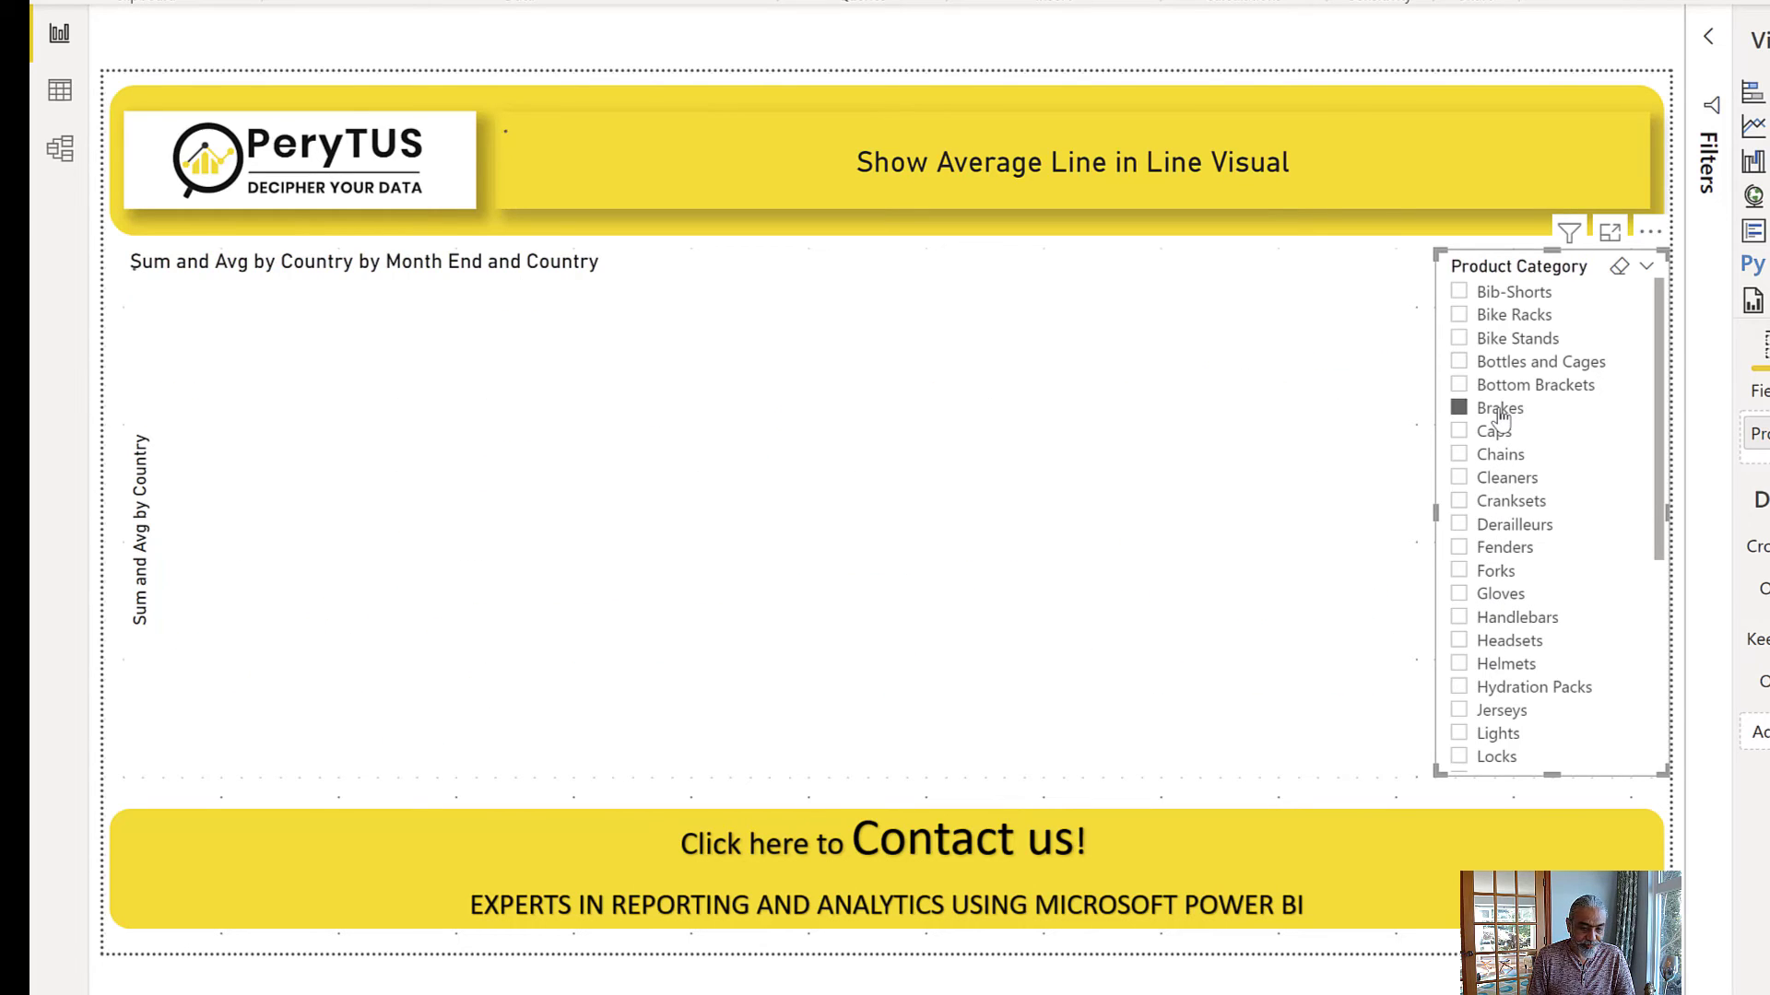
pyautogui.click(1501, 362)
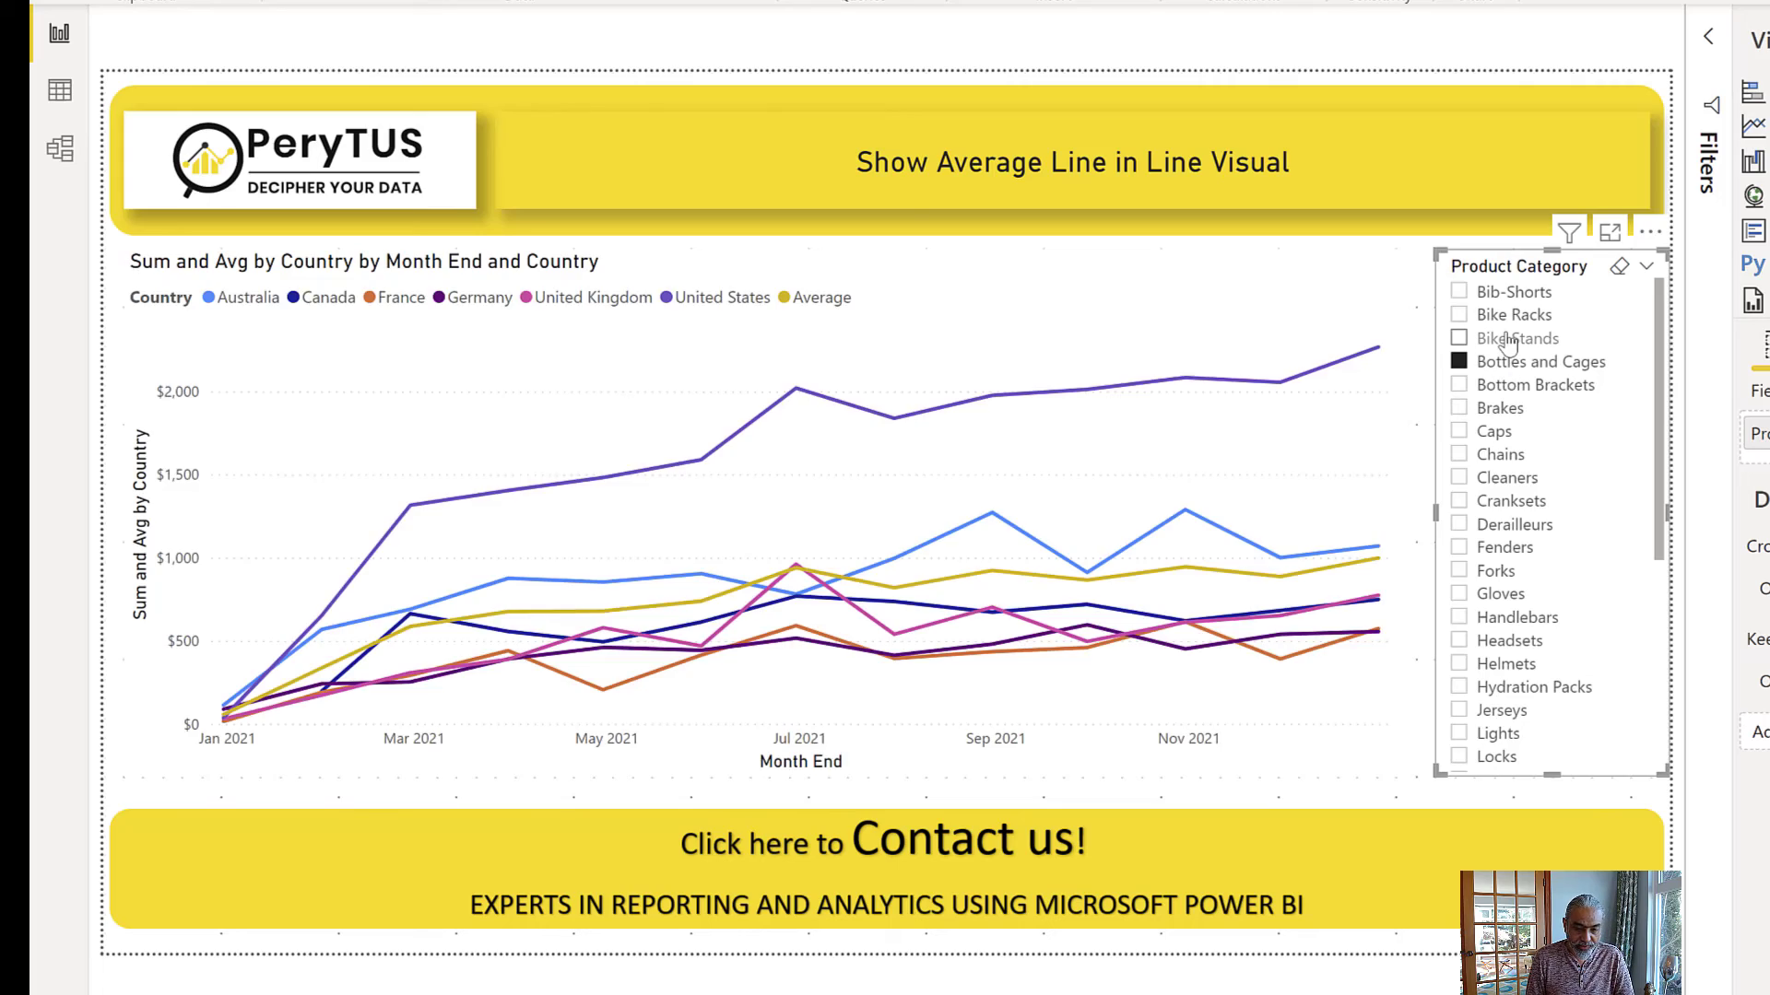
pyautogui.click(1508, 341)
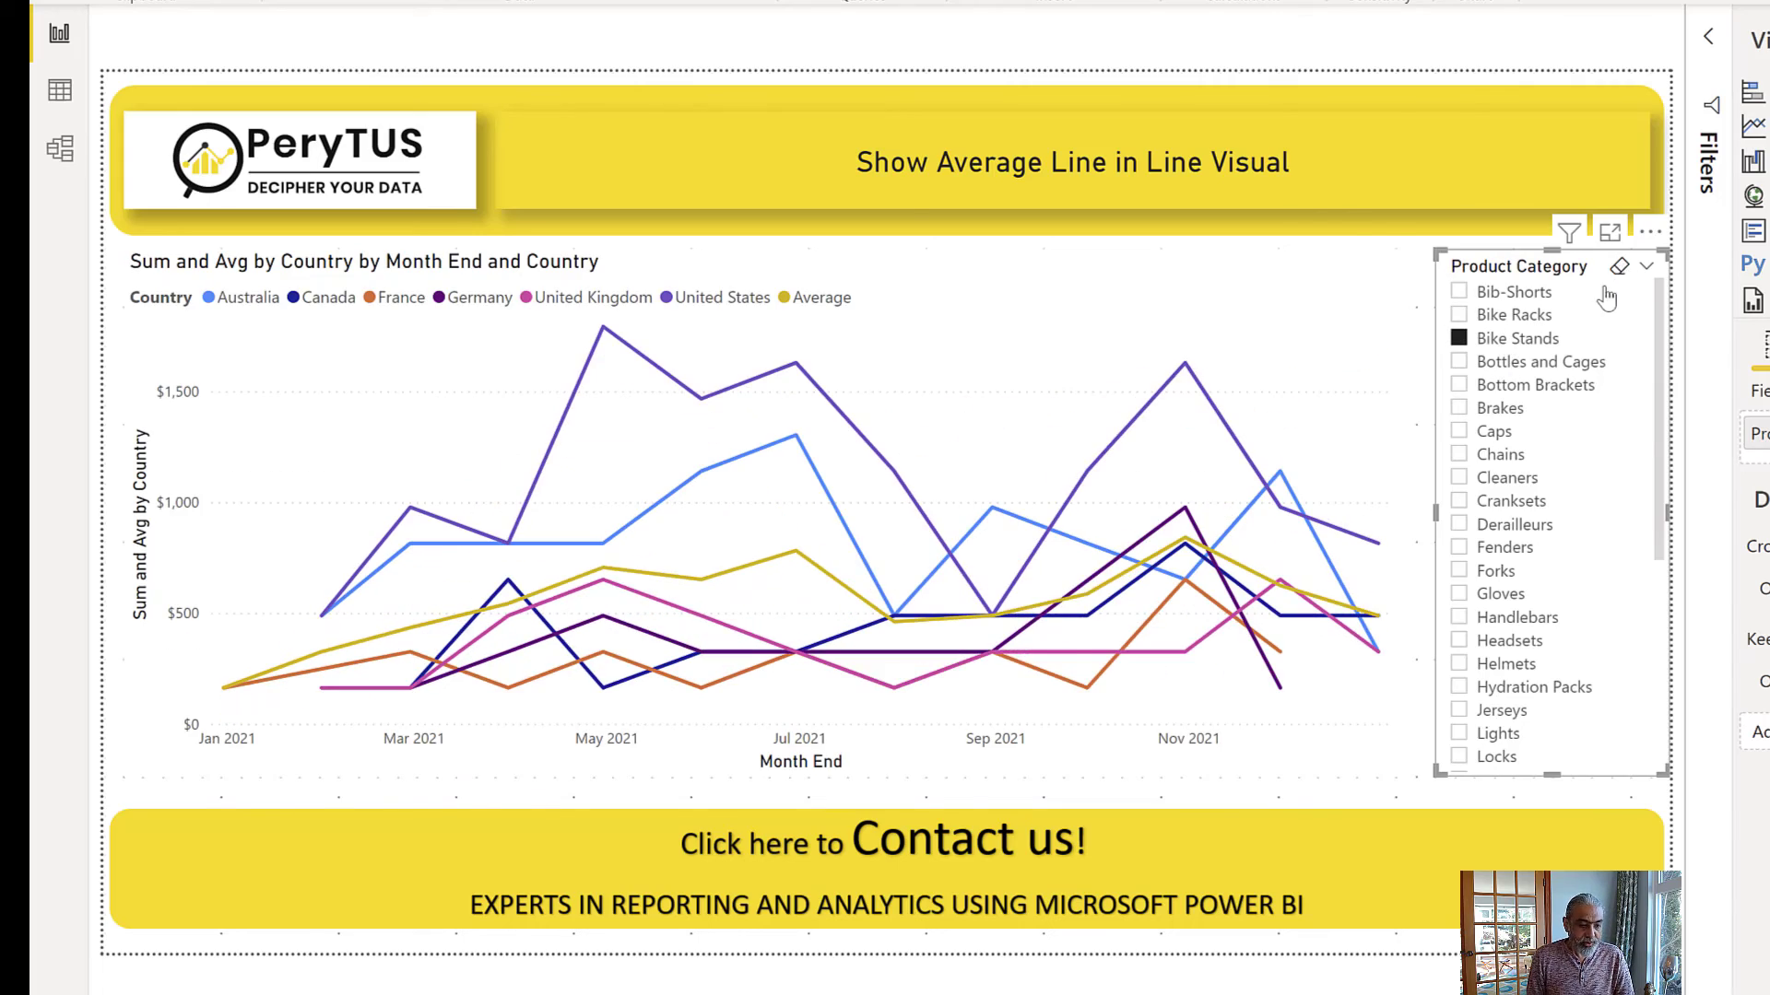